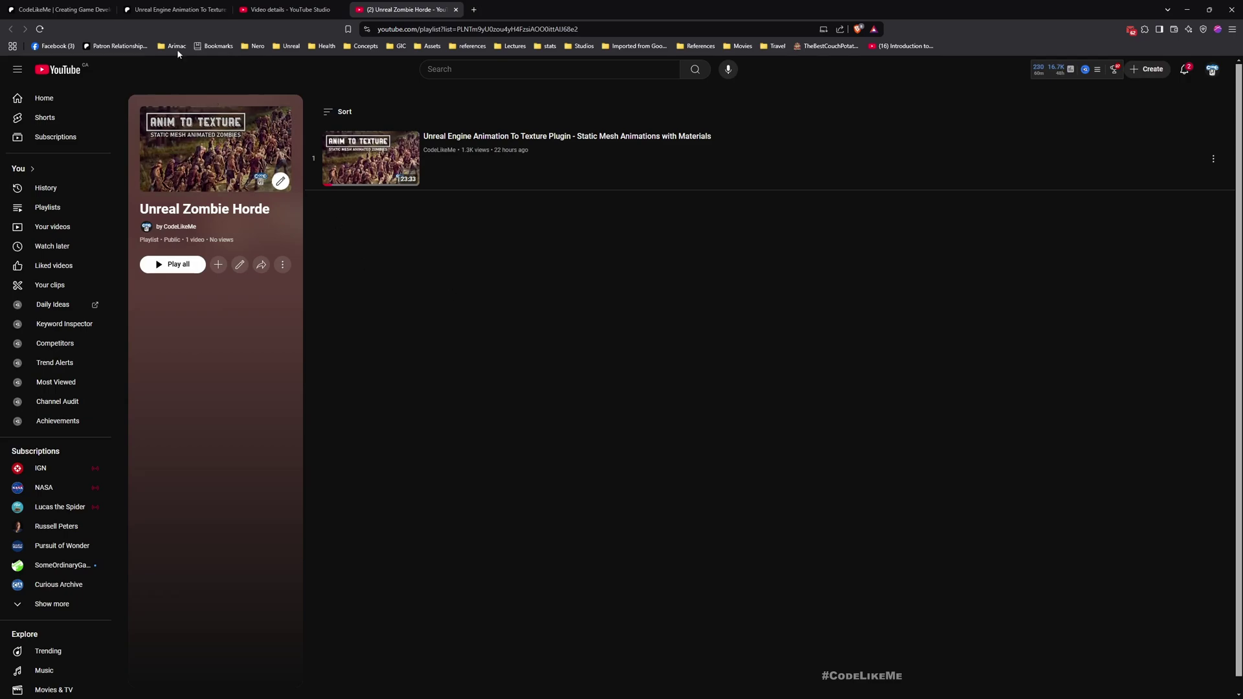
- Switch to the CodeLikeMe Patreon page and browse its recent posts up to the newest Anim To Texture post
left_click(67, 5)
scroll(411, 233, "up", 20)
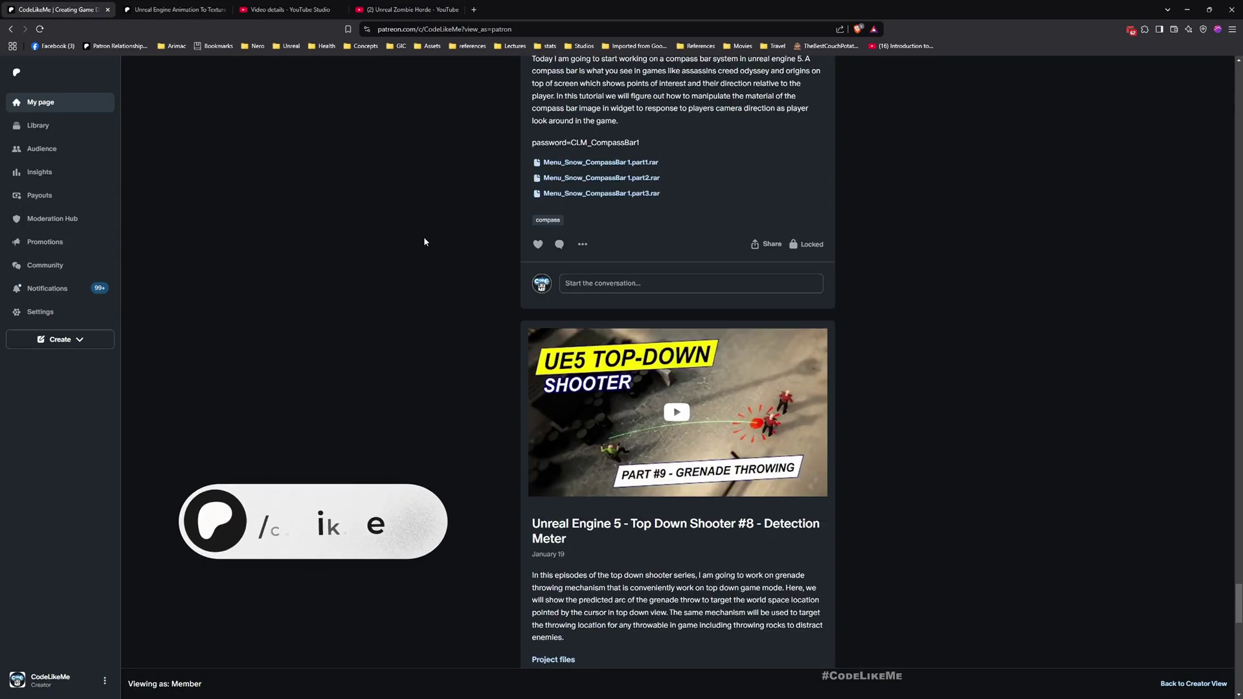
scroll(1063, 410, "up", 20)
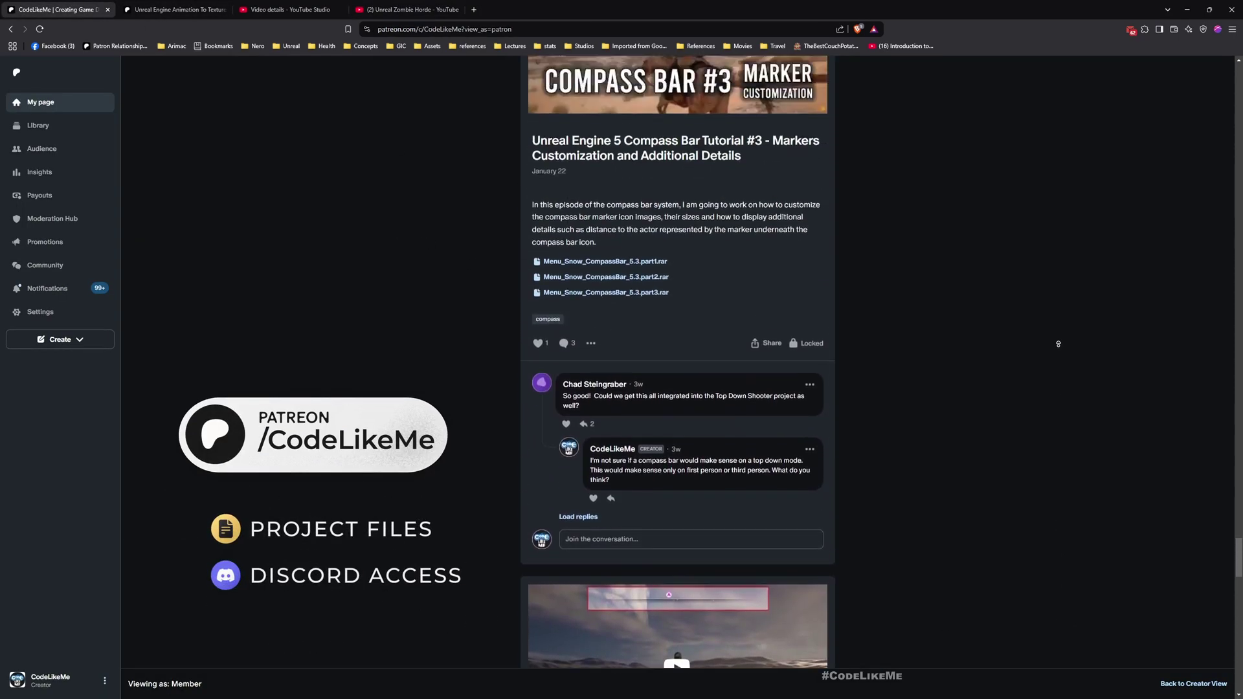
scroll(1066, 337, "up", 20)
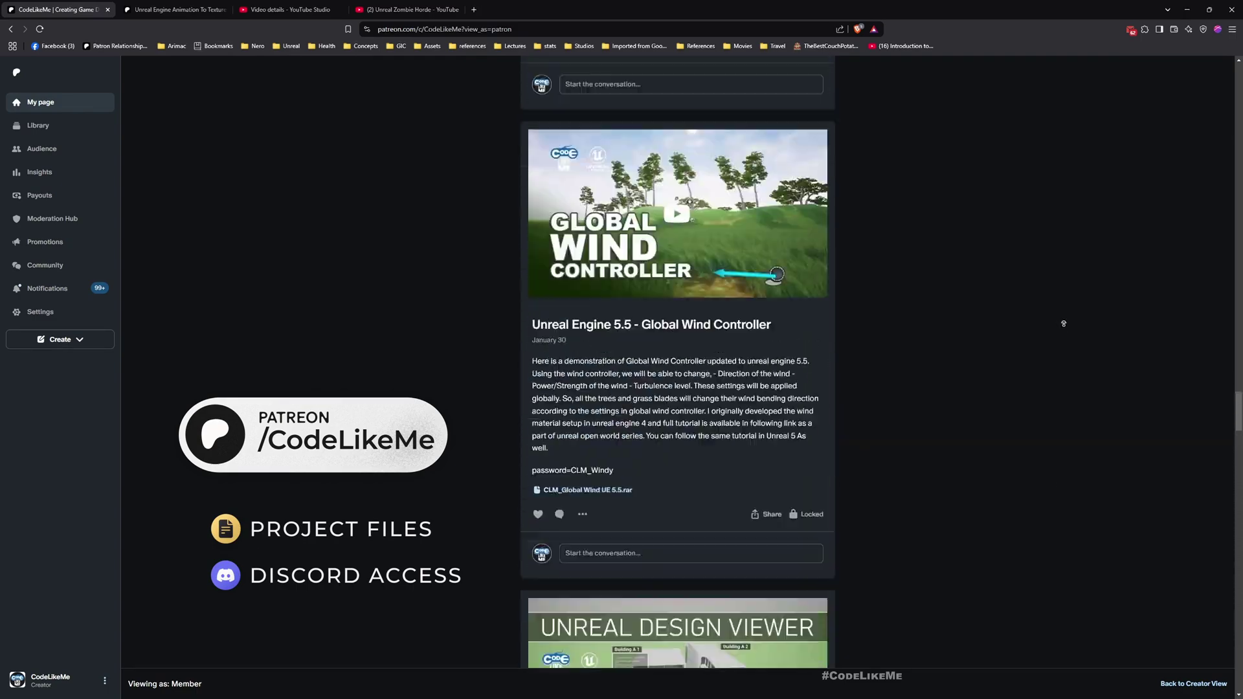
scroll(1083, 306, "up", 20)
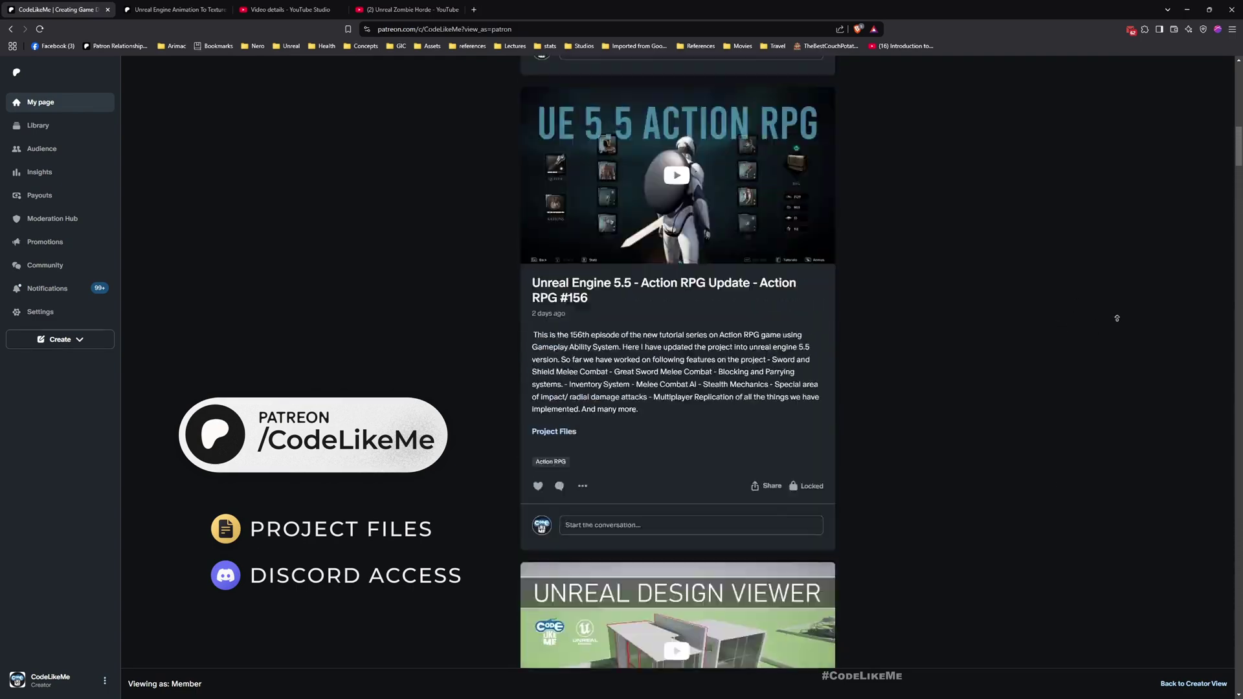
scroll(928, 418, "down", 3)
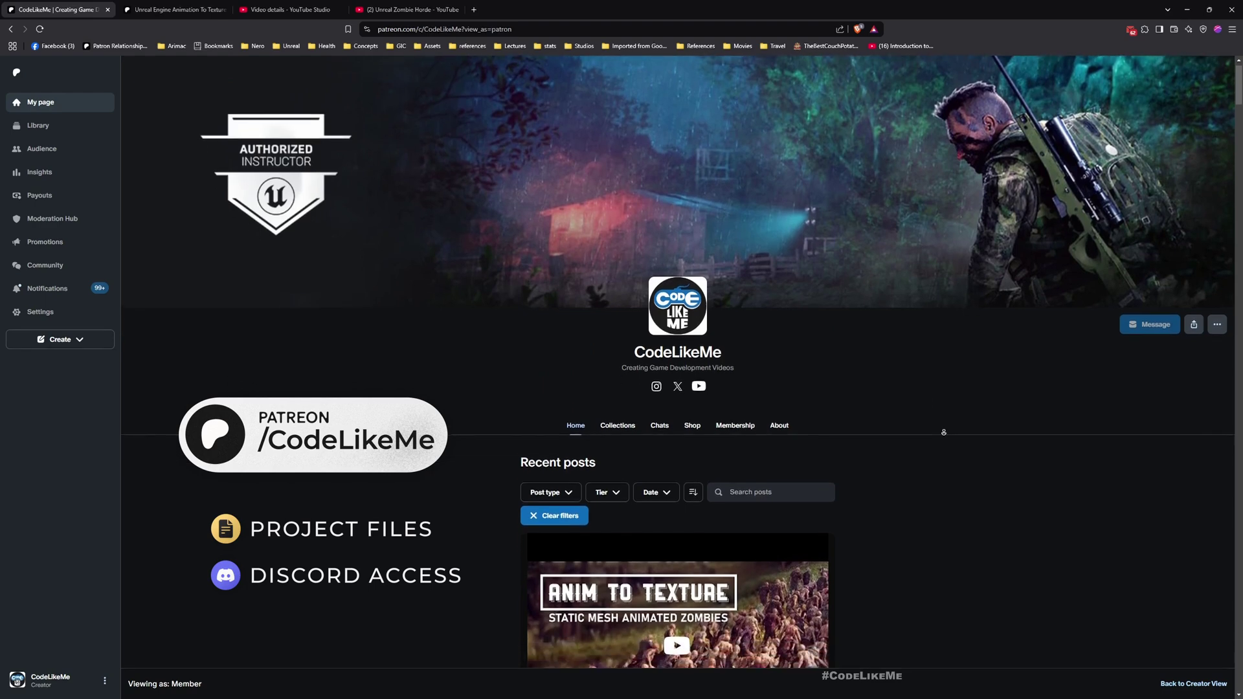
scroll(1022, 418, "down", 9)
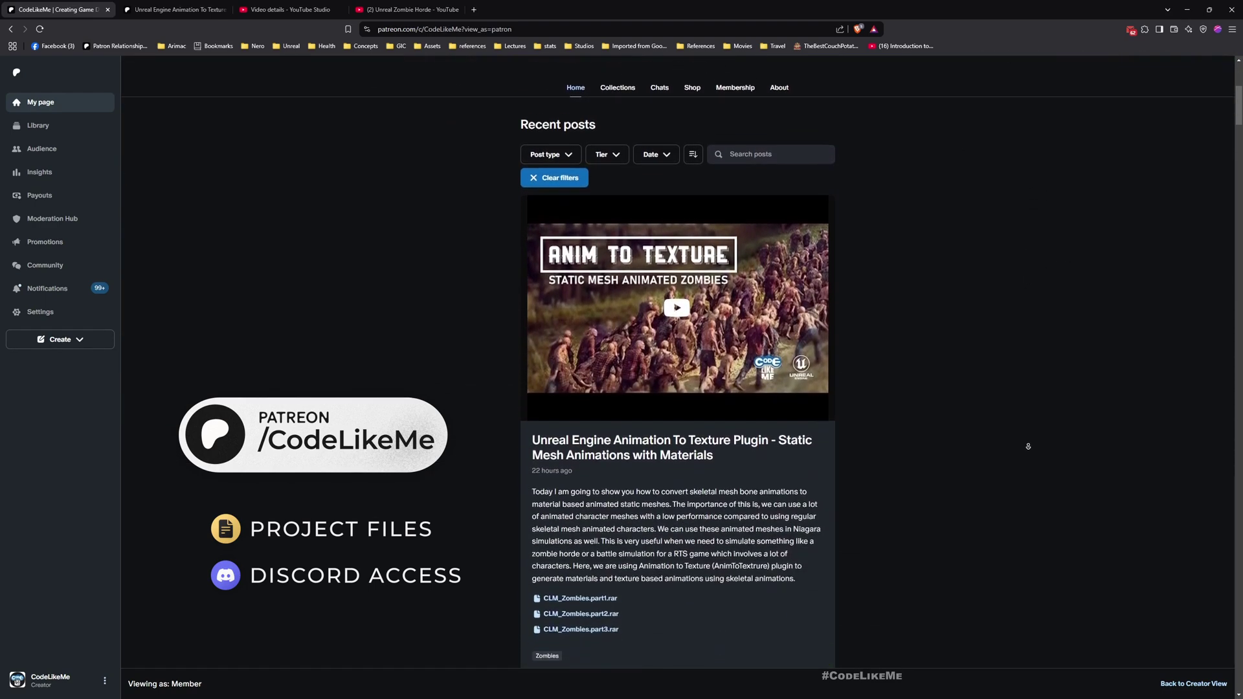
scroll(1063, 467, "down", 1)
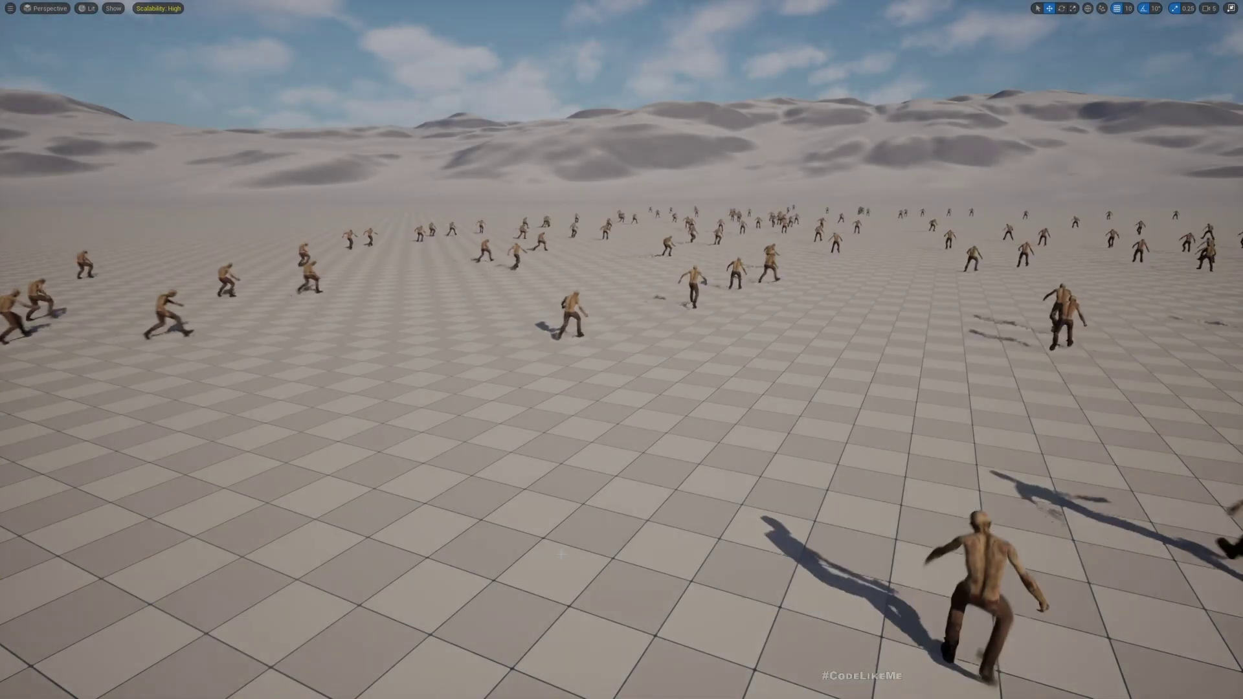
- Examine the zombie horde in the level, play-test by running the third-person character among the zombies, and stop the play session
right_click_drag(562, 555, 518, 607)
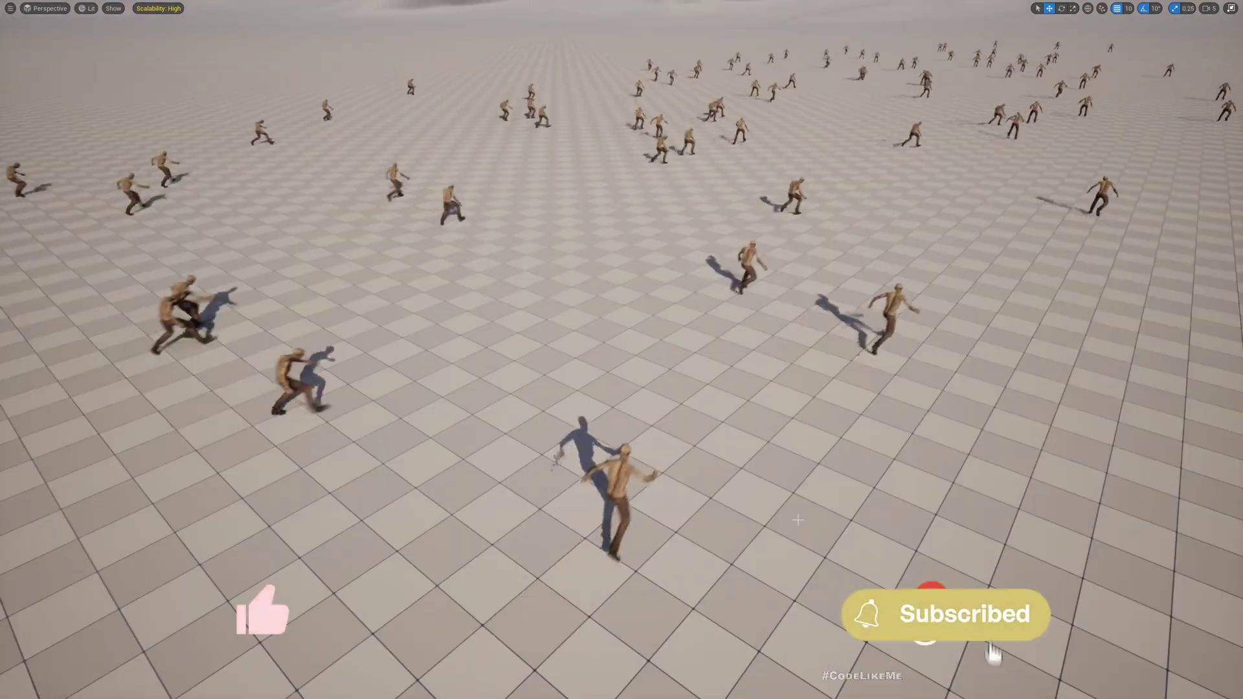
right_click_drag(797, 520, 719, 520)
right_click_drag(798, 520, 719, 520)
right_click_drag(905, 484, 842, 463)
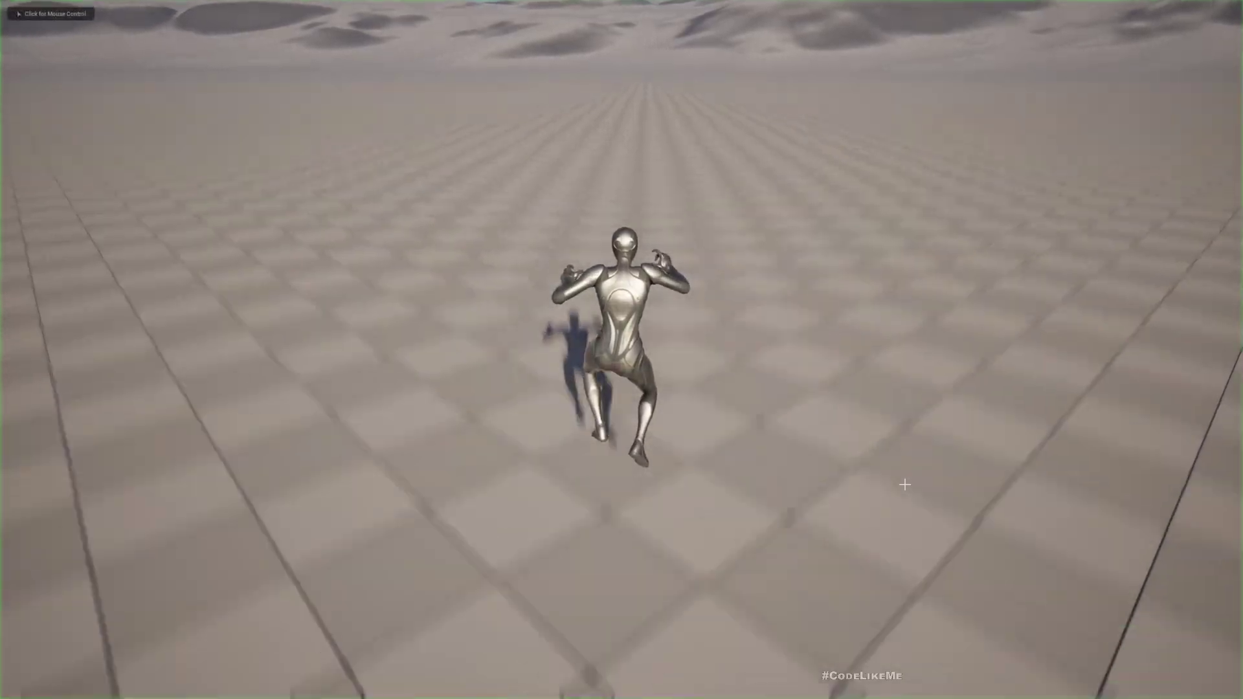
key("w")
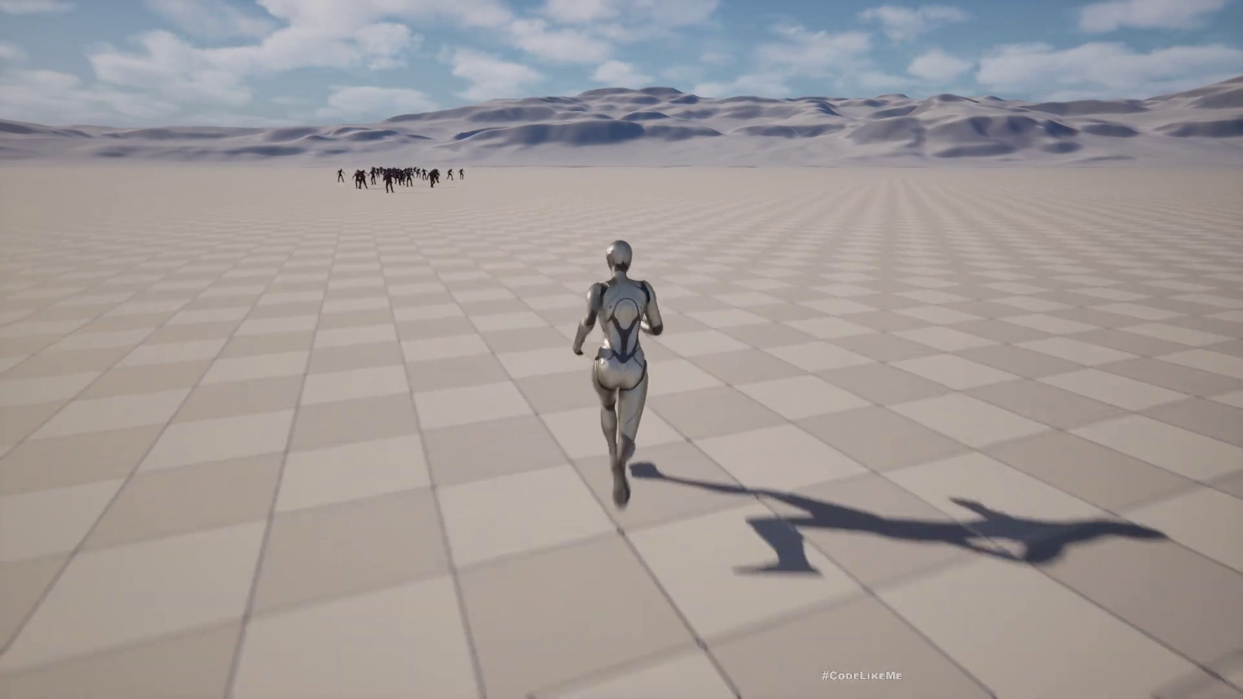
key("a")
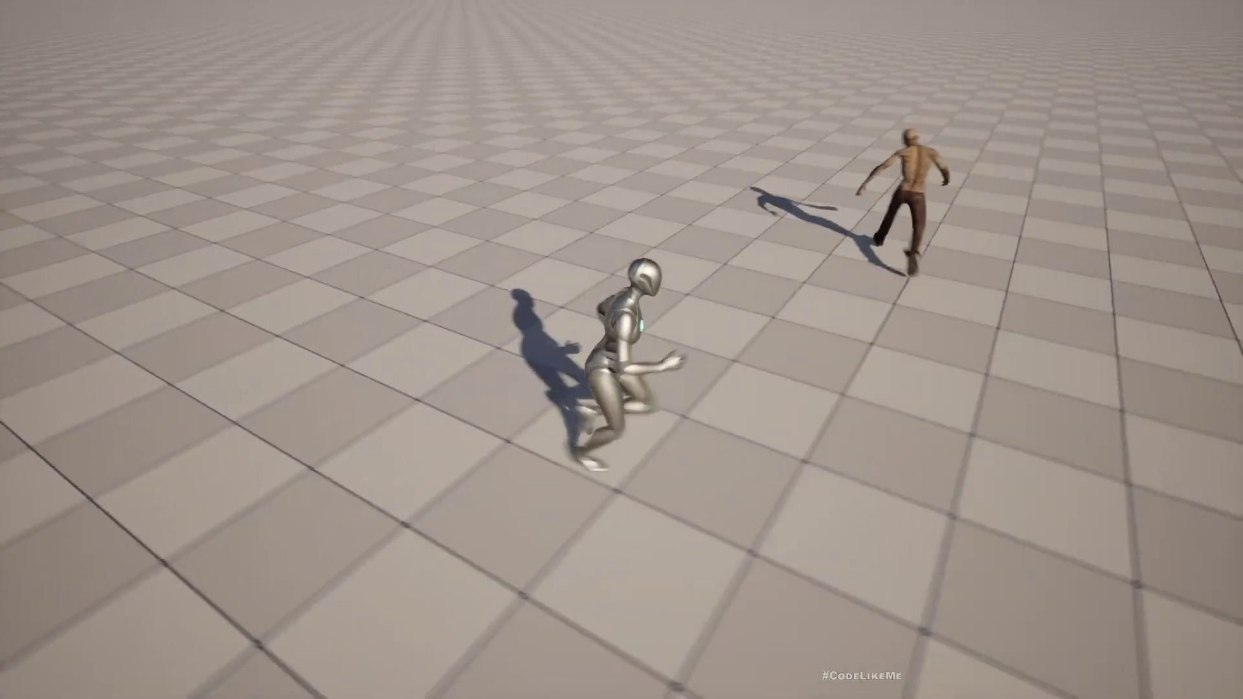
key("s")
key("d")
key("s")
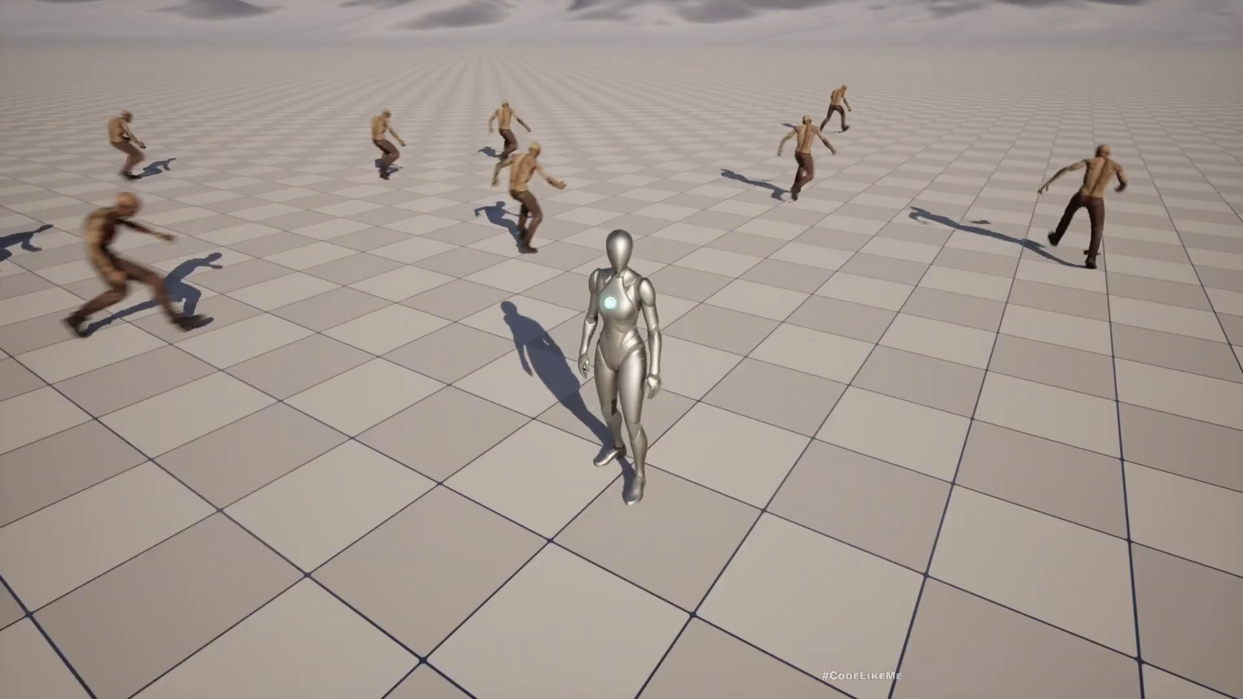
key("Escape")
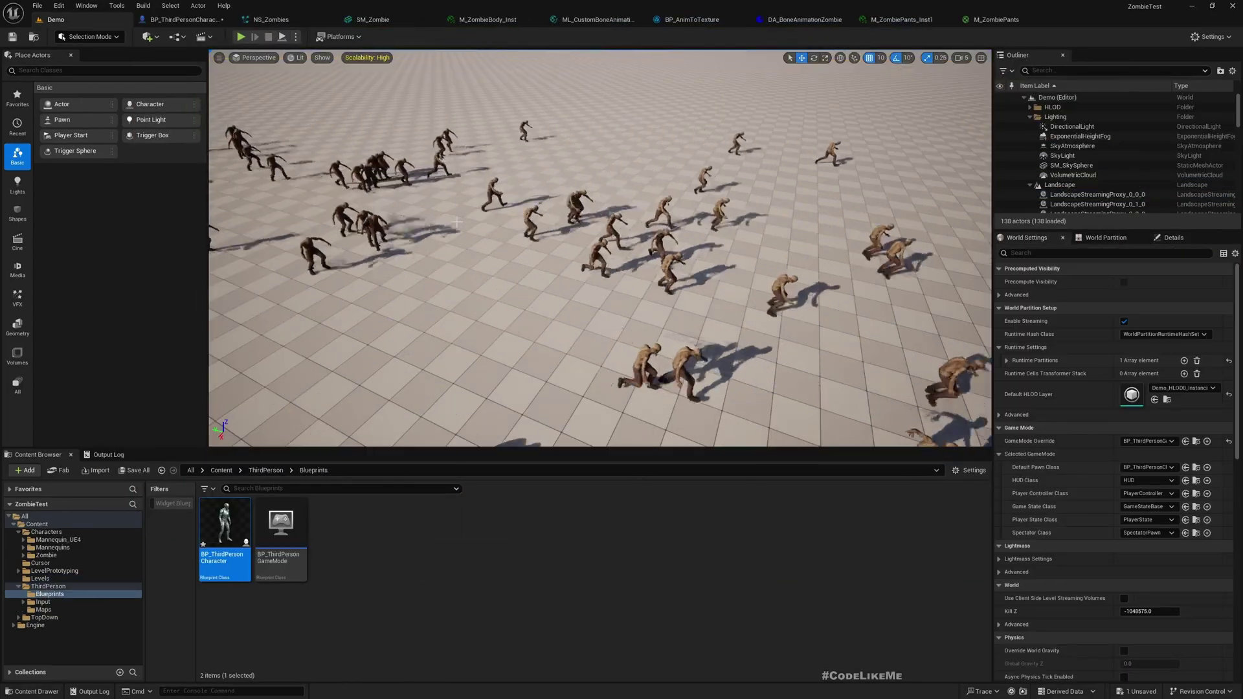
right_click_drag(600, 248, 794, 174)
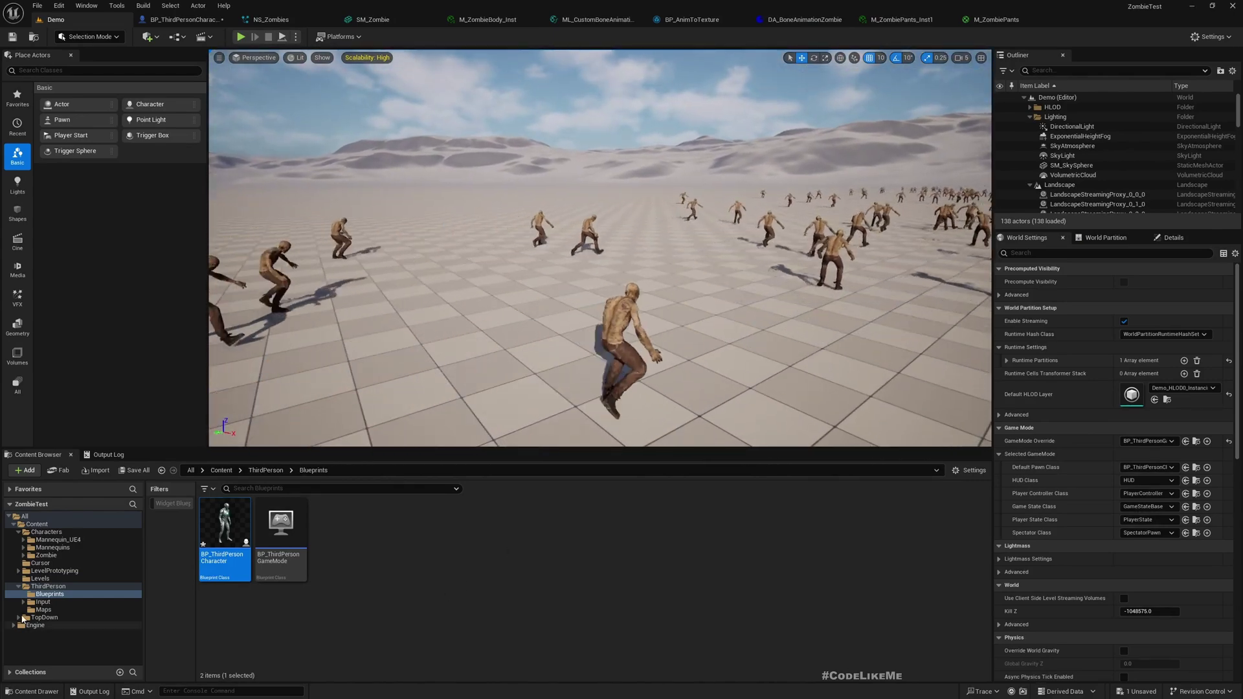
left_click(895, 212)
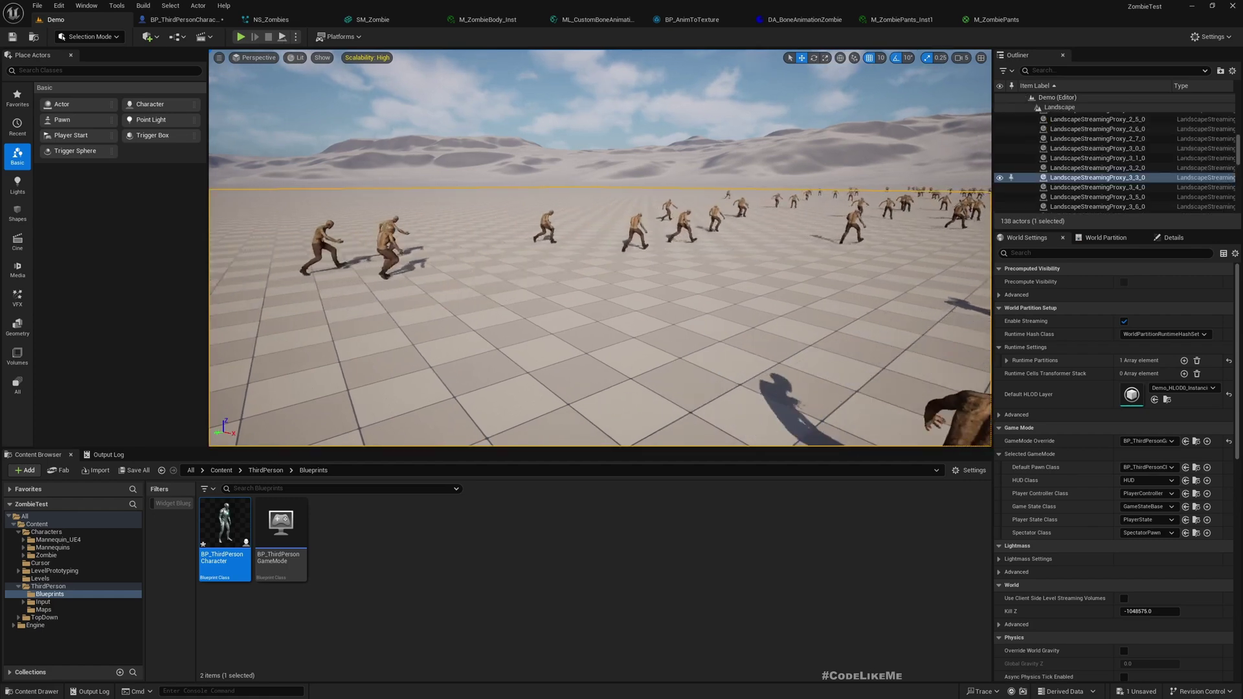
left_click(957, 206)
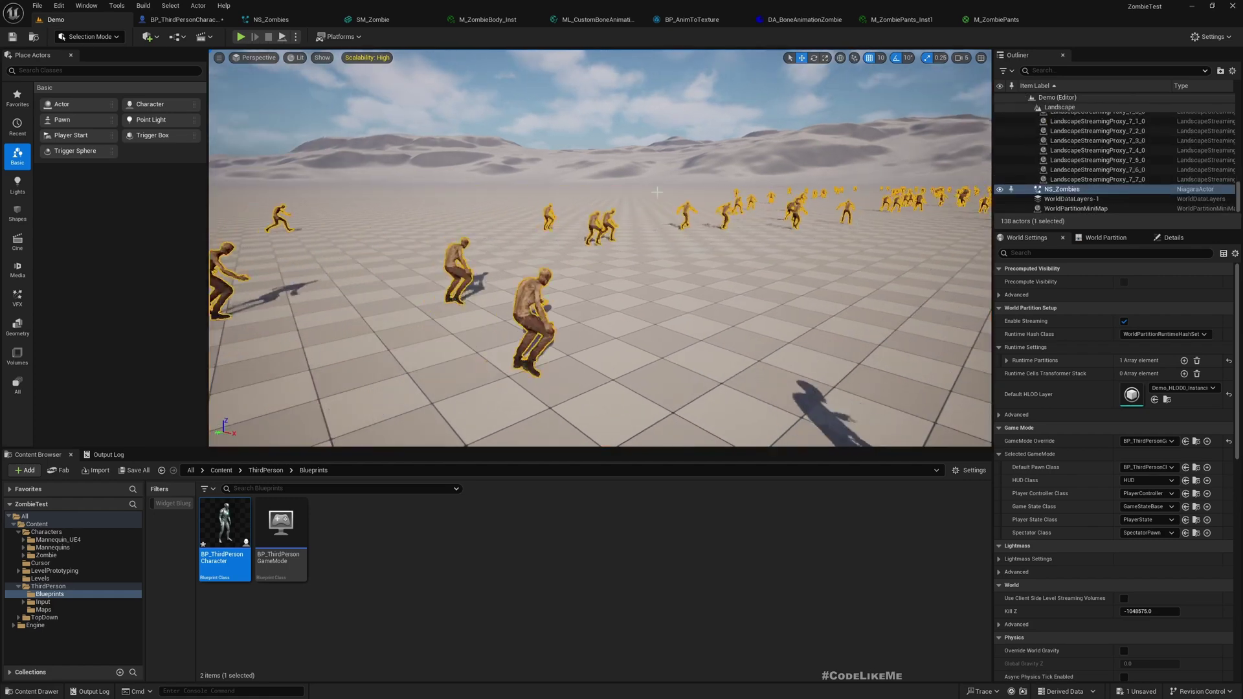
key("Escape")
right_click_drag(782, 261, 842, 261)
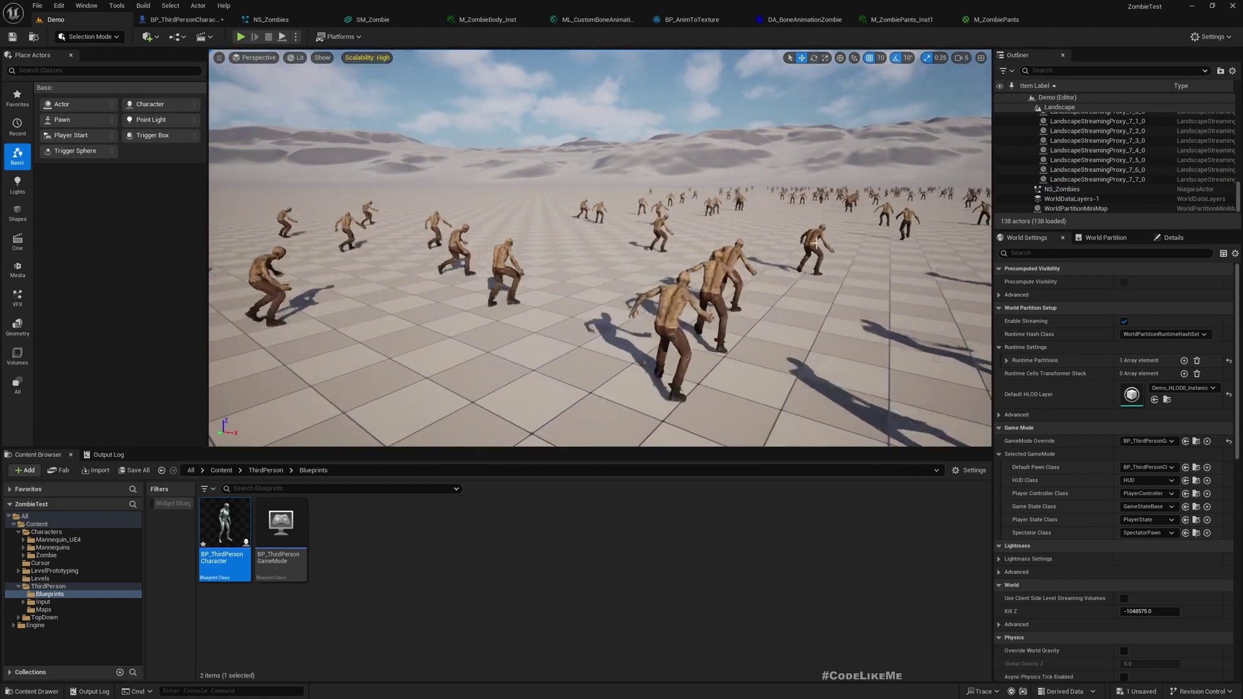
left_click(760, 246)
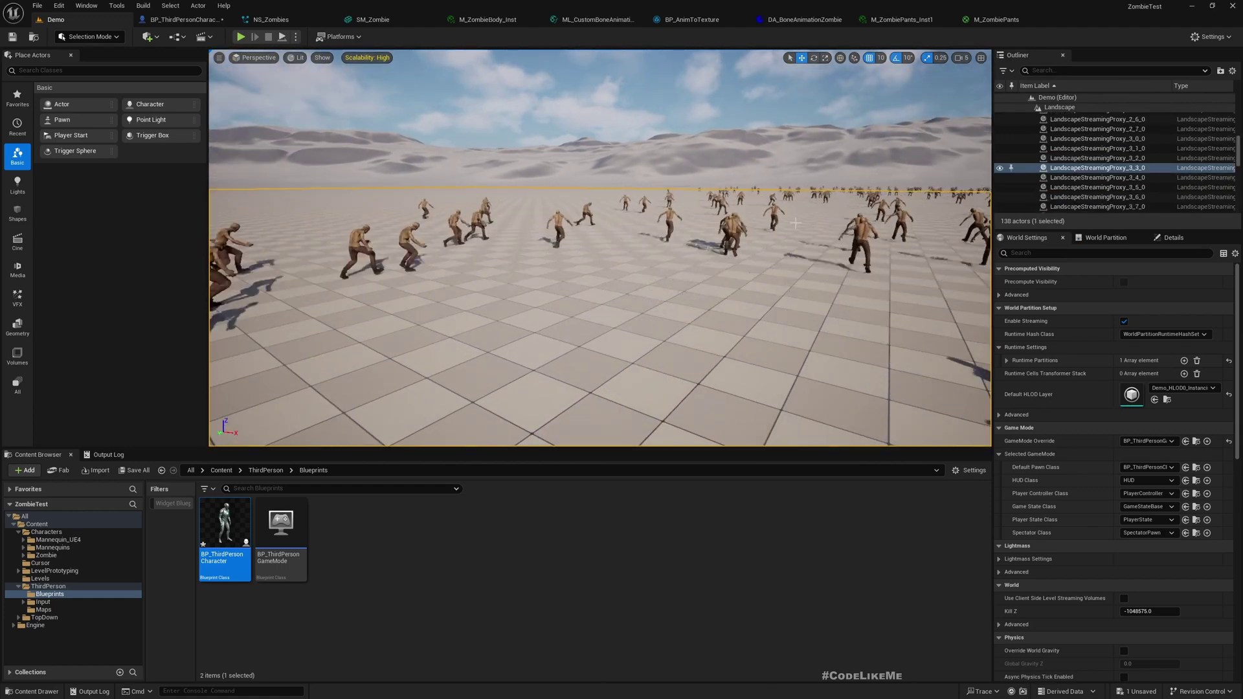
- Search the level's actors for "niaga", select the NS_Zombies actor and show all of its properties
left_click(1057, 69)
type("niaga")
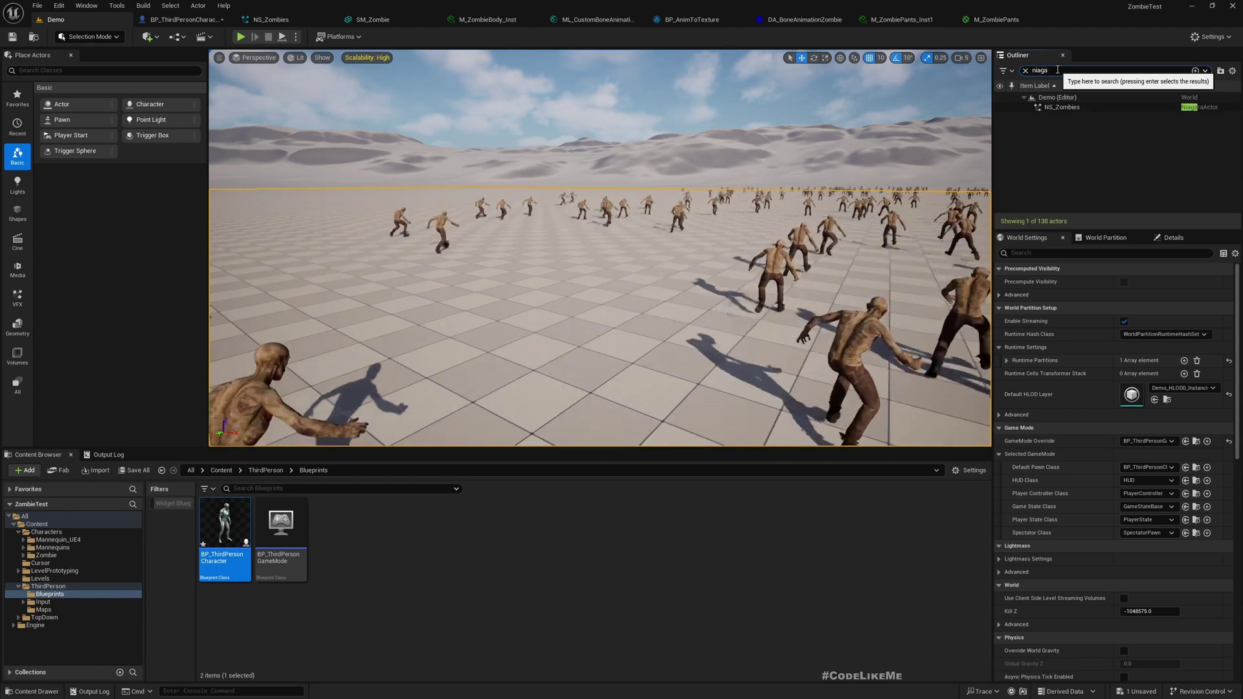
left_click(1062, 107)
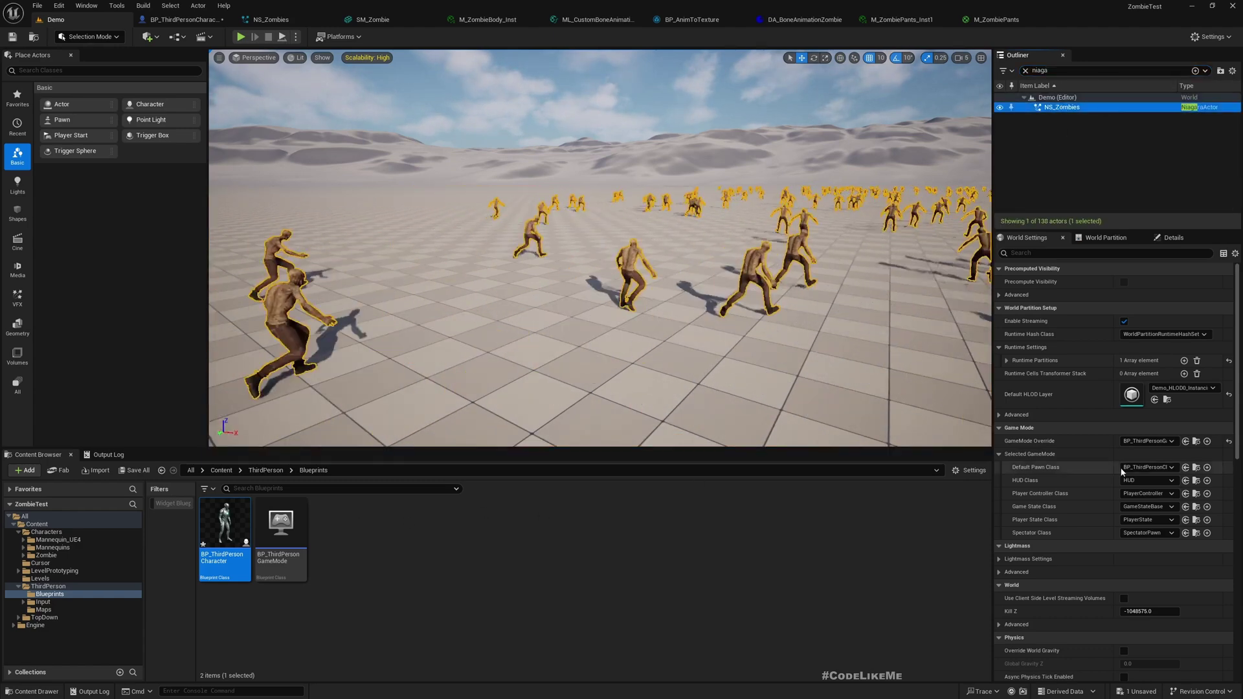
left_click(1174, 238)
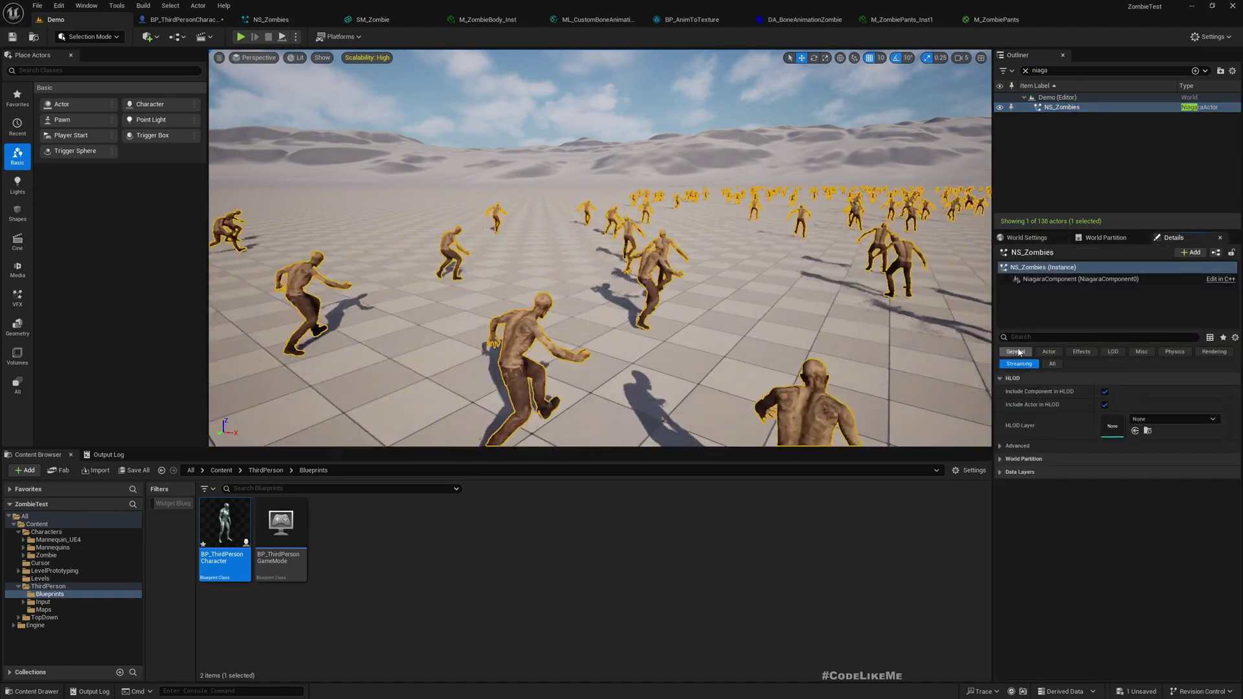
left_click(1052, 364)
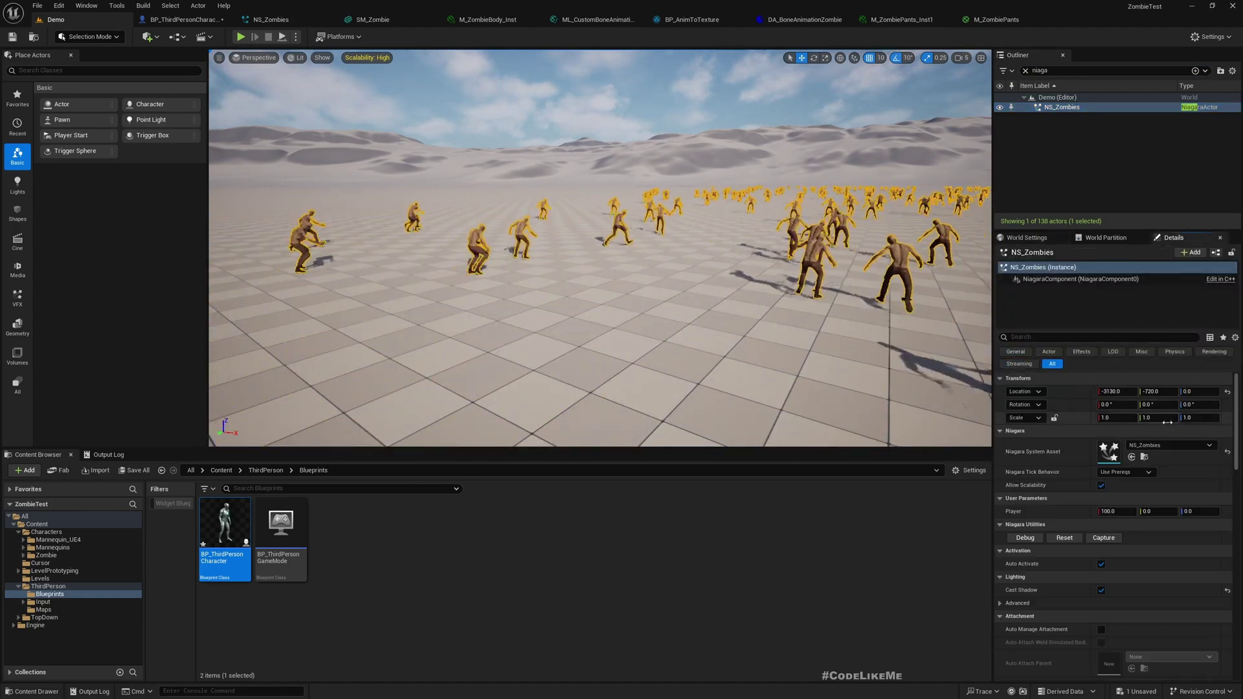
- Locate the Niagara system asset used by the NS_Zombies actor, open it for editing and select its Gravity Force module
left_click(1144, 458)
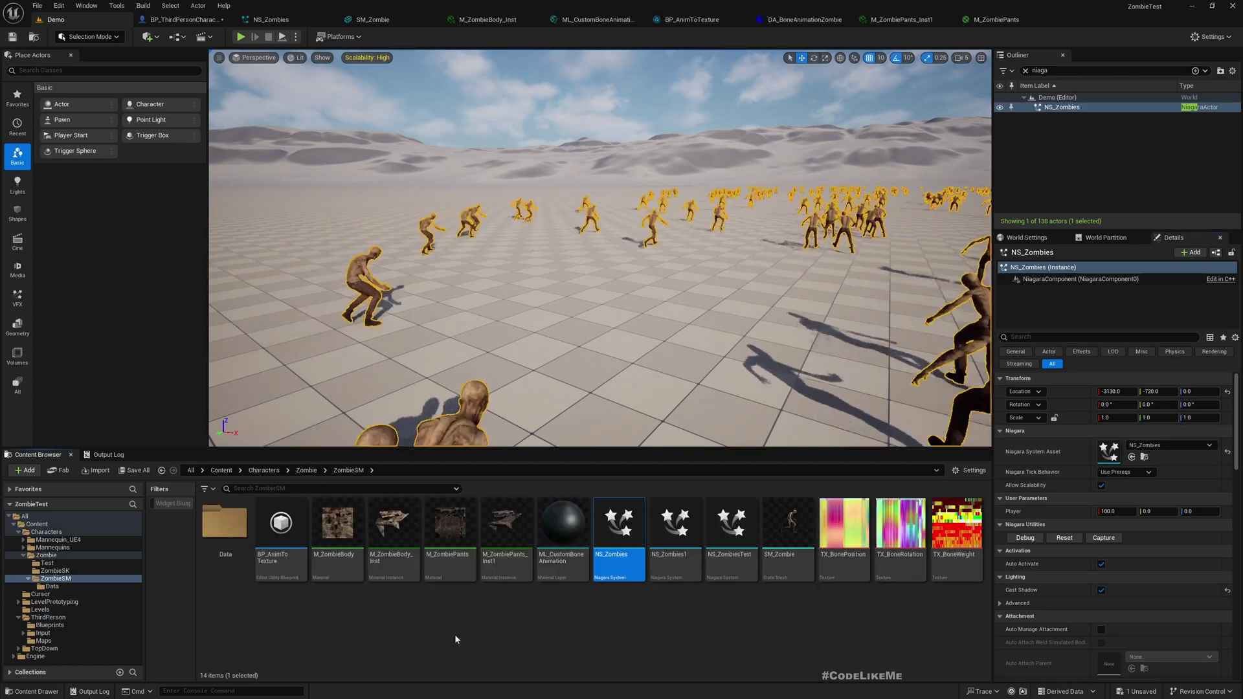
double_click(619, 537)
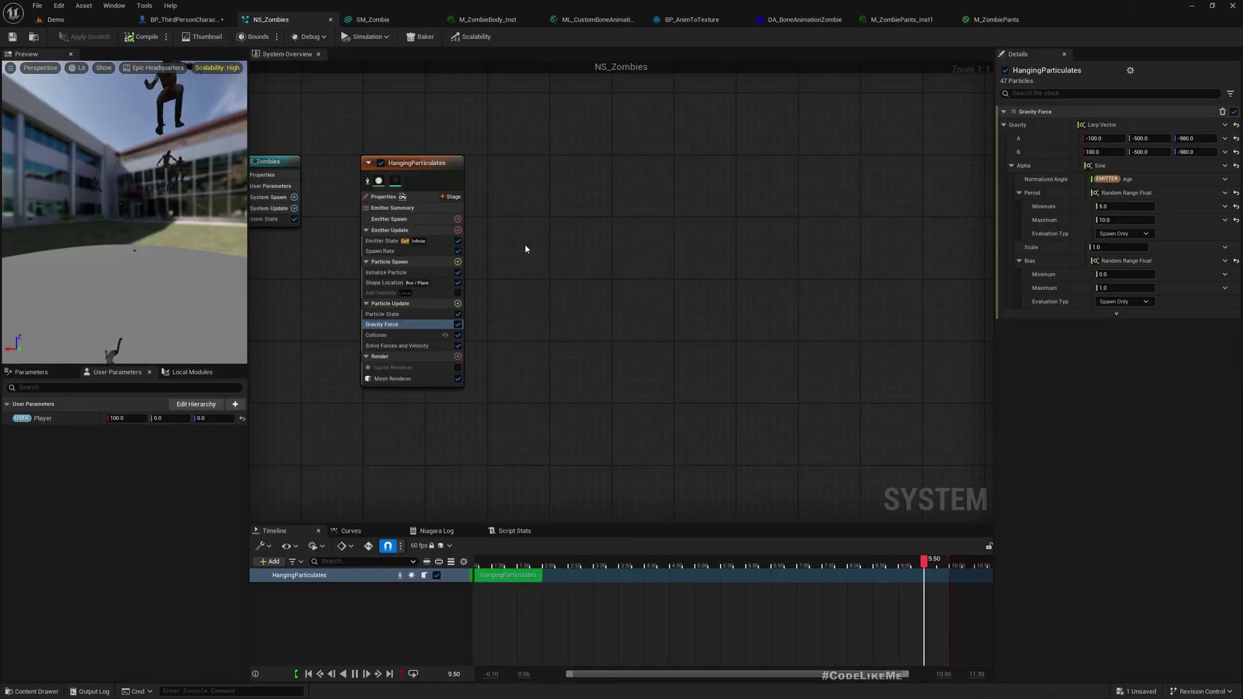
left_click(396, 322)
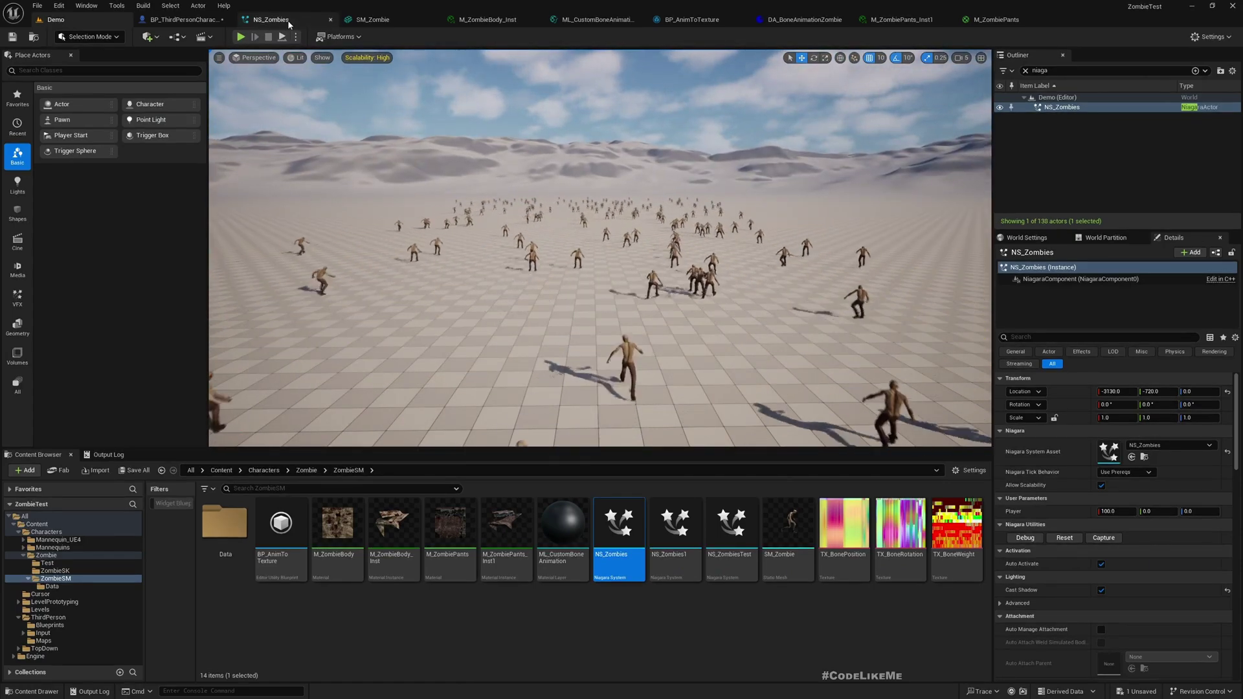
- Place the NS_Zombies editor directly after the Demo level and close all editors that follow it
left_click_drag(289, 25, 224, 22)
right_click(187, 23)
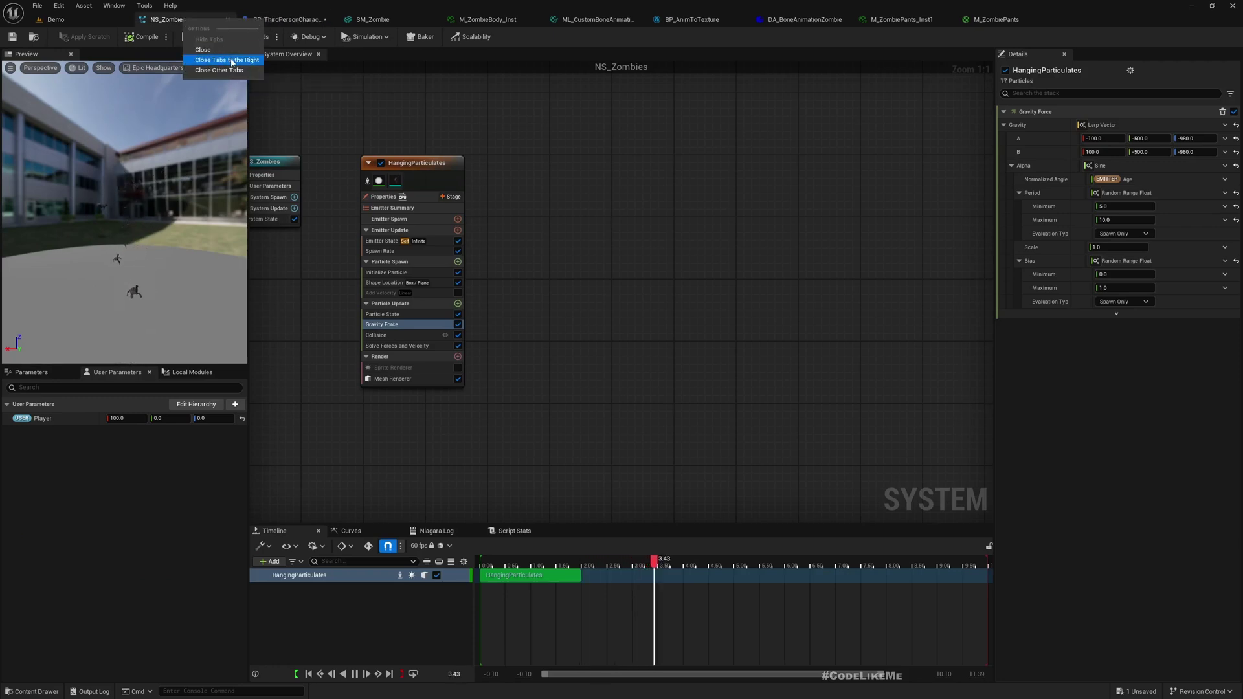
left_click(232, 61)
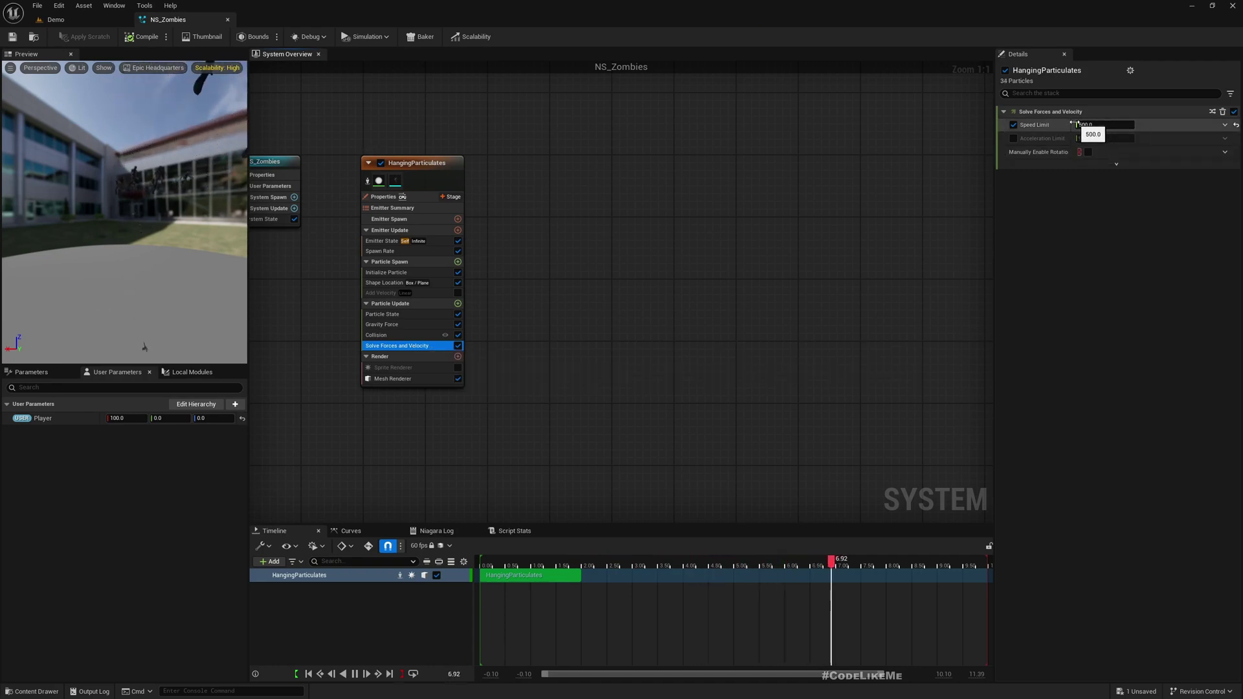
left_click(54, 19)
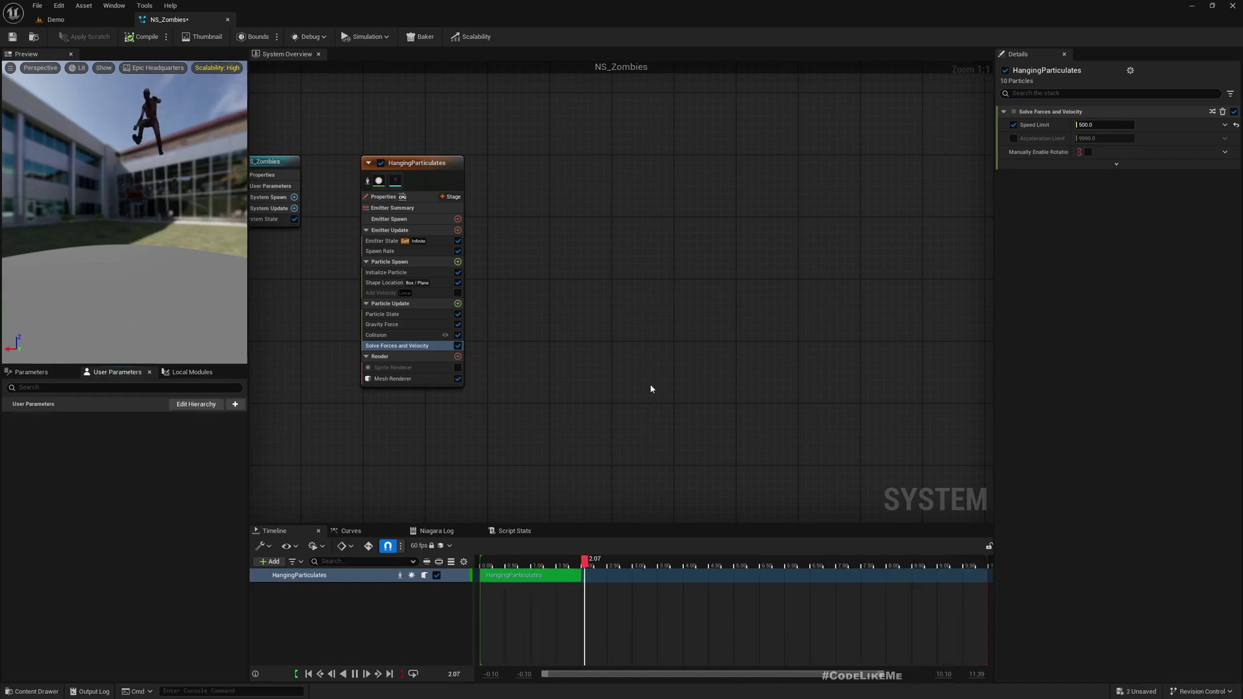
- Add a Line Attraction Force module to the Particle Update group of the HangingParticulates emitter
left_click(457, 304)
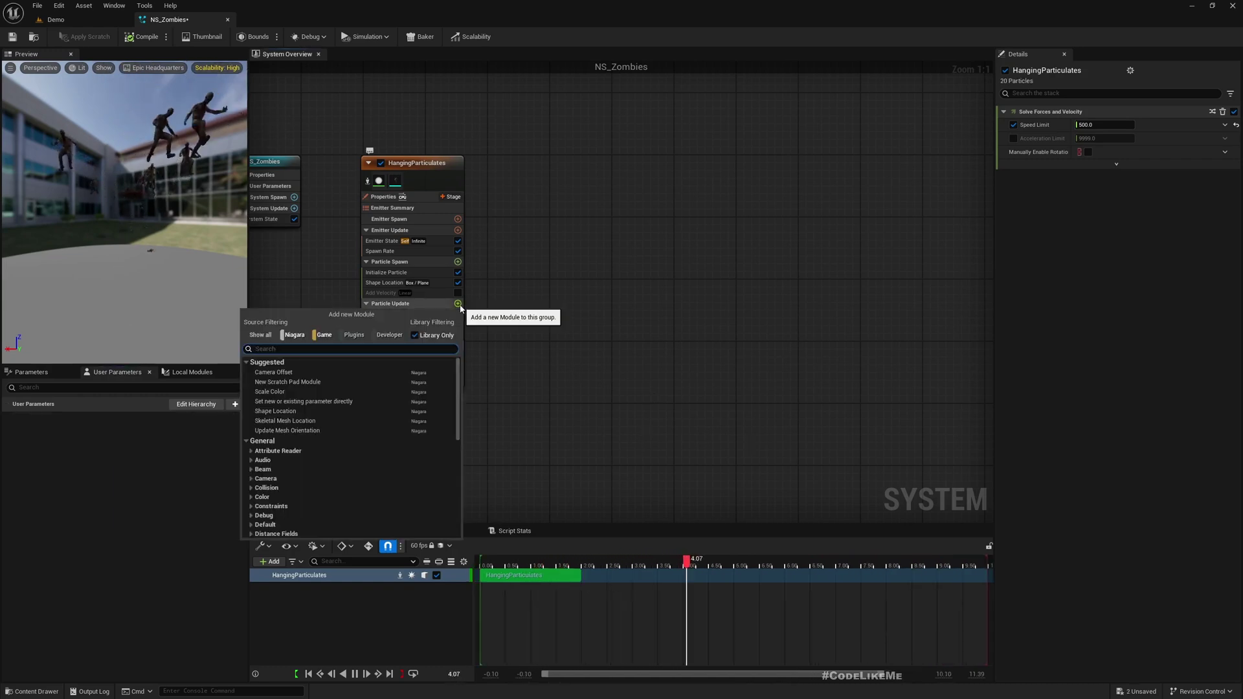
type("line att")
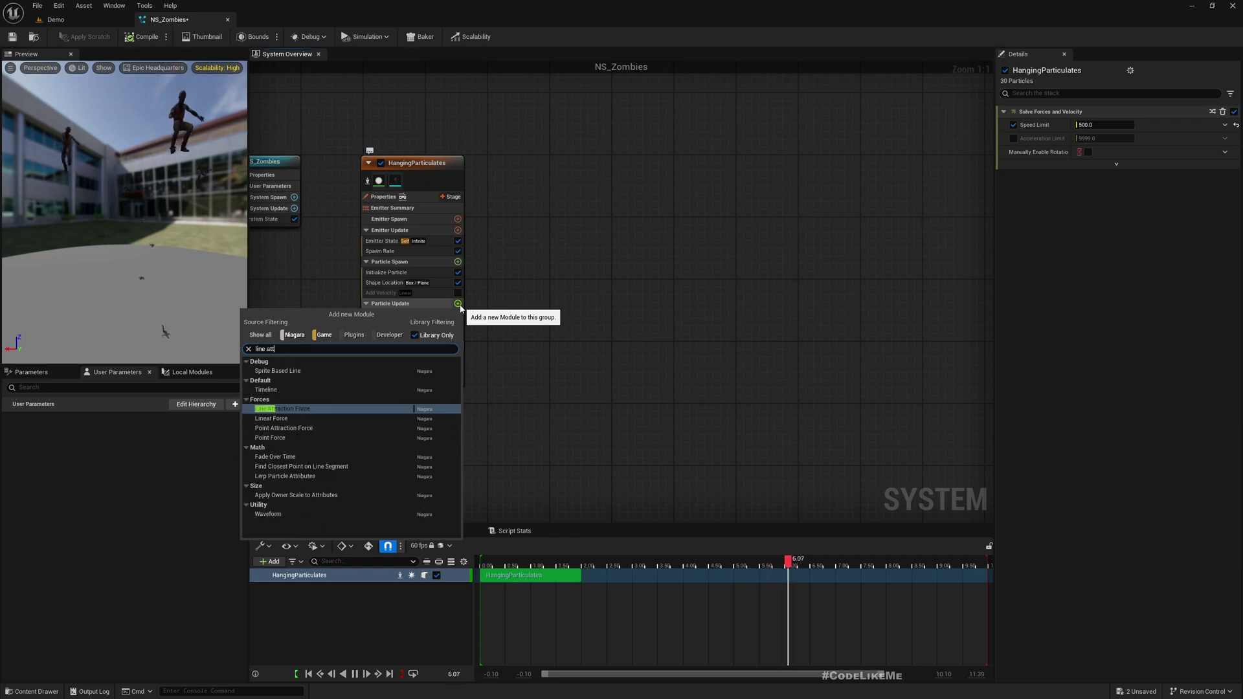
key("Return")
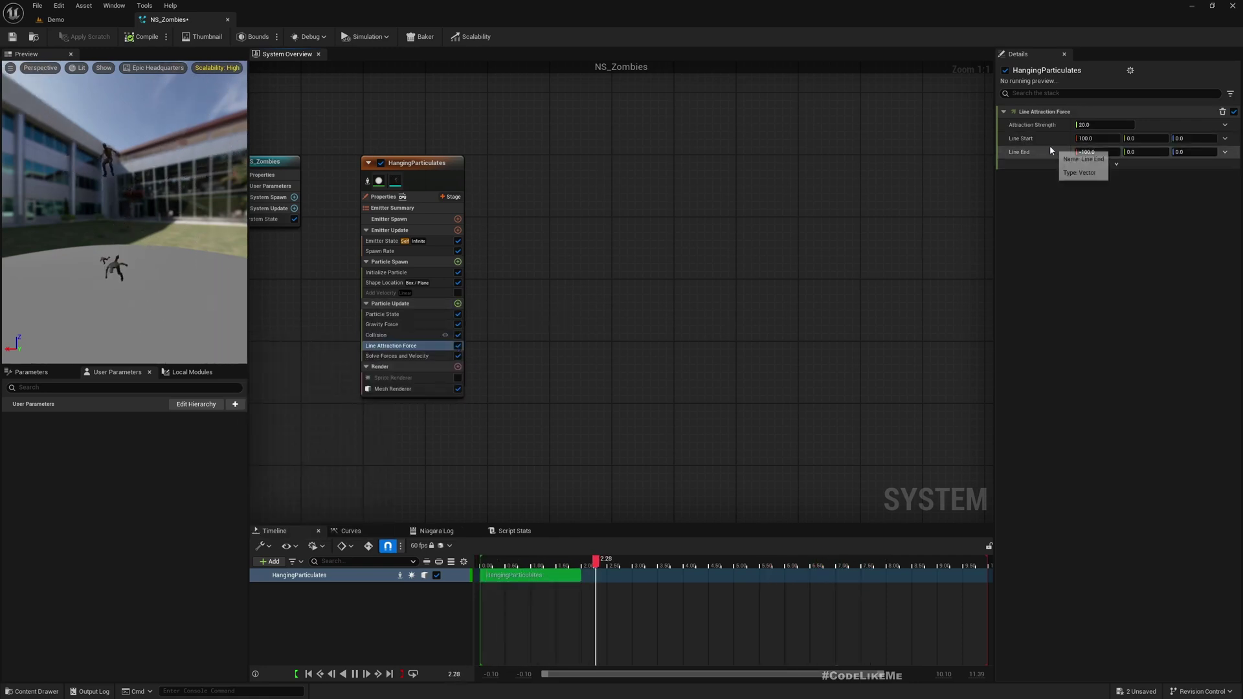
- Link the Line Attraction Force's Line Start to a newly created User parameter, found by searching its available inputs for "read"
left_click(1226, 138)
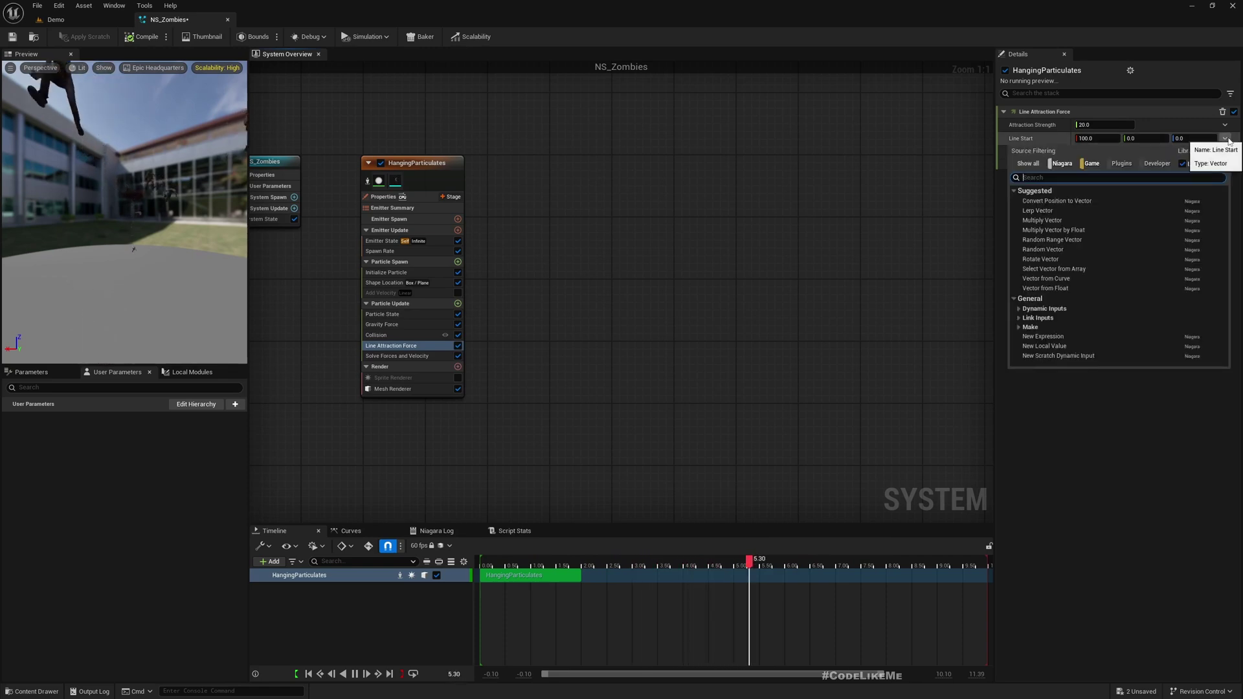
left_click(1036, 318)
scroll(1062, 338, "down", 1)
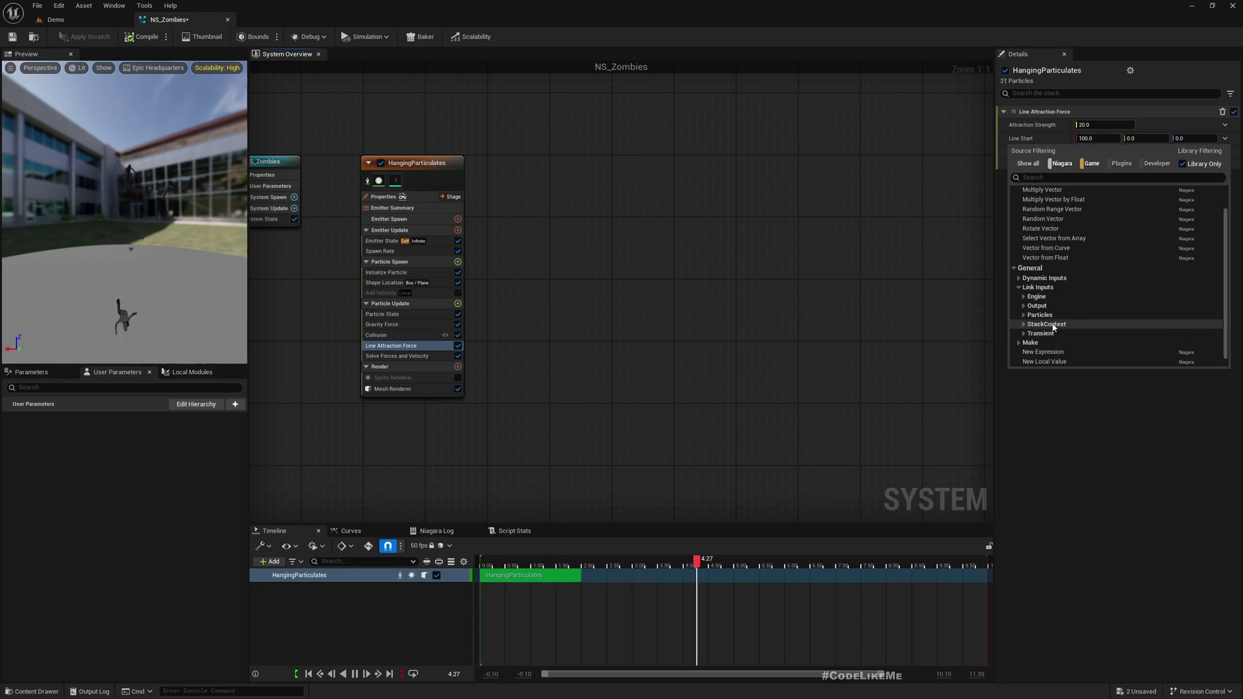
left_click(1024, 335)
left_click(1024, 334)
left_click(1020, 287)
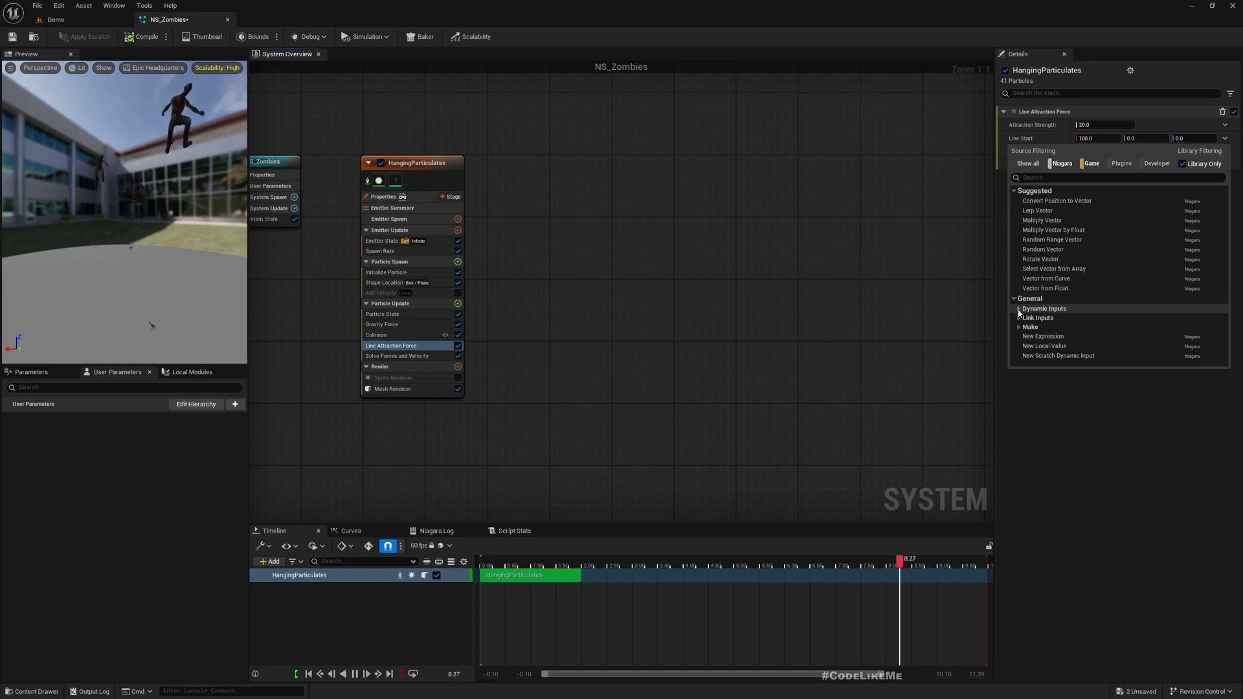
left_click(1022, 309)
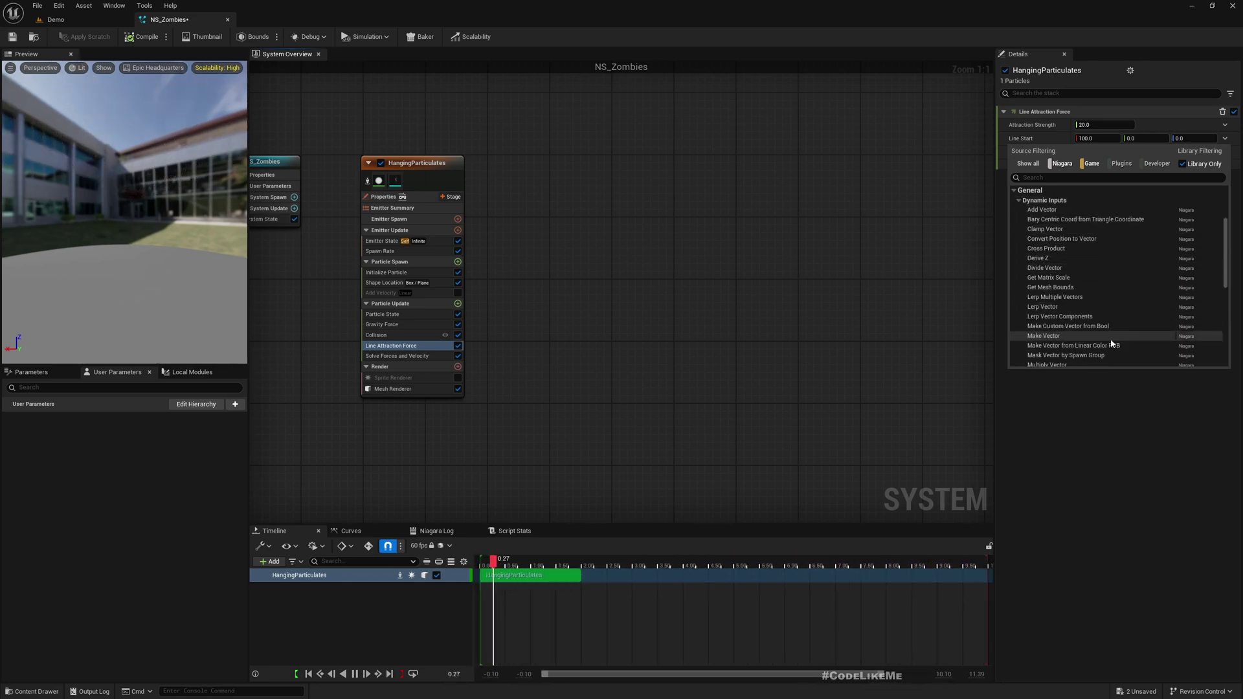
scroll(1111, 337, "down", 10)
scroll(1111, 342, "down", 3)
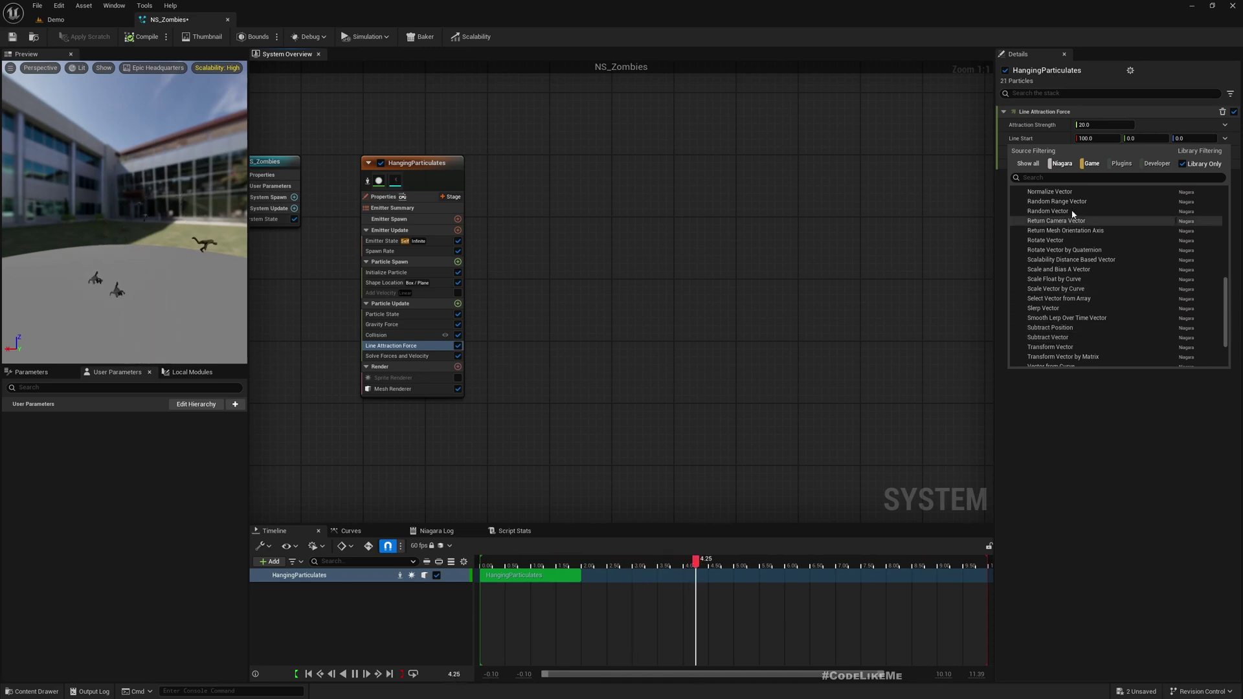
left_click(1036, 178)
type("read")
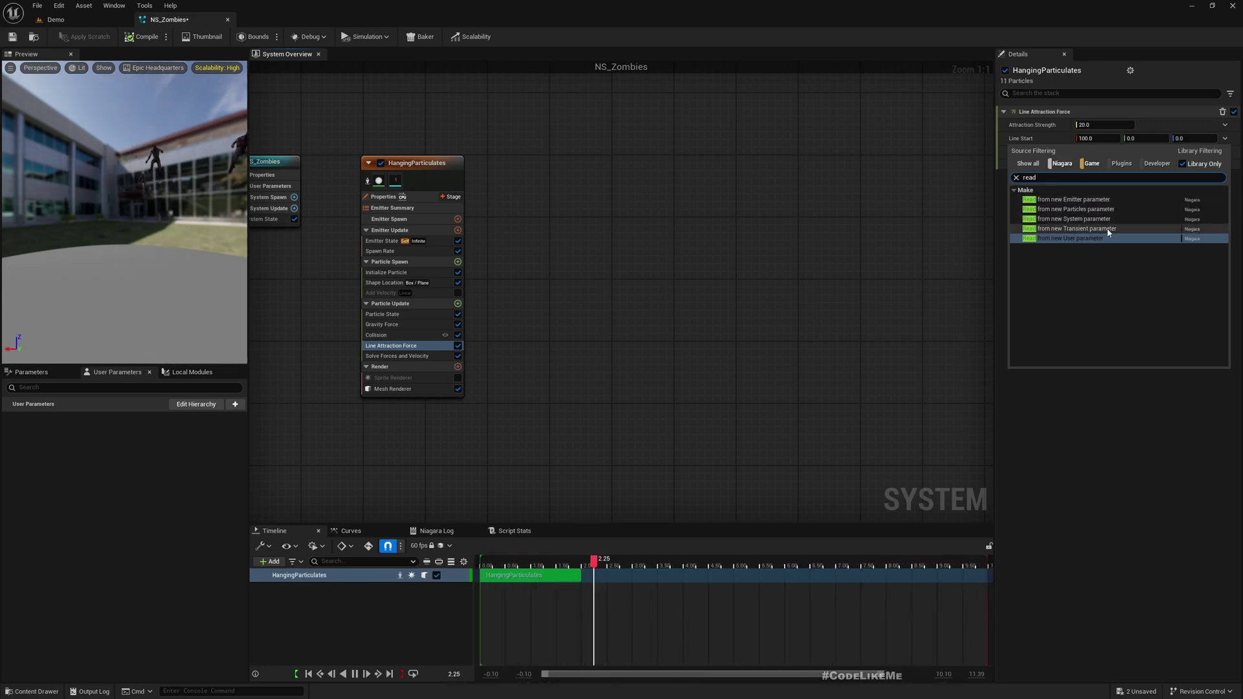
left_click(1058, 240)
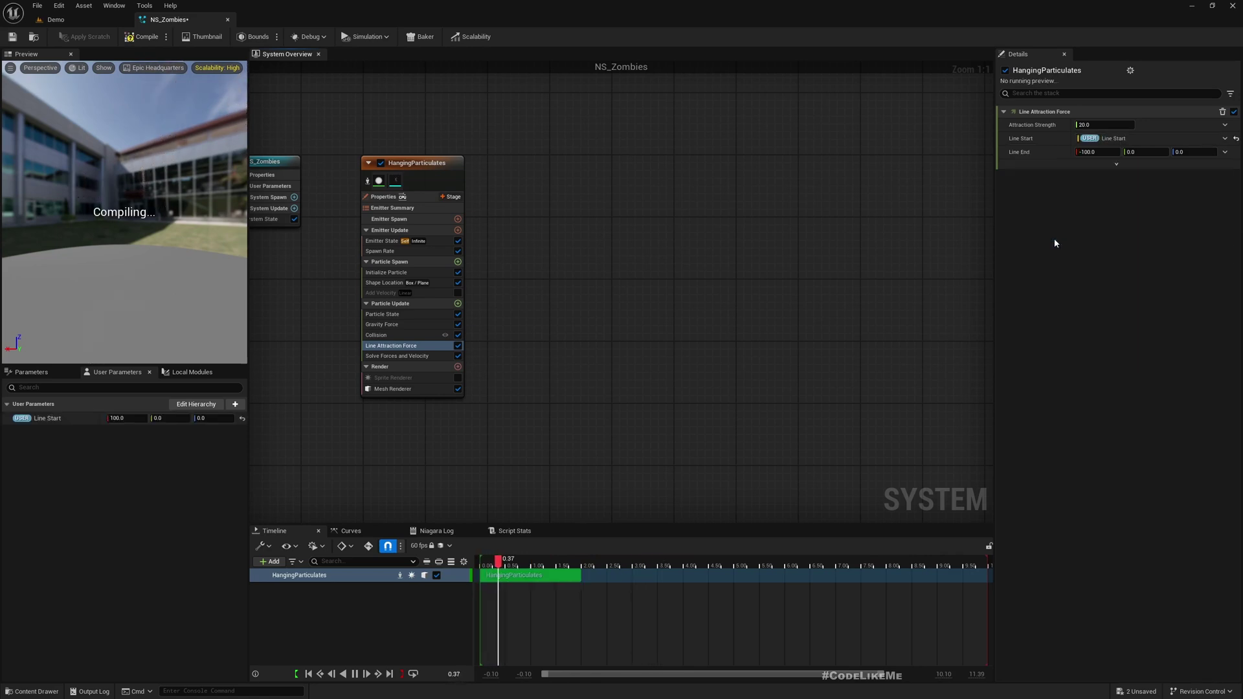
- Rename the Line Start user parameter to TargetLocation
right_click(48, 421)
left_click(89, 490)
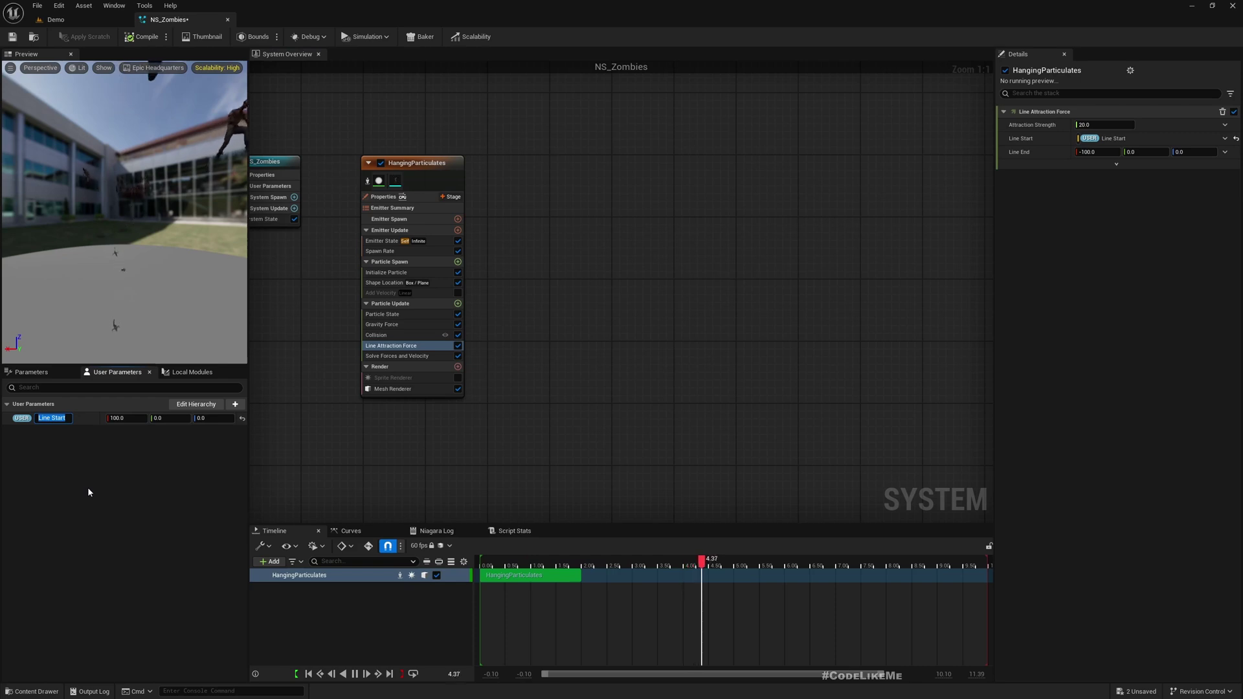
type("TargetLocation")
key("Return")
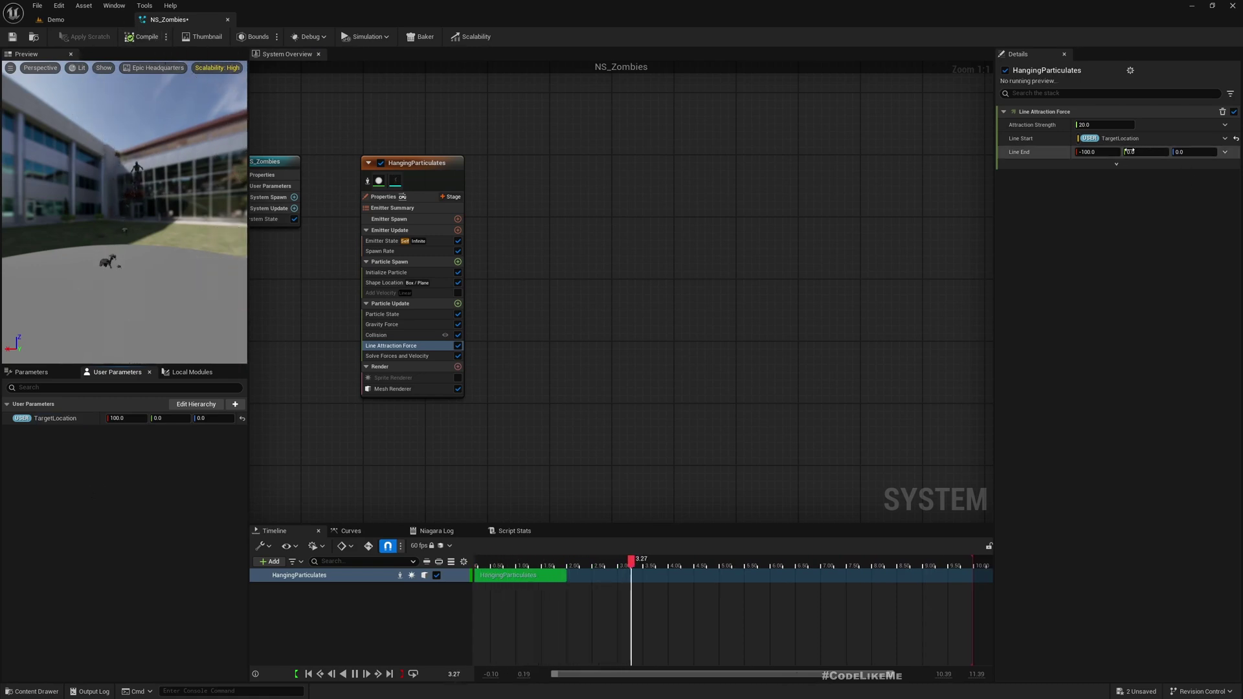
- Drive the Line End of the Line Attraction Force with an Add Vector input and link its A value to TargetLocation
left_click(1225, 152)
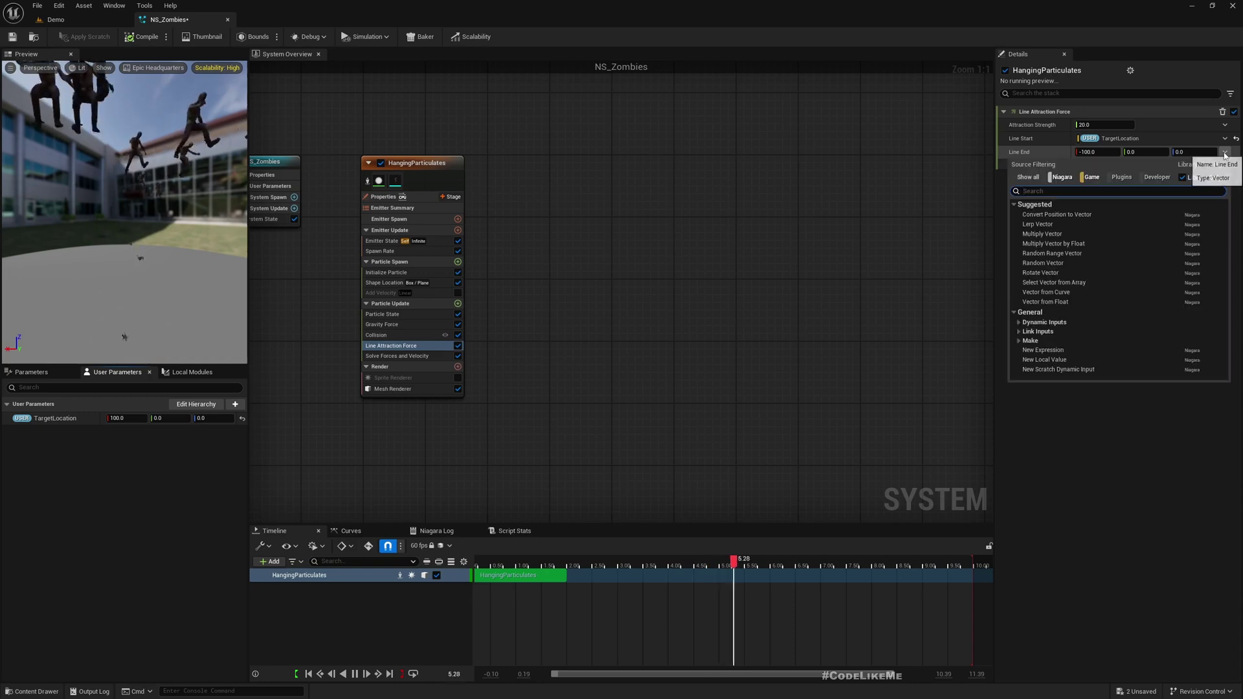
type("add")
key("Return")
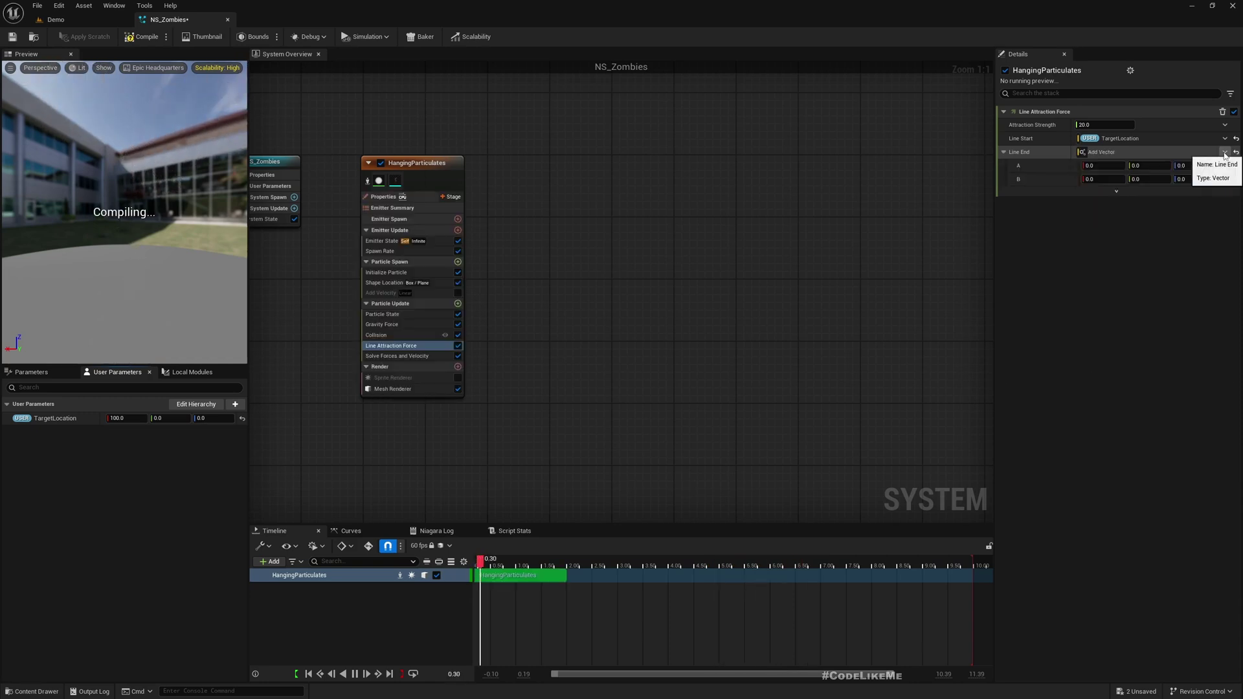
left_click(1225, 165)
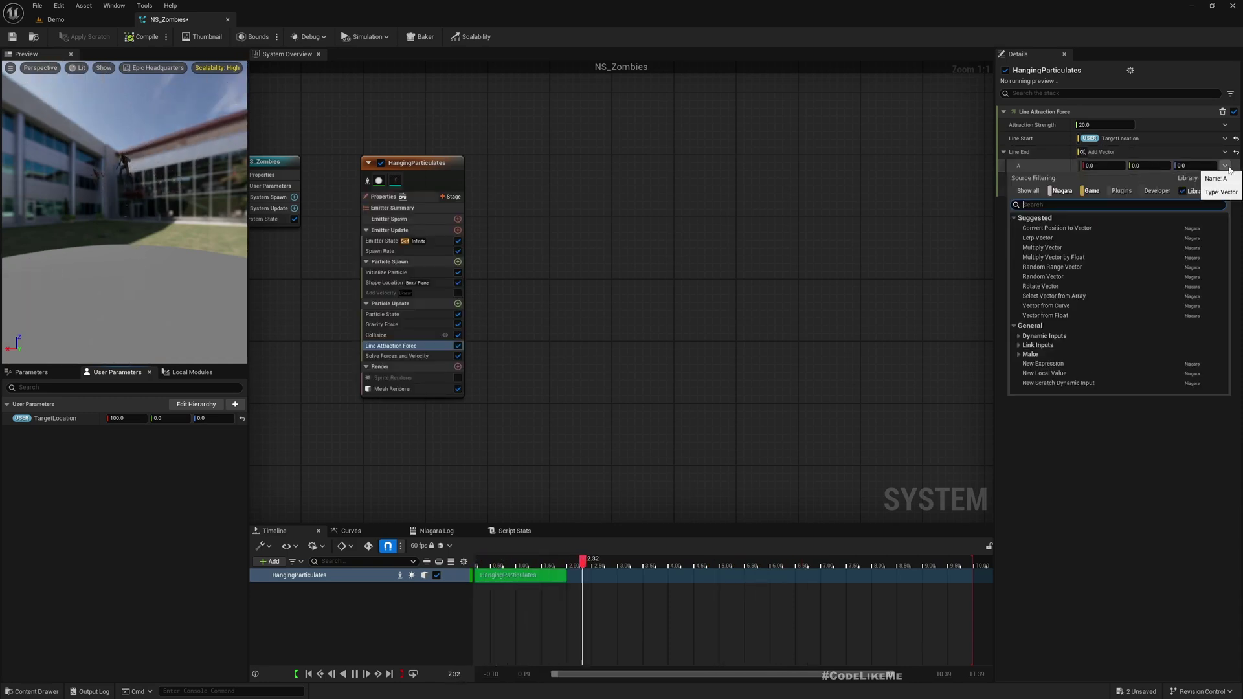
type("target")
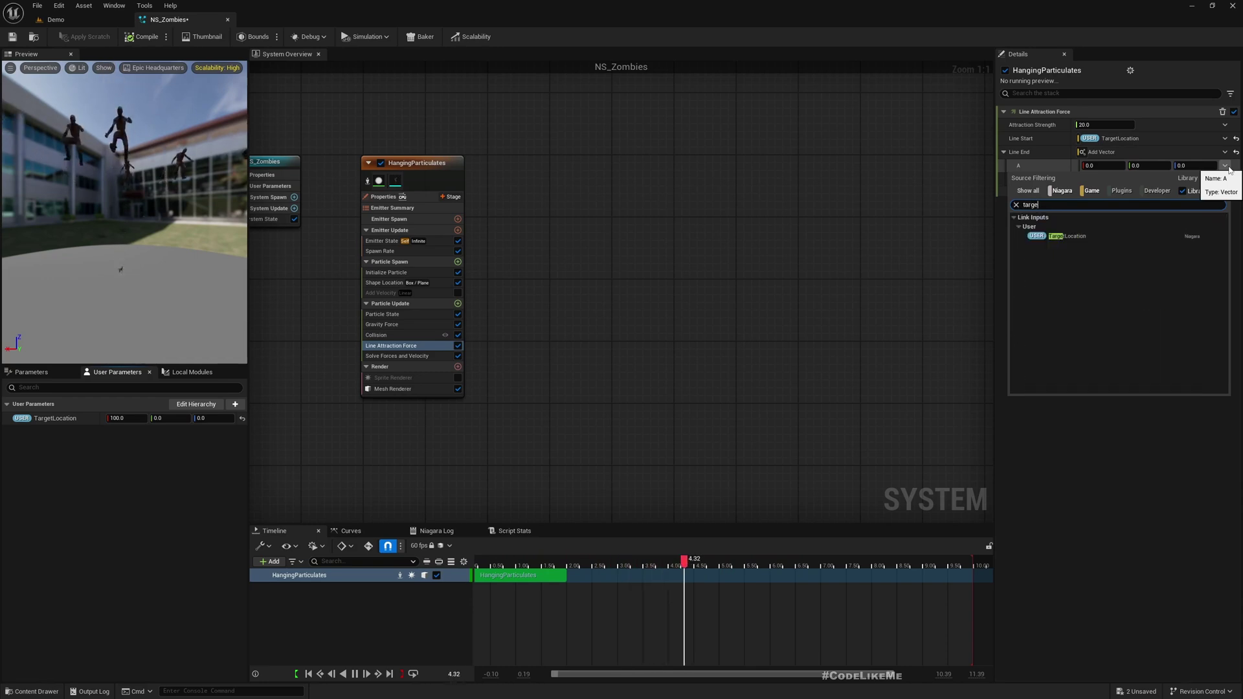
left_click(1078, 237)
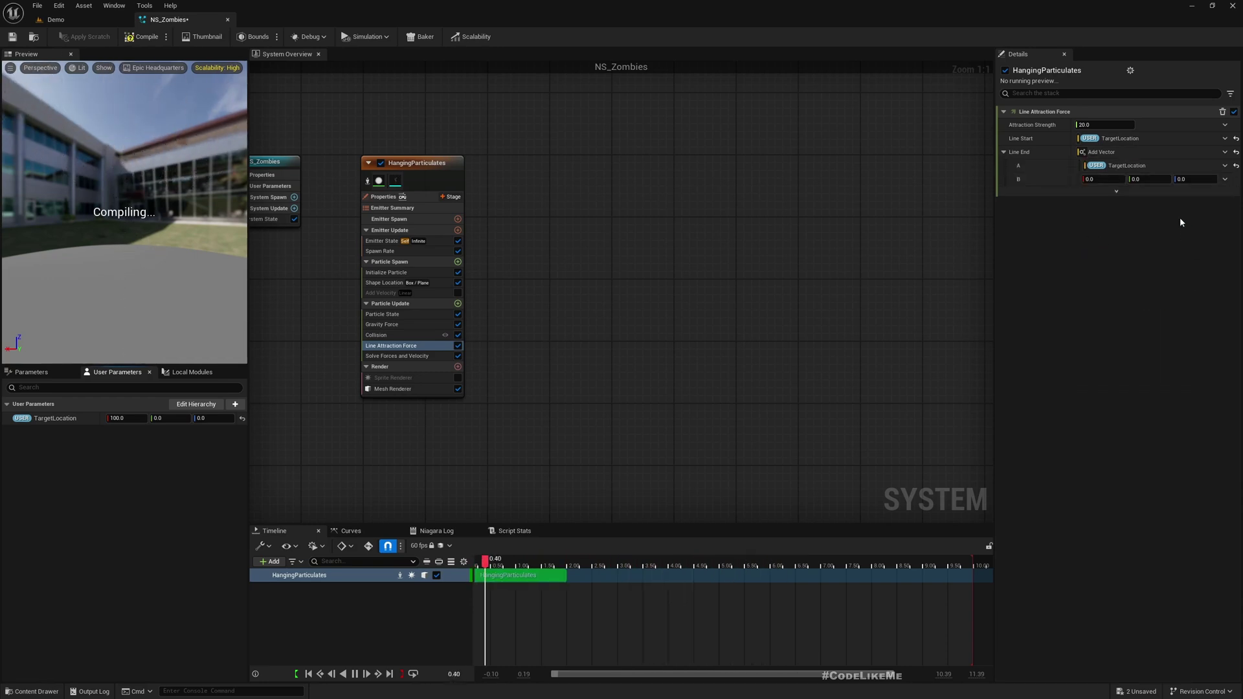
- Make Add Vector's B a Random Range Vector with minimum -100, -100, 100 and maximum 100, 100, 200
left_click(1226, 180)
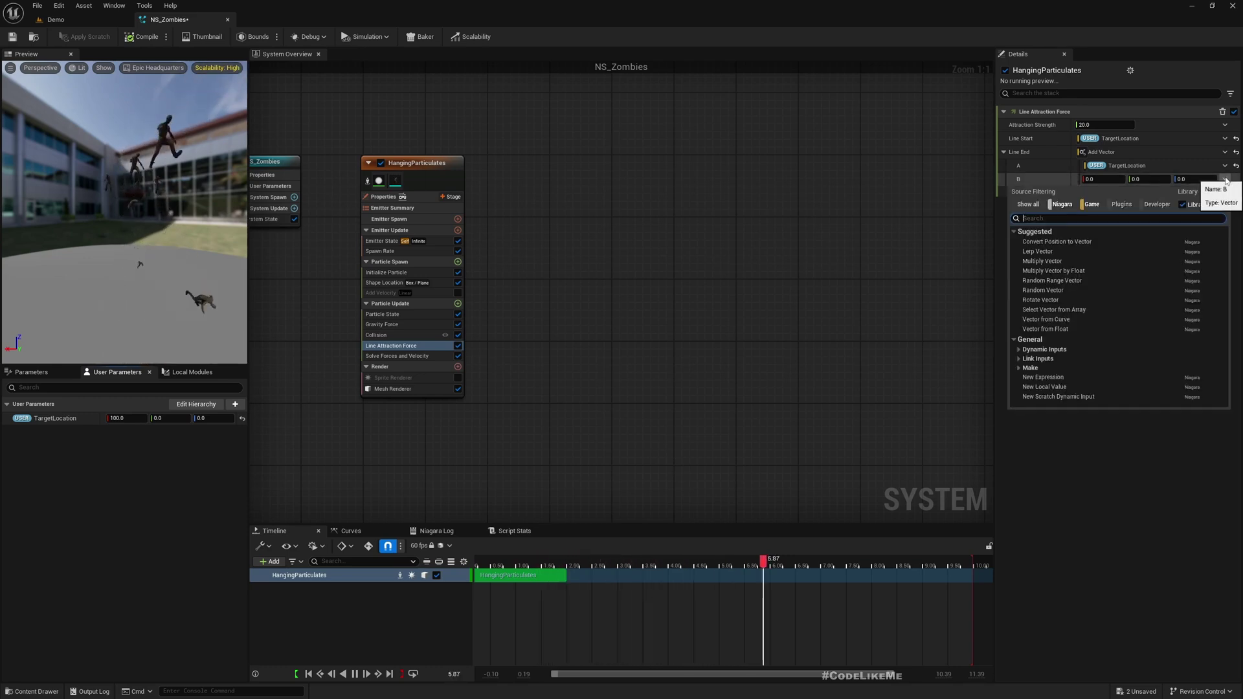
type("random")
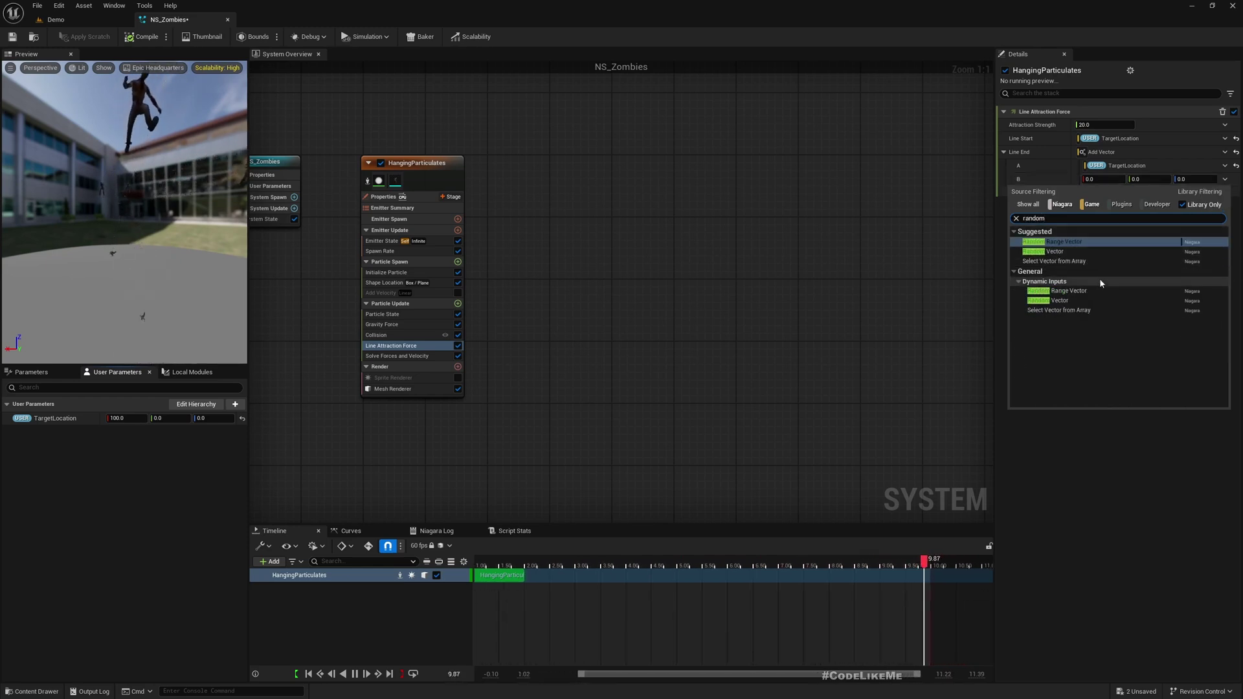
left_click(1078, 293)
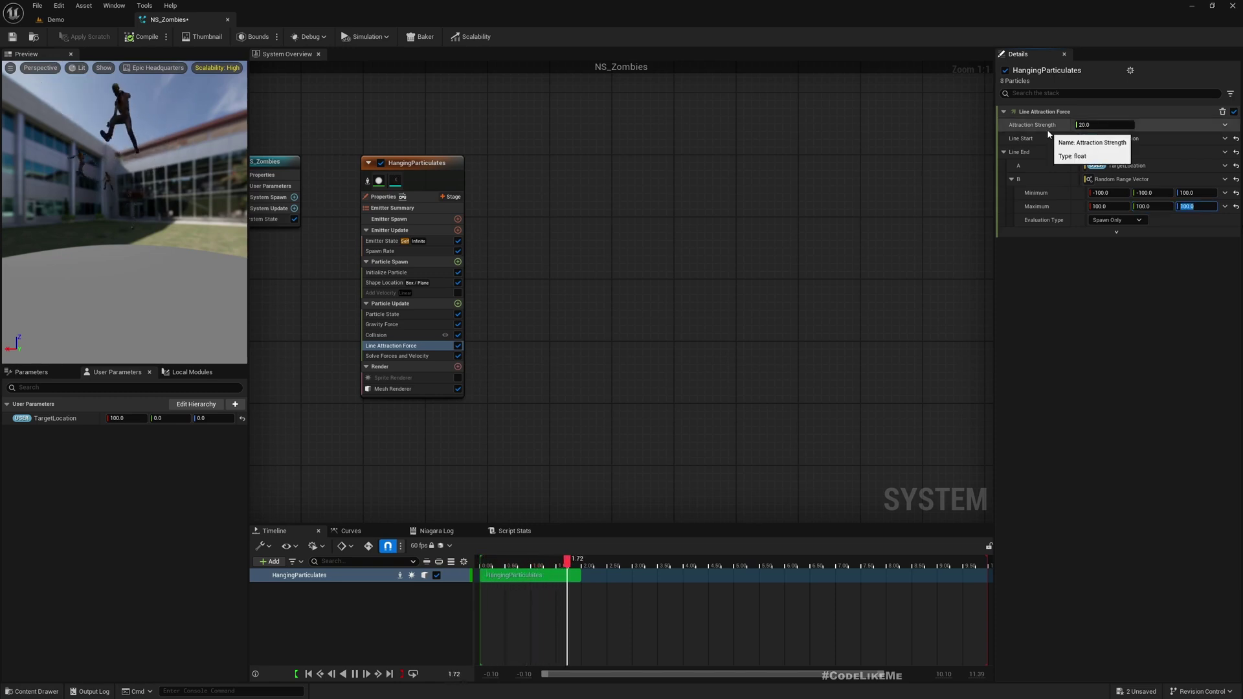
type("2")
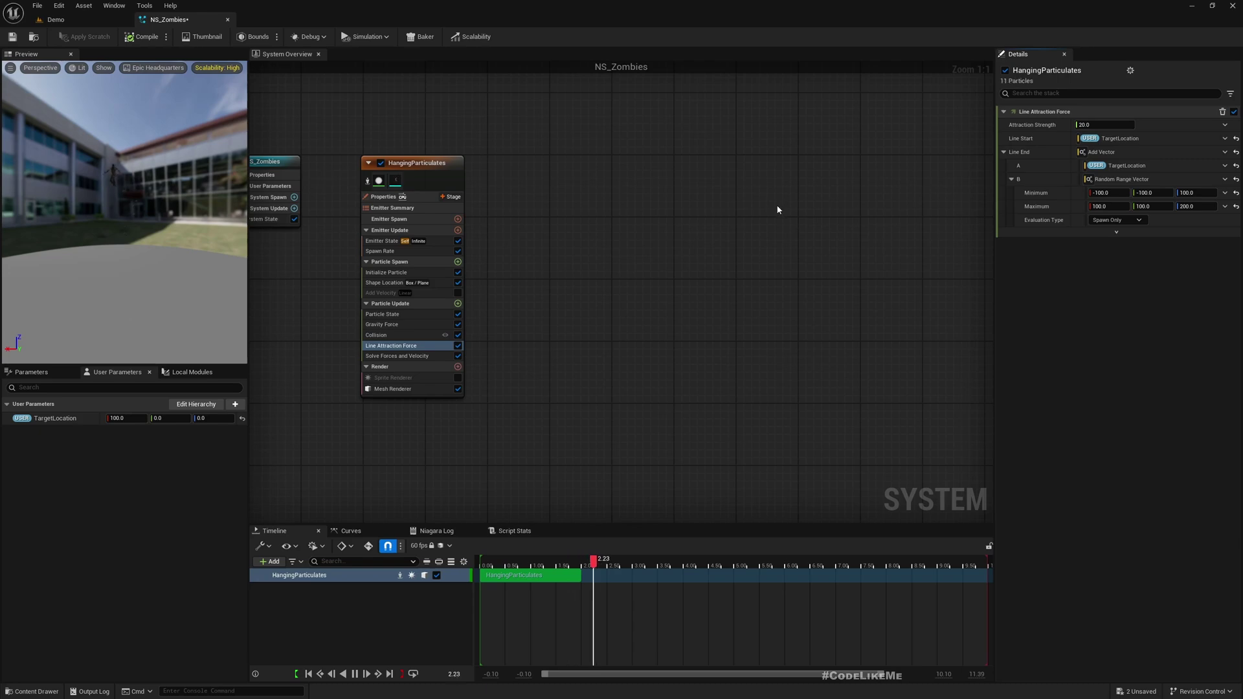
- Set the TargetLocation parameter's X value to 0 and the Line Attraction Force's Attraction Strength to 500
left_click(57, 19)
left_click(171, 19)
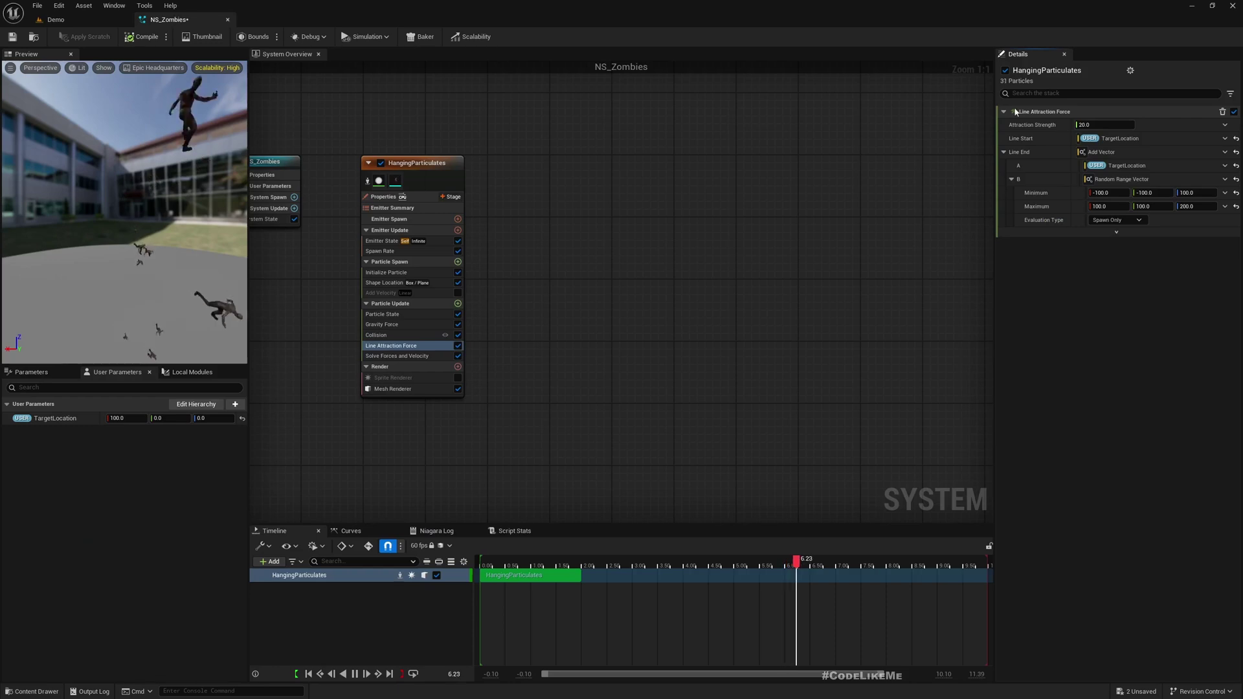
left_click(133, 418)
type("0")
key("Return")
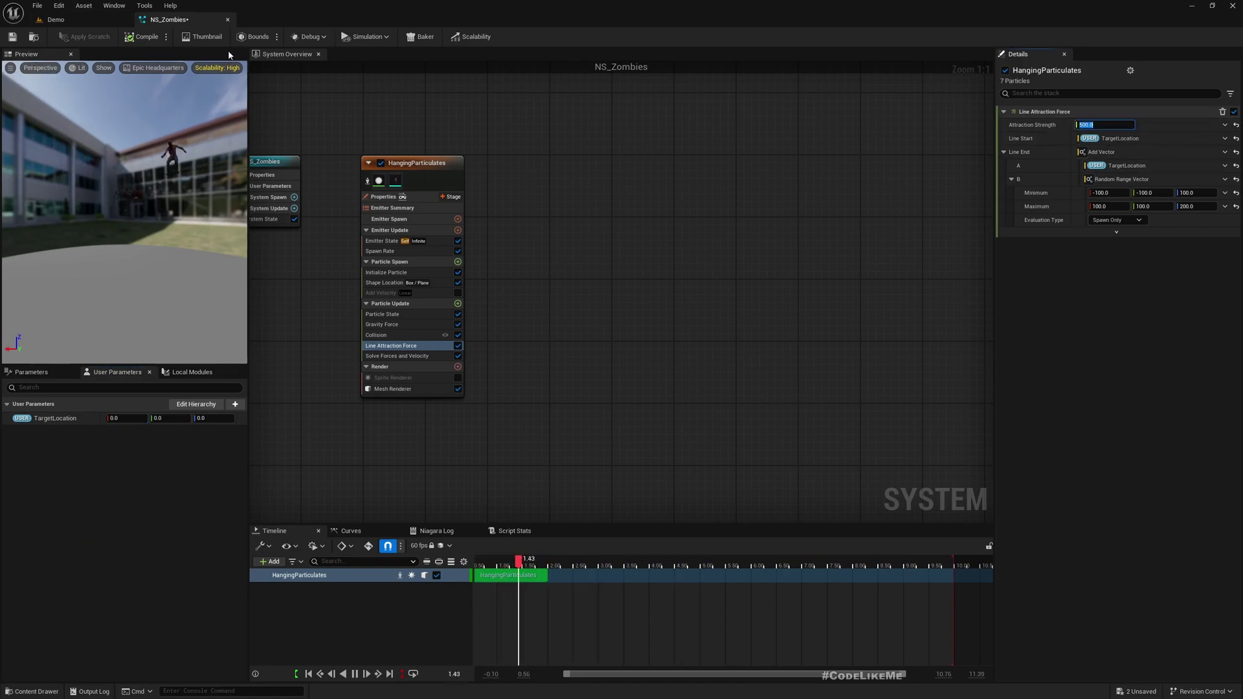
- Examine how the zombies move in the Demo level's viewport, selecting the DirectionalLight actor to mark the world origin
left_click(72, 22)
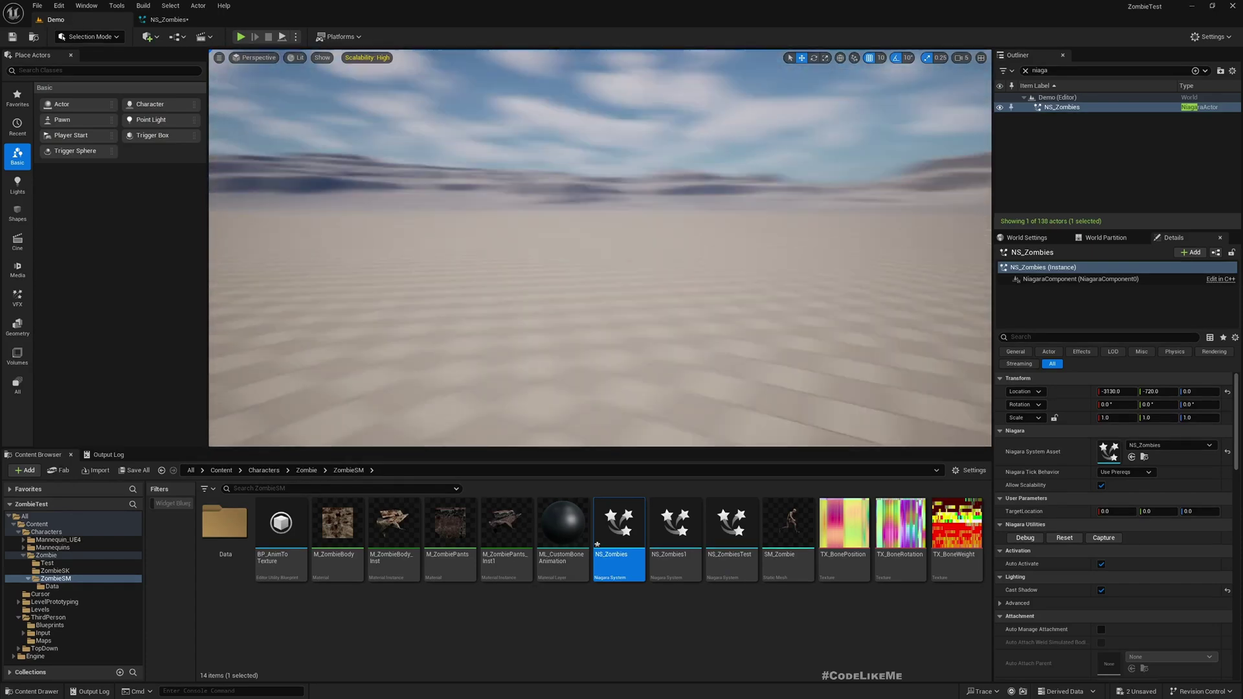
right_click_drag(600, 248, 725, 356)
right_click_drag(758, 270, 732, 315)
key("g")
left_click(589, 268)
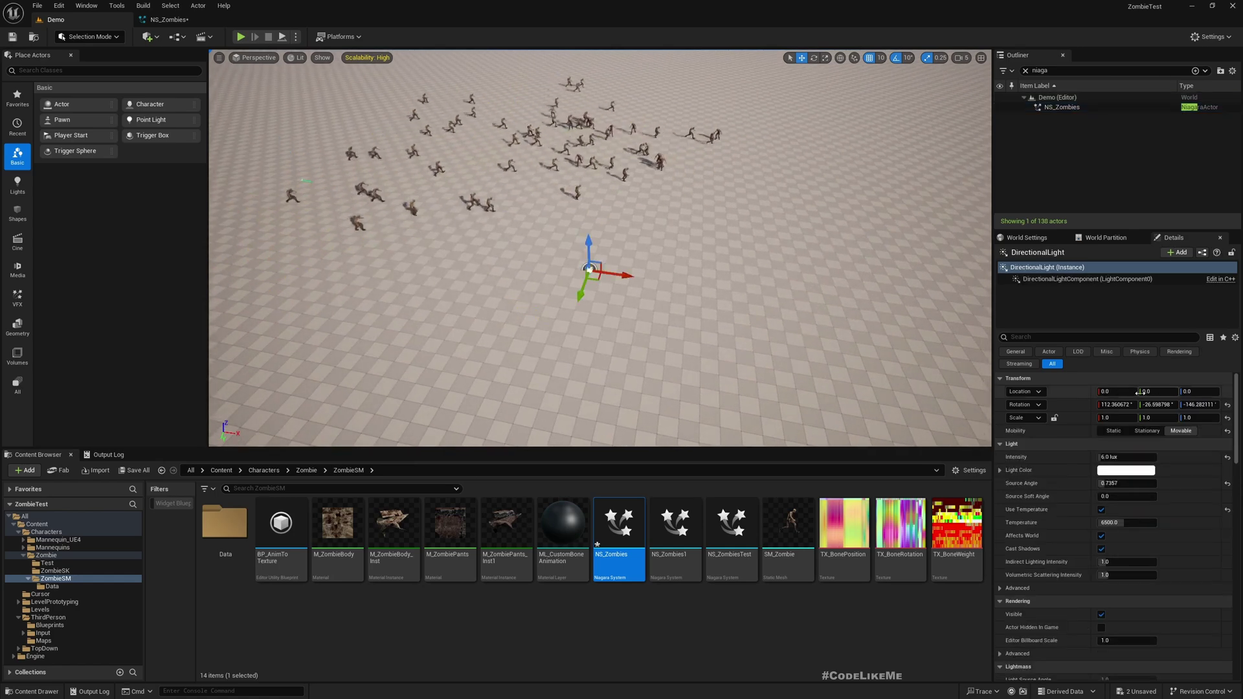
right_click_drag(708, 247, 741, 249)
key("s")
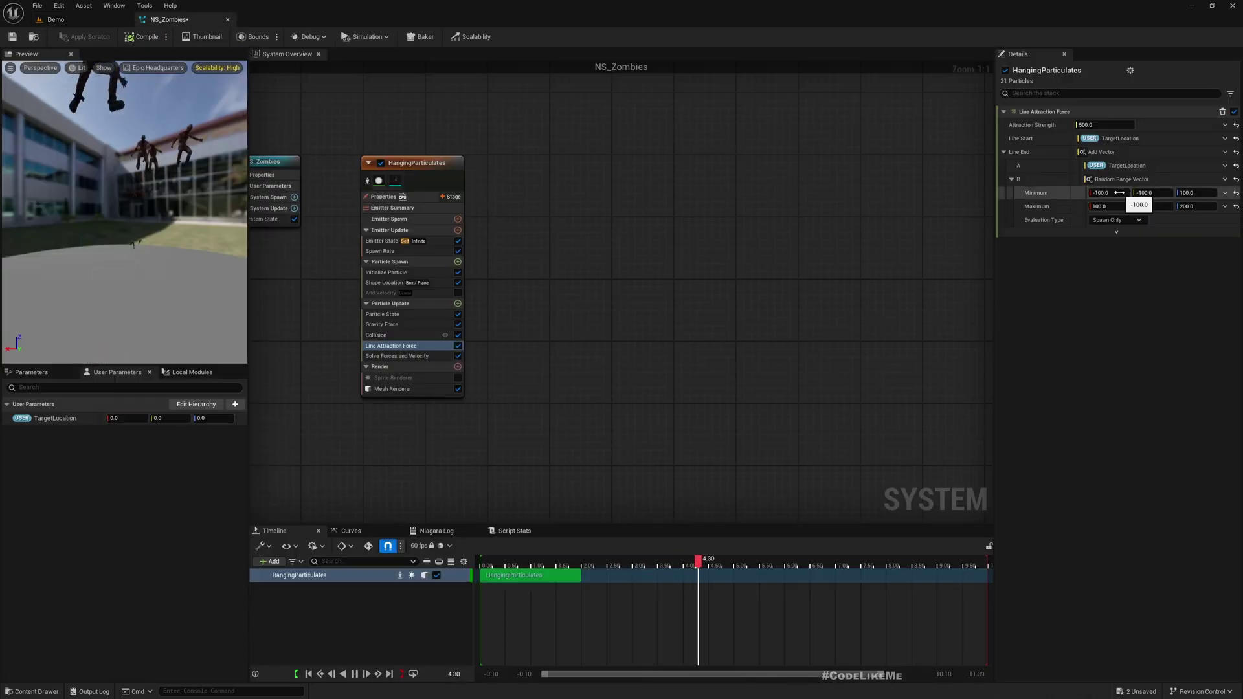
- Open the Y value of the Gravity Force module's Lerp Vector A for editing and examine the zombie crowd in the Demo level
left_click(383, 324)
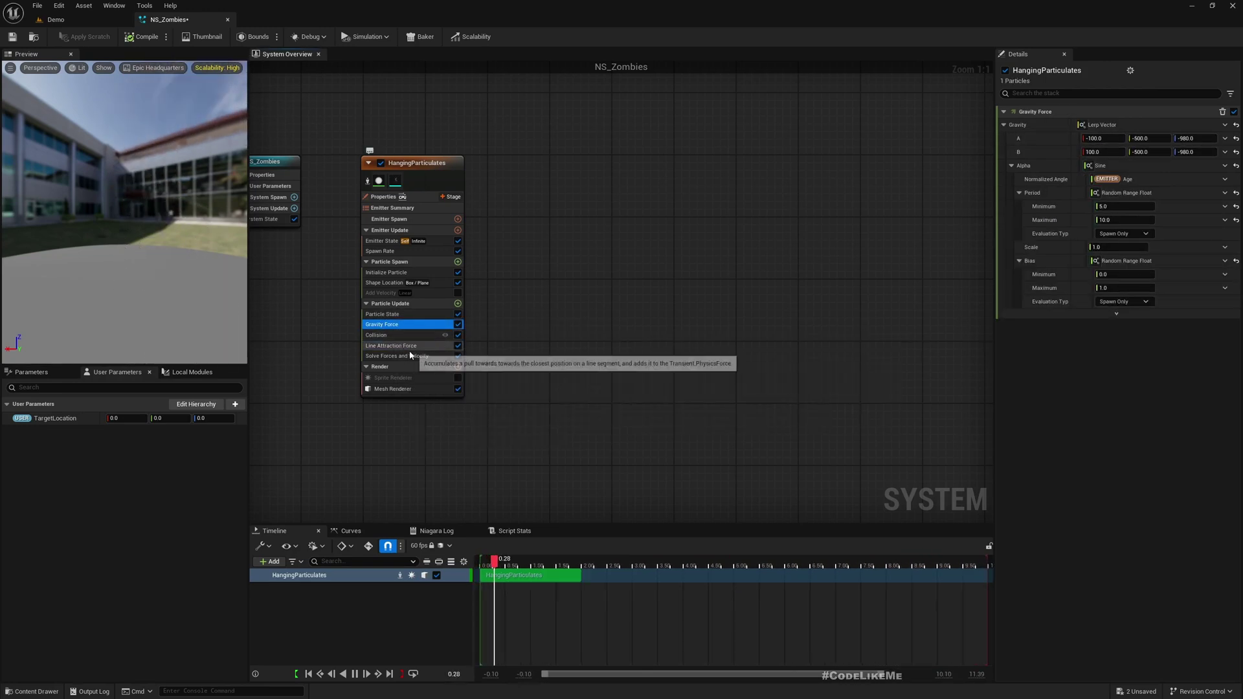
left_click(1150, 139)
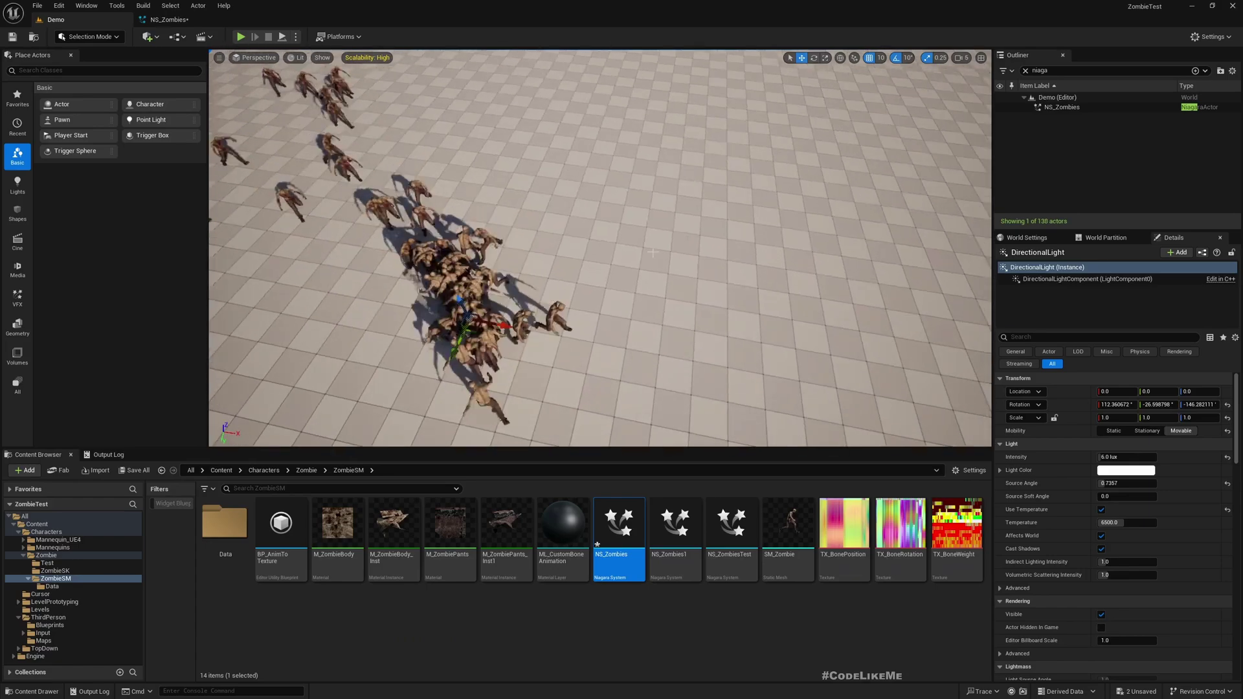
mouse_move(651, 255)
middle_mouse_down()
mouse_move(522, 251)
mouse_move(664, 267)
middle_mouse_up()
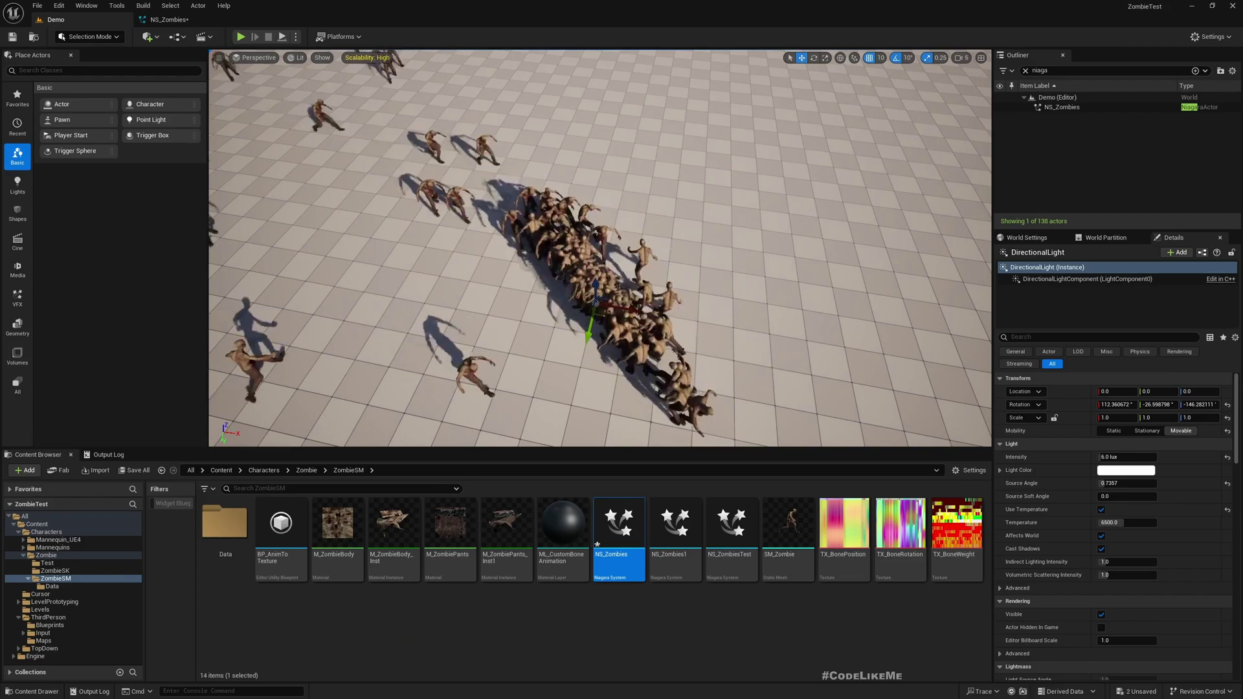
right_click_drag(336, 155, 291, 102)
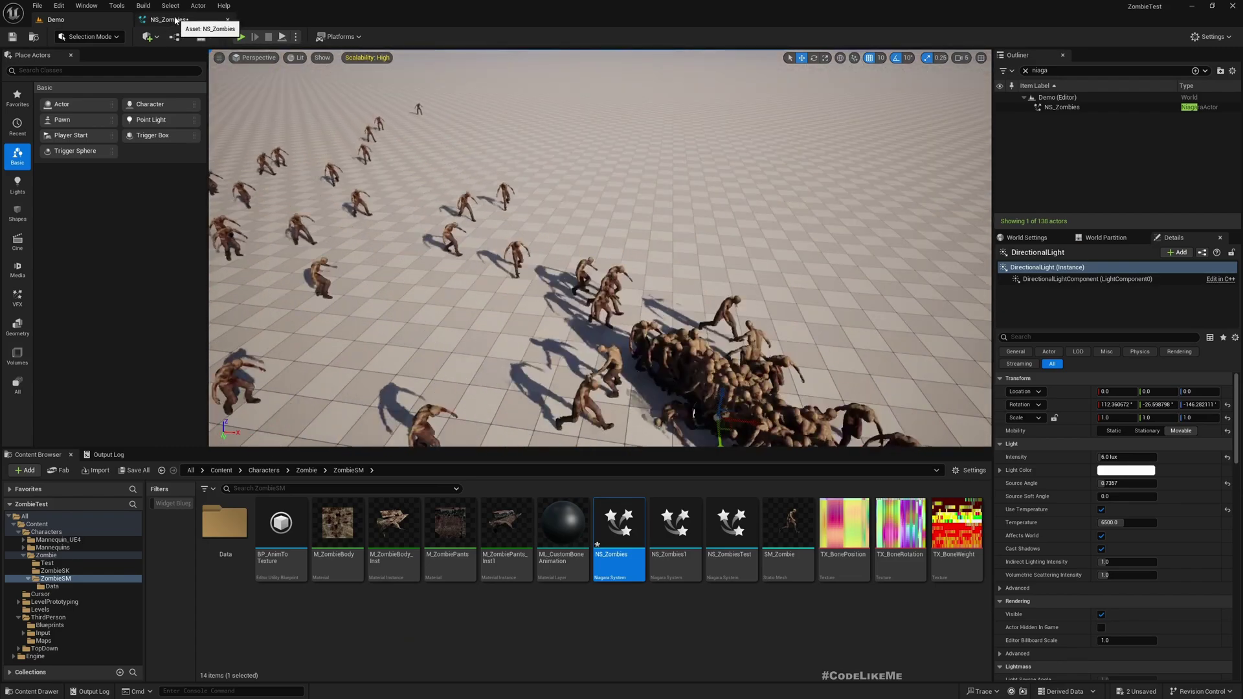
- Open the Demo level's Level Blueprint and dock its editor after the NS_Zombies editor
left_click(175, 20)
left_click(74, 19)
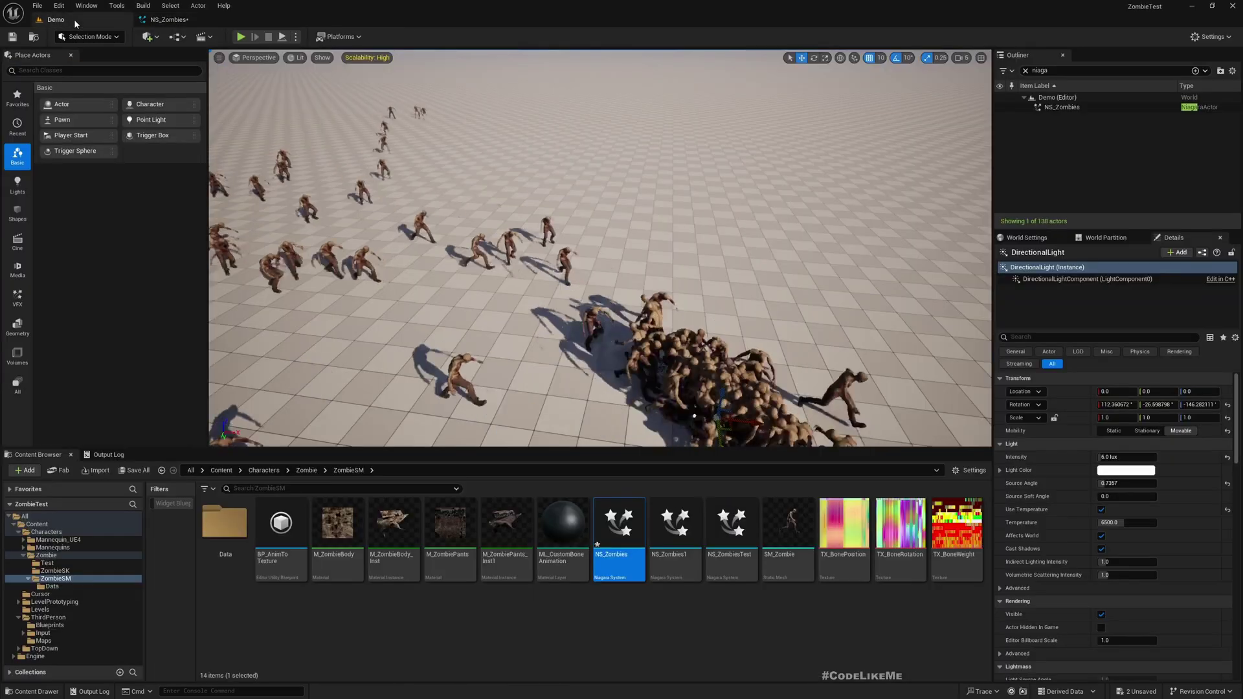
left_click(156, 37)
left_click(175, 37)
left_click(220, 105)
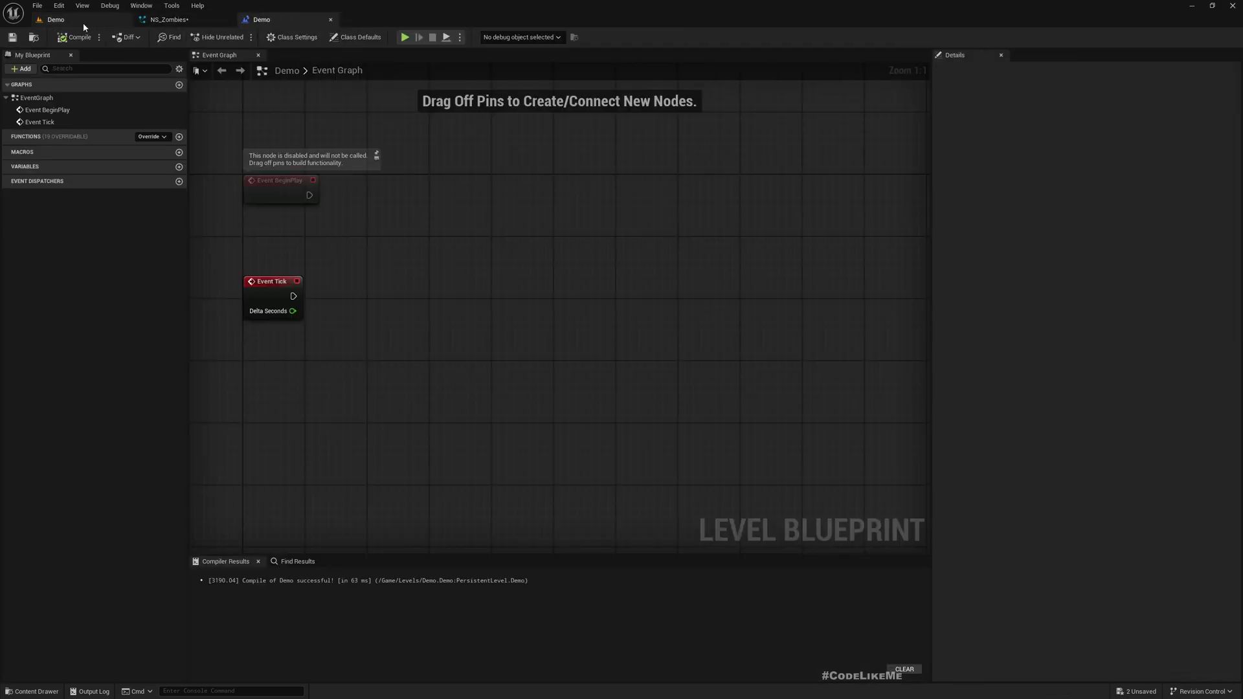
- Select the NS_Zombies actor in the level and add a reference to it in the Level Blueprint's Event Graph
left_click(83, 22)
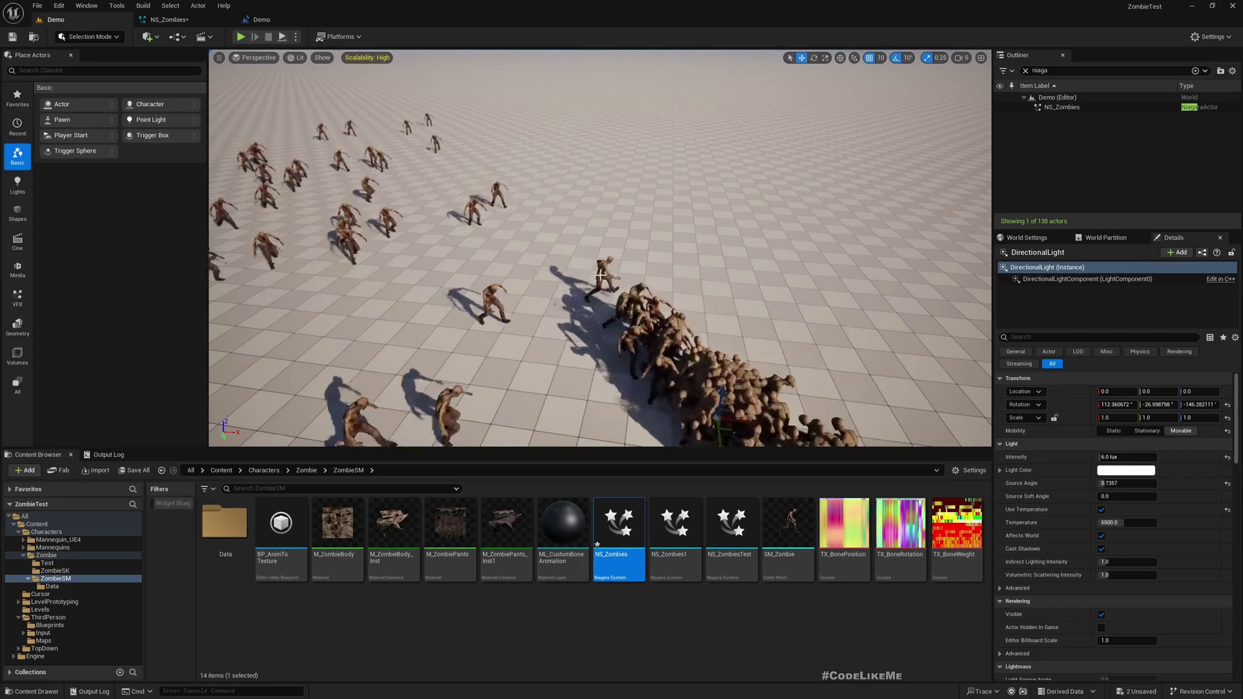
left_click(1061, 107)
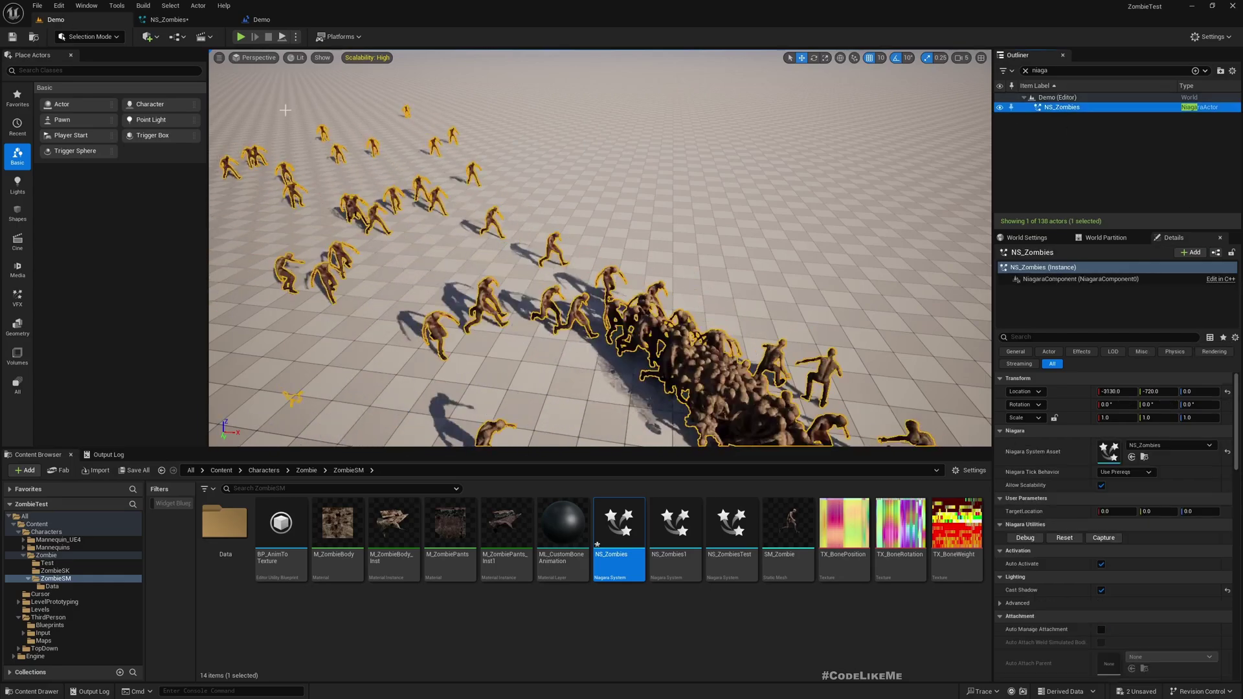
left_click(271, 22)
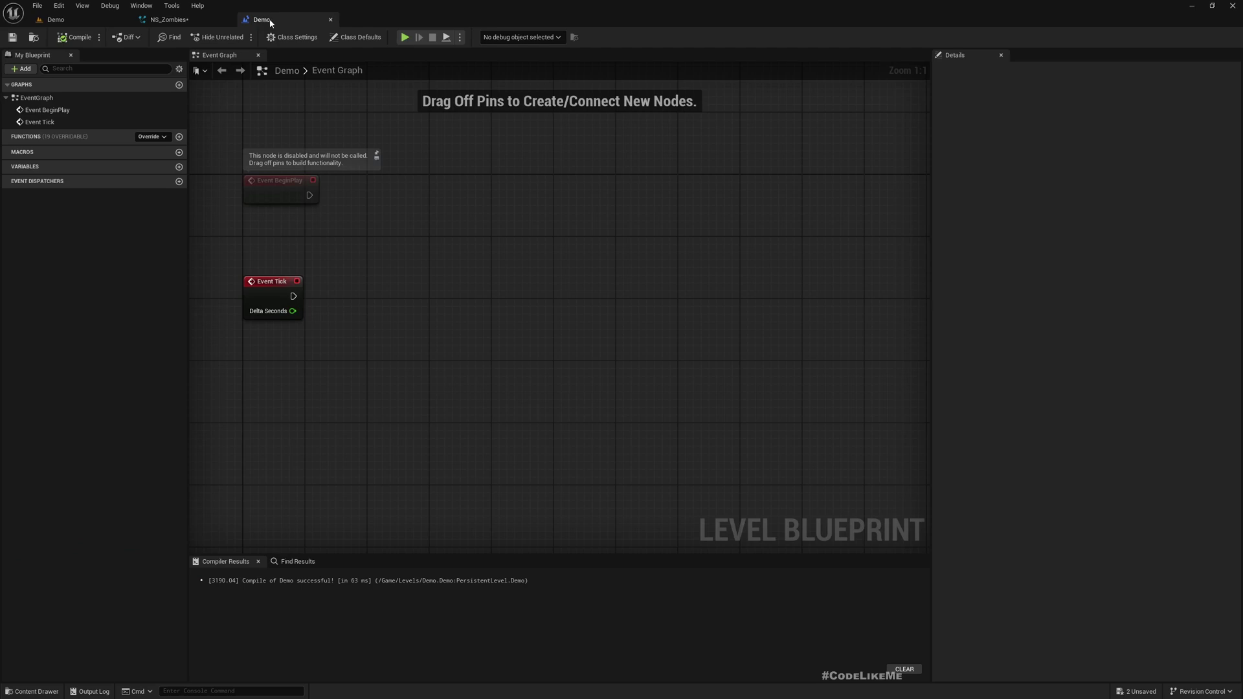
right_click(381, 379)
left_click(443, 426)
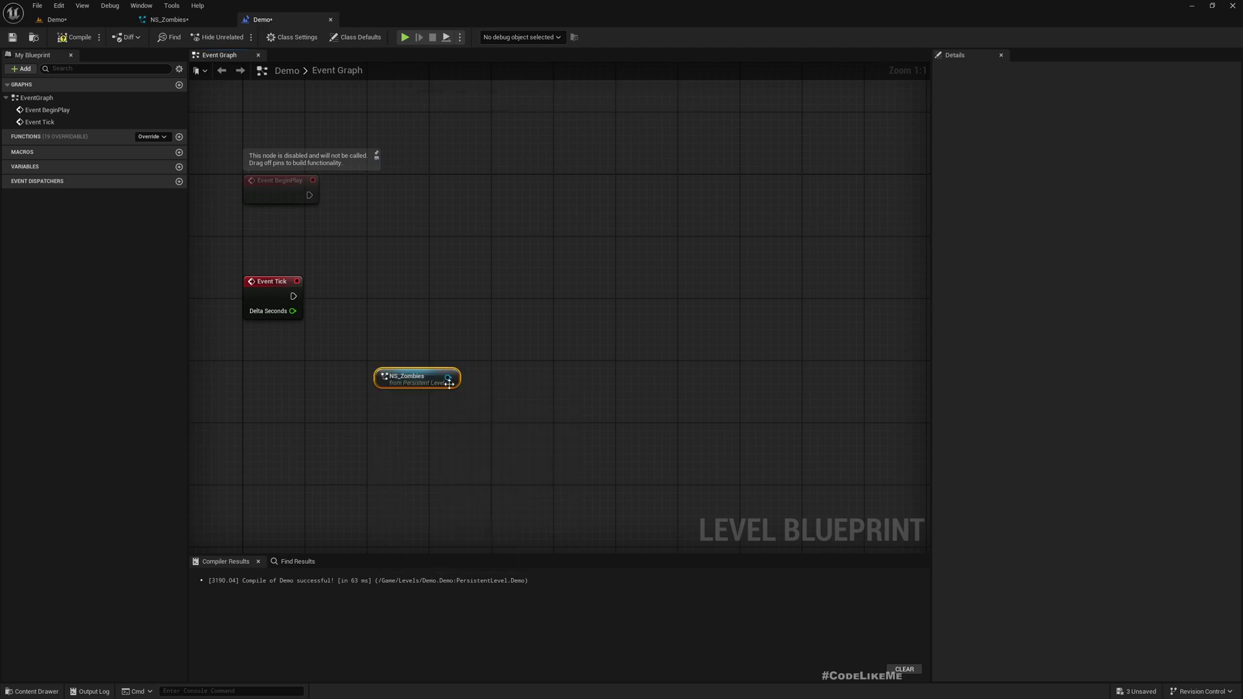
- Add a Set Niagara Variable (Vector3) node from the NS_Zombies reference in the Level Blueprint
left_click_drag(534, 376, 533, 376)
type("set niaga")
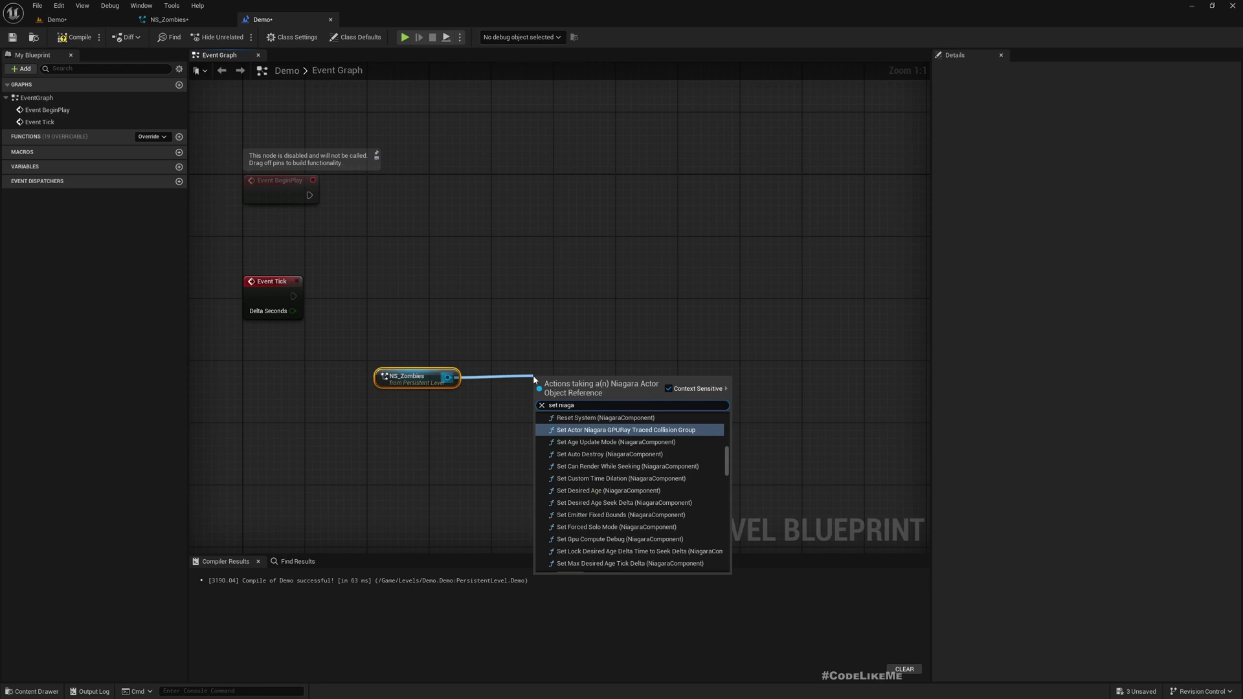
type("ra vec")
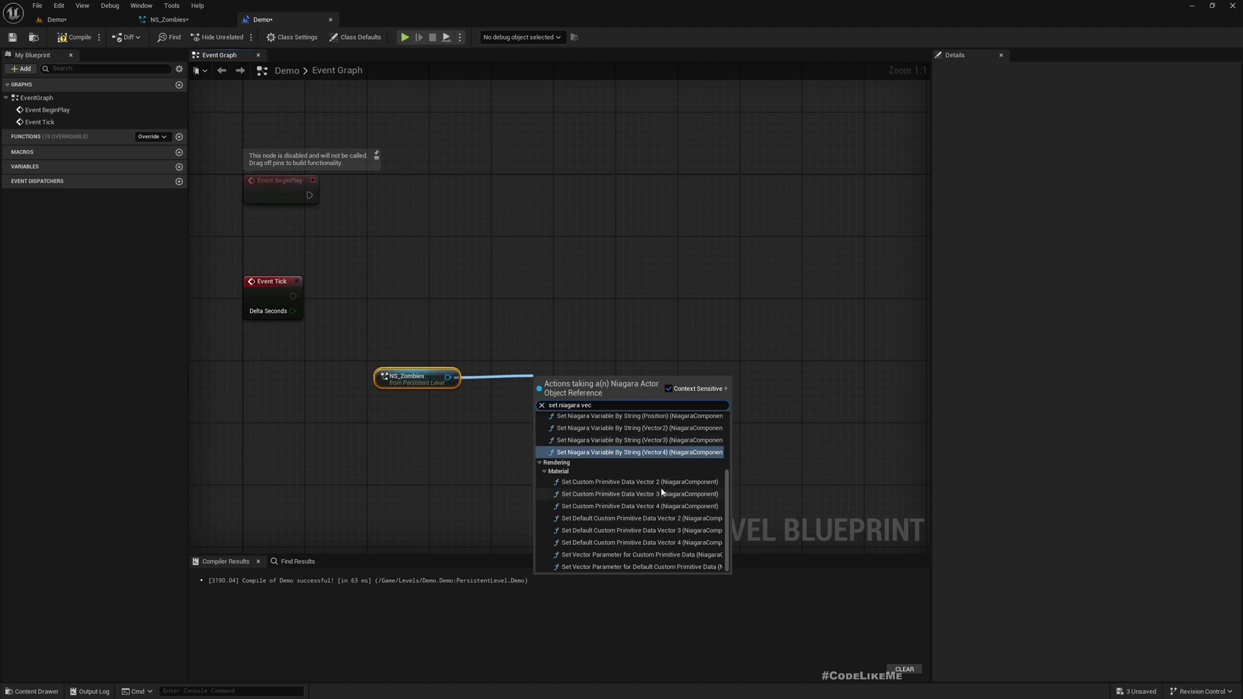
scroll(672, 518, "up", 3)
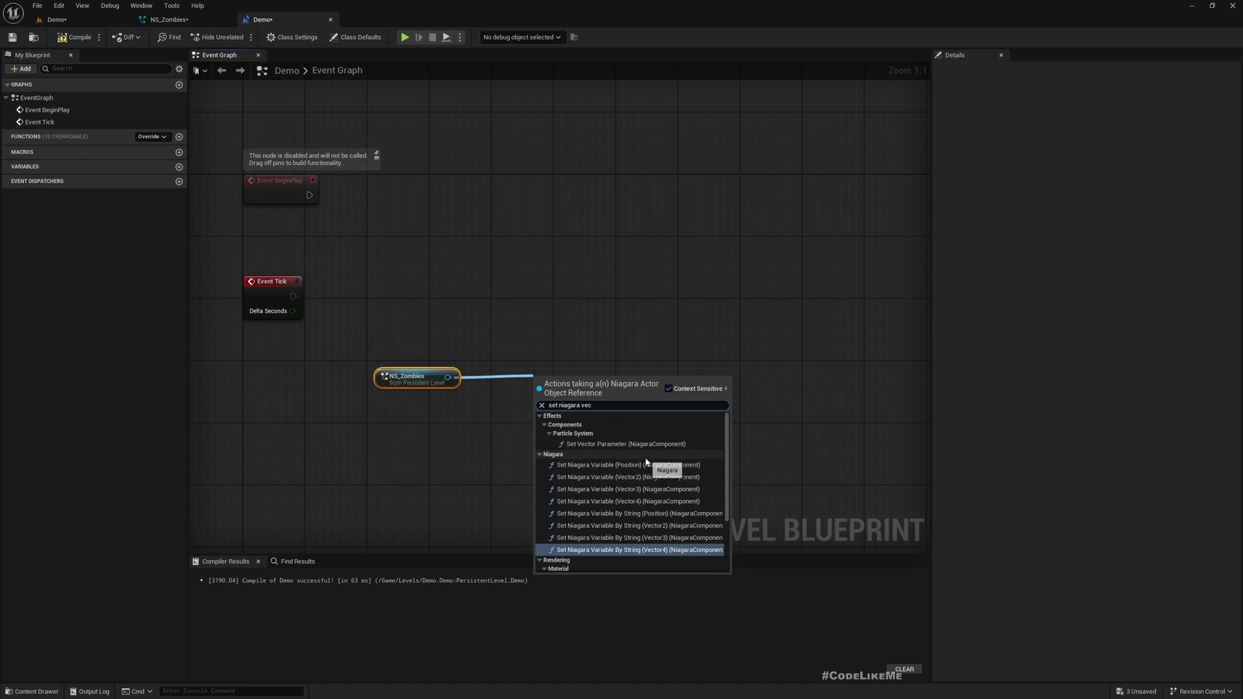
scroll(669, 479, "down", 1)
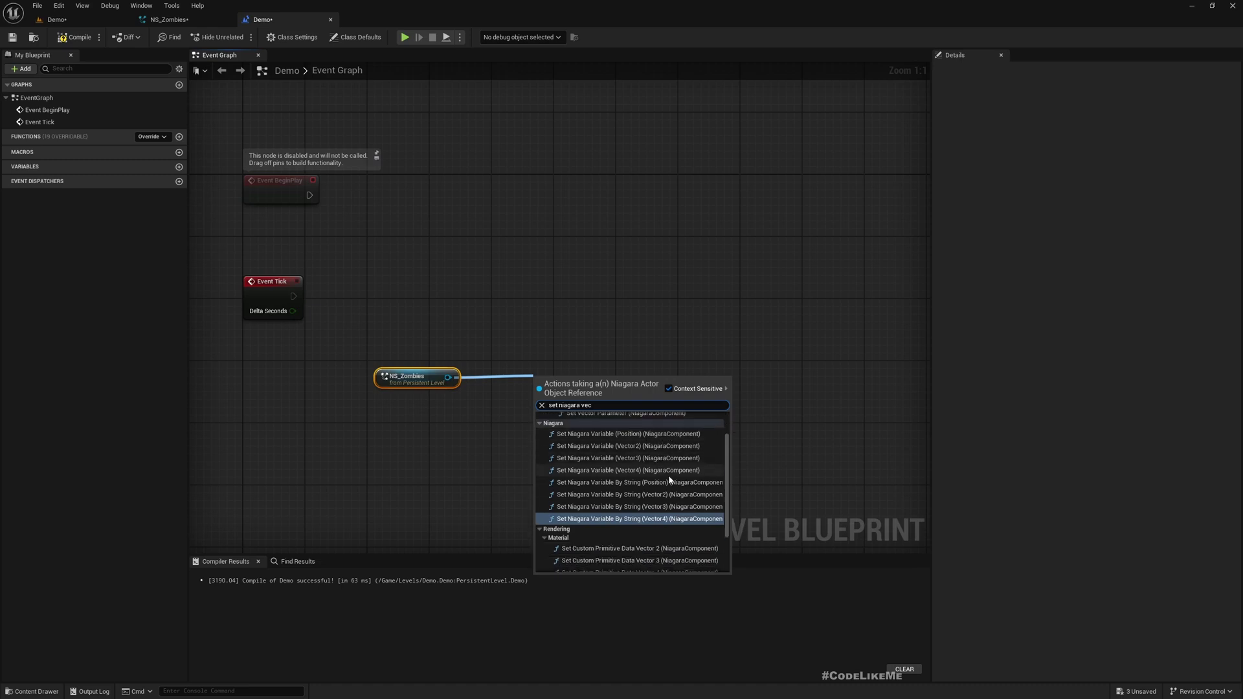
left_click(614, 459)
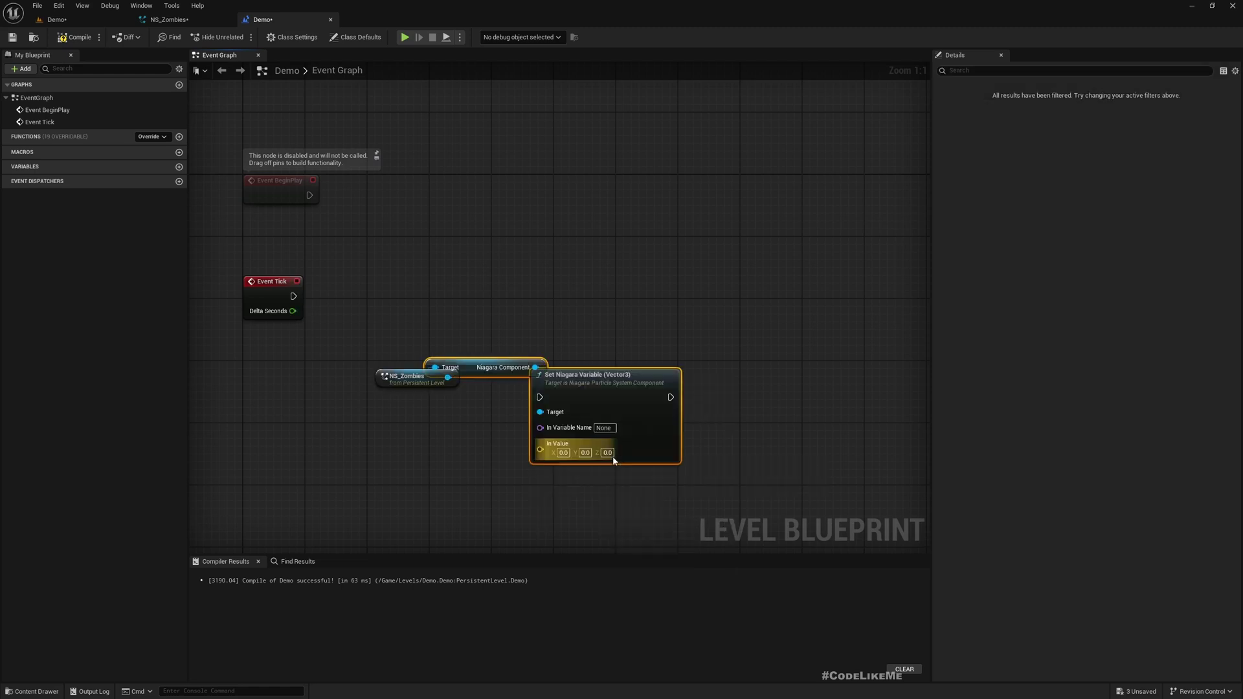
- Connect Event Tick's execution output to the Set Niagara Variable (Vector3) node and align that node with the event
left_click_drag(605, 391, 692, 384)
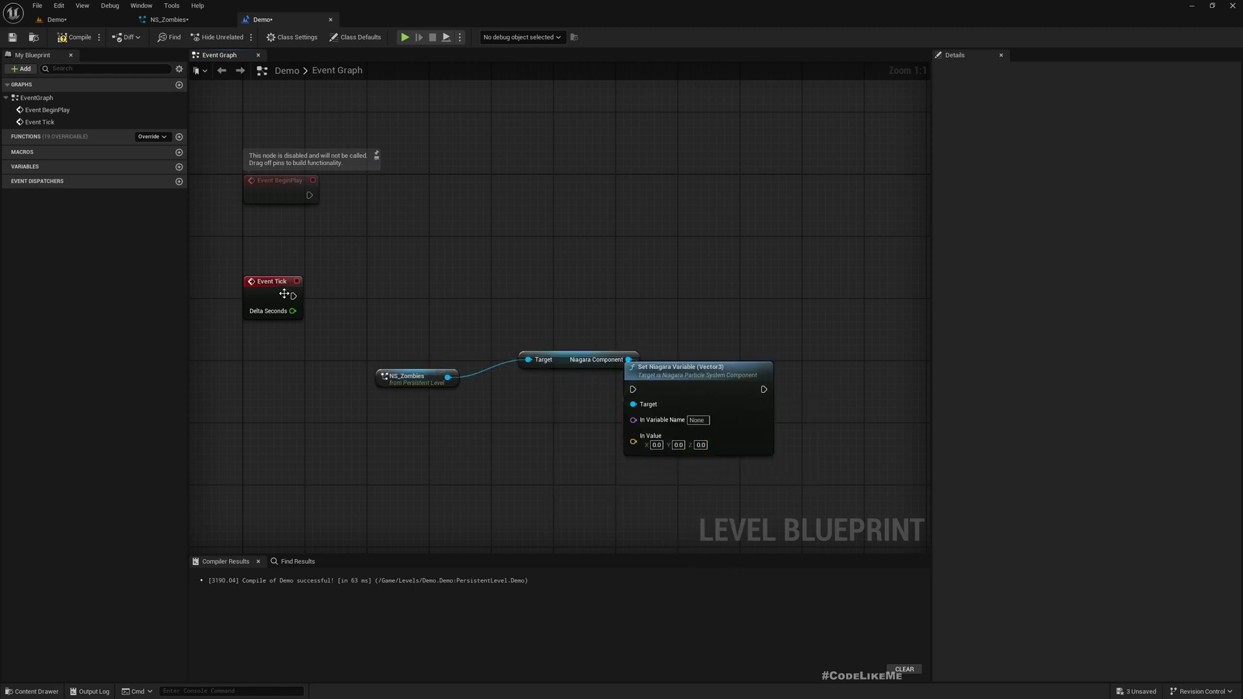
left_click_drag(639, 383, 441, 330)
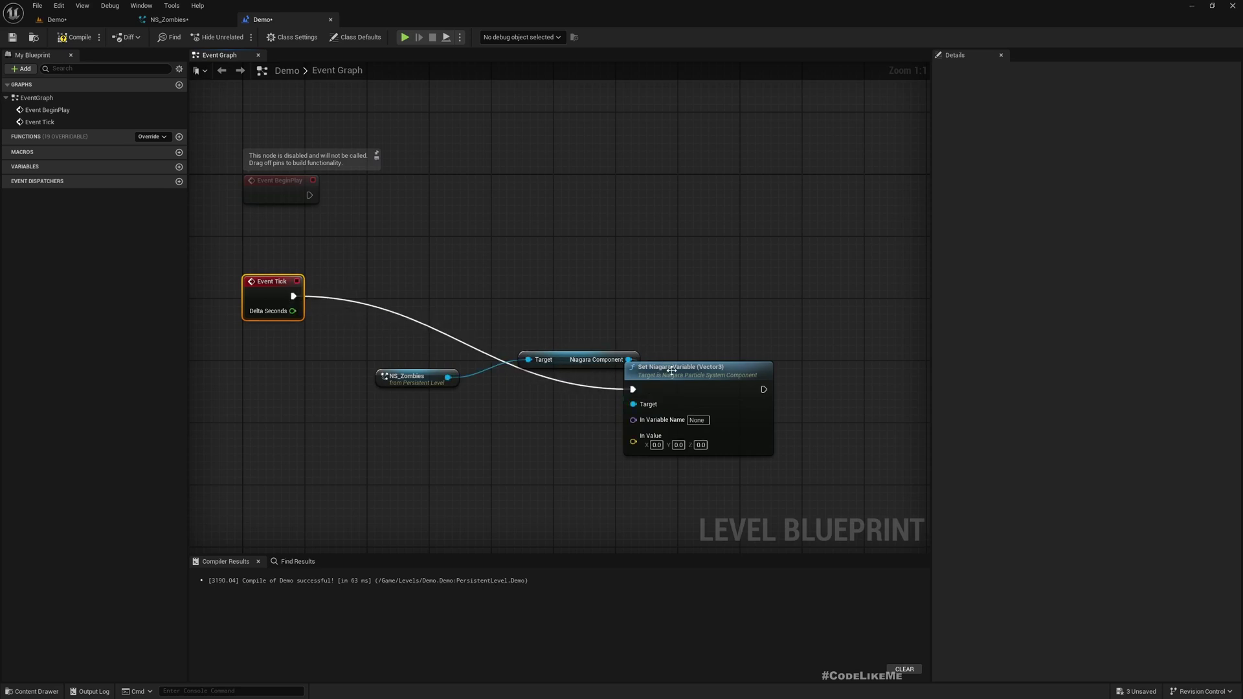
left_click_drag(685, 370, 767, 283)
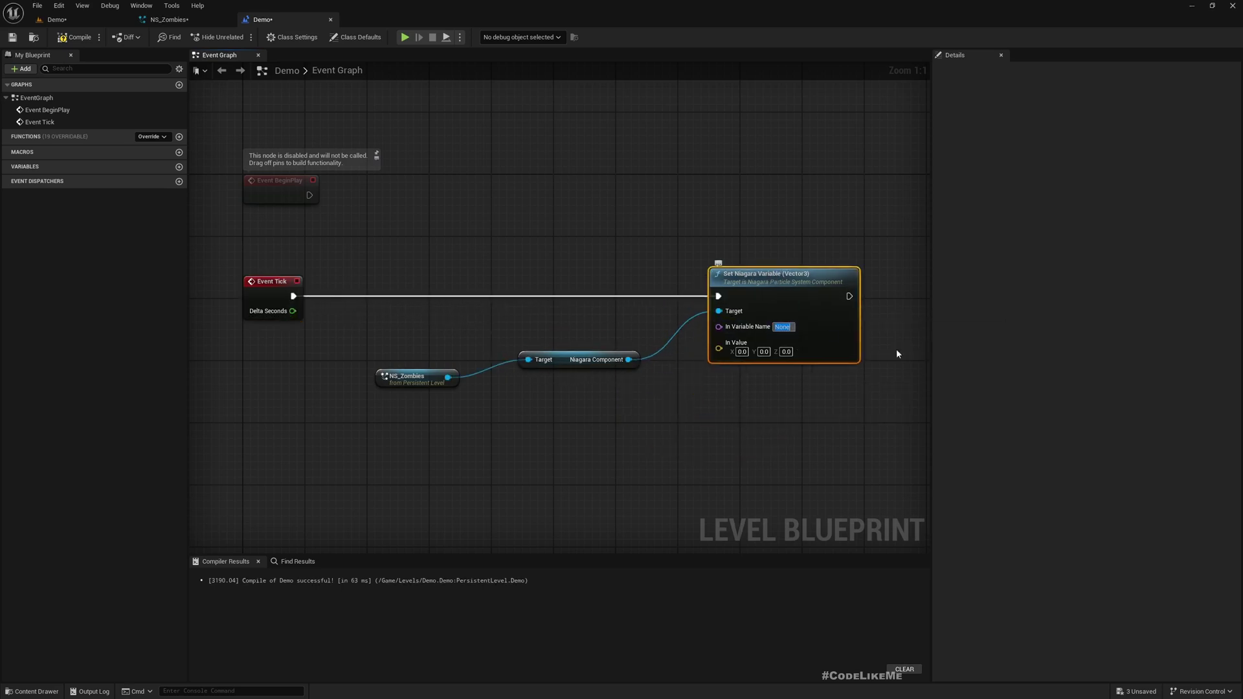
- Copy the TargetLocation user parameter's name from NS_Zombies into the Set Niagara Variable node's In Variable Name
left_click(166, 18)
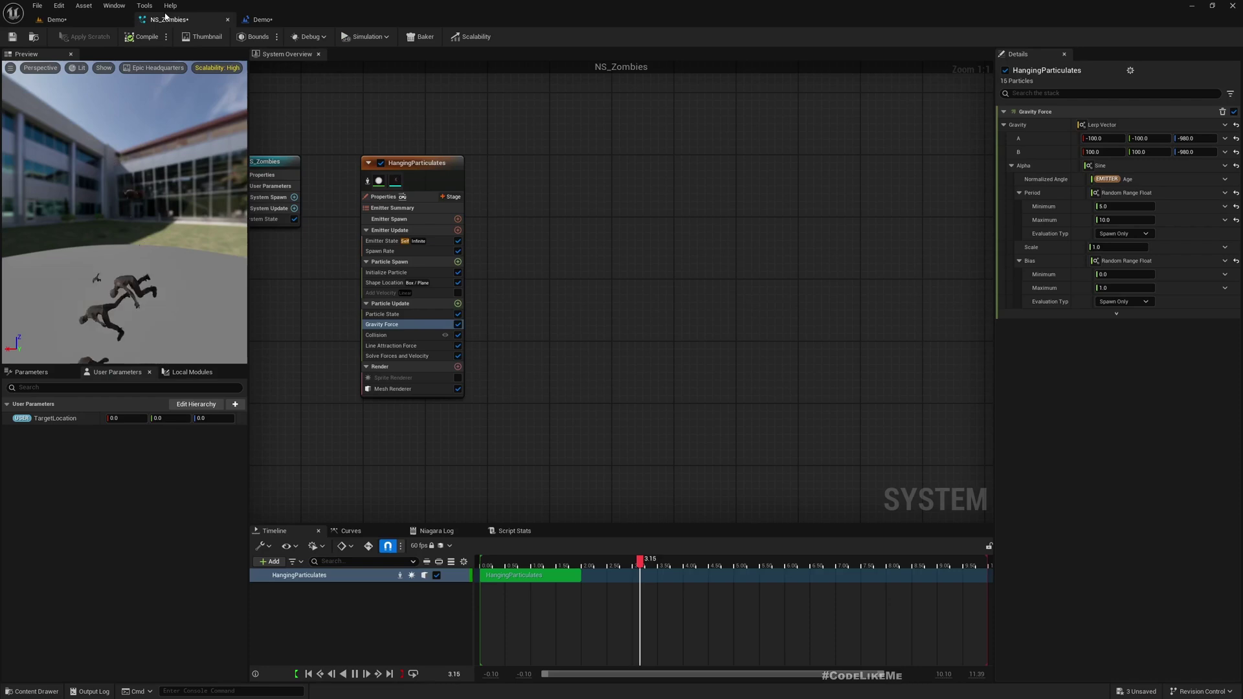
right_click(51, 421)
left_click(79, 485)
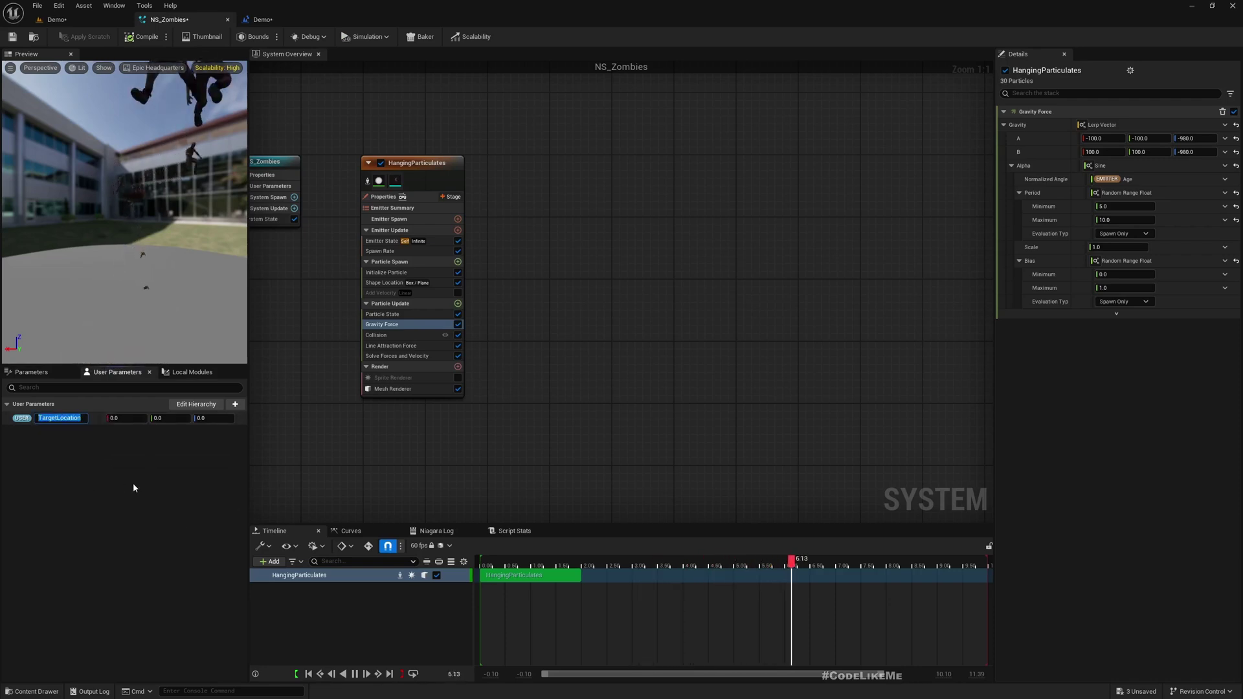
left_click(275, 20)
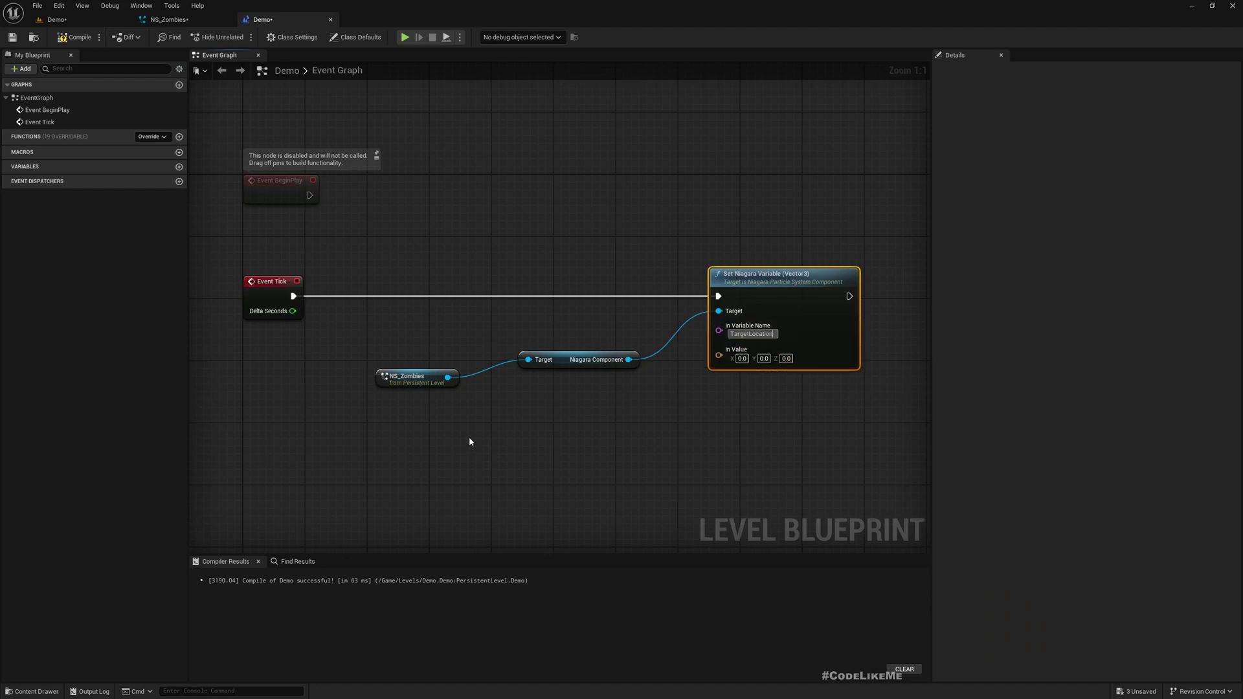
- Add a Get Player Character node to the Event Graph beneath the NS_Zombies reference
right_click(435, 434)
type("get p")
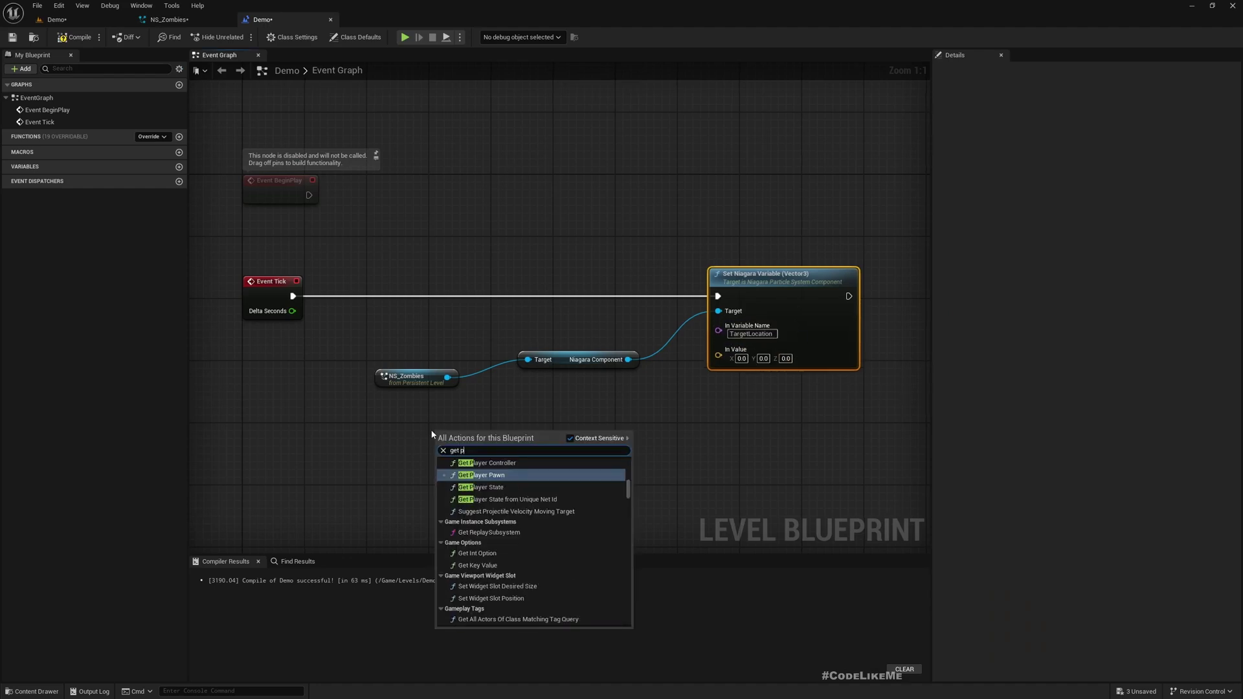
type("layer ;")
key("BackSpace")
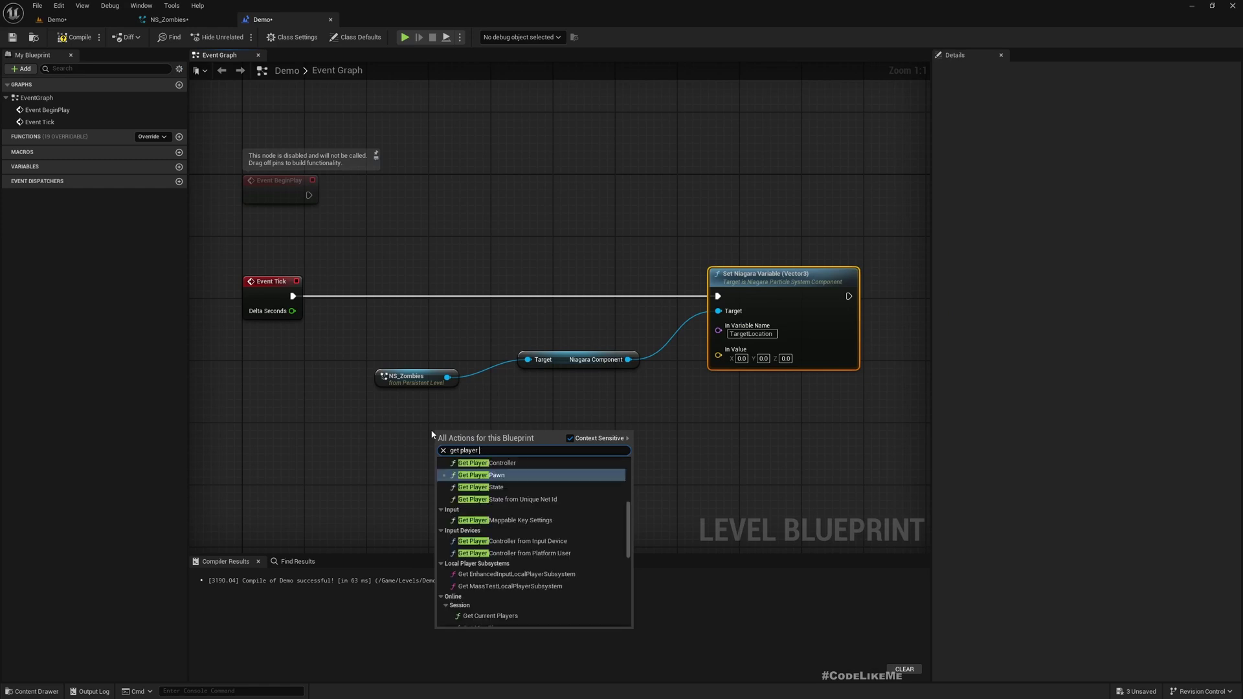
type("chara")
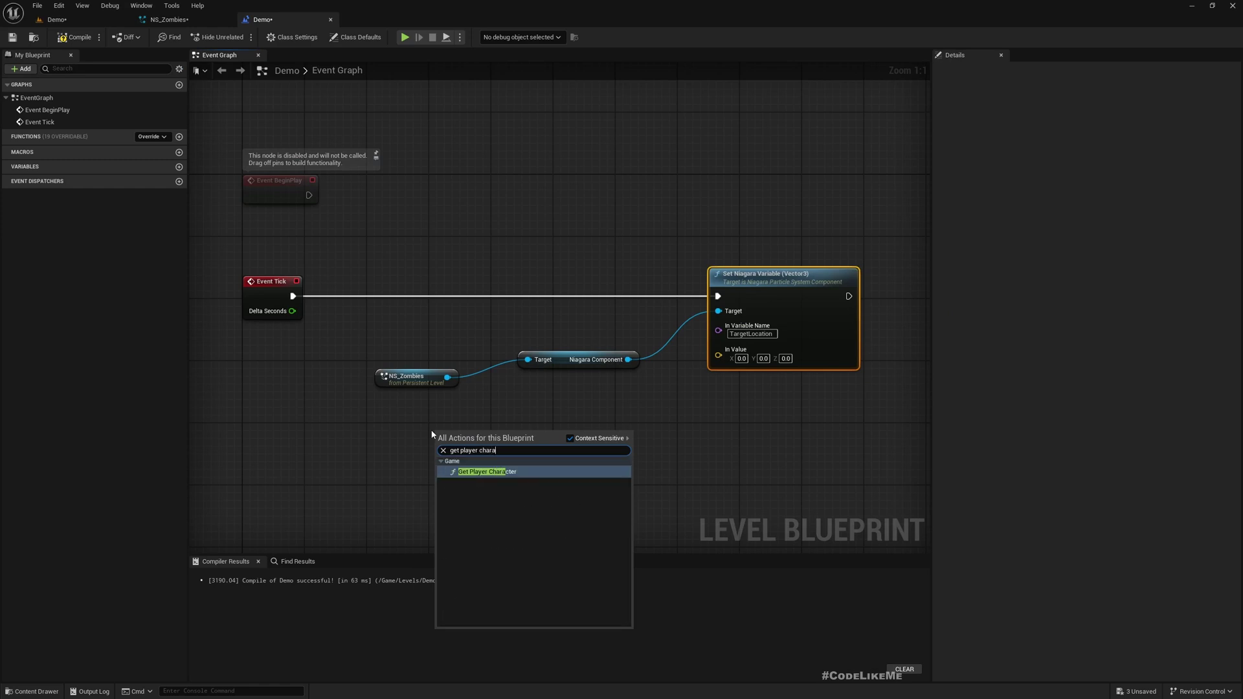
key("Return")
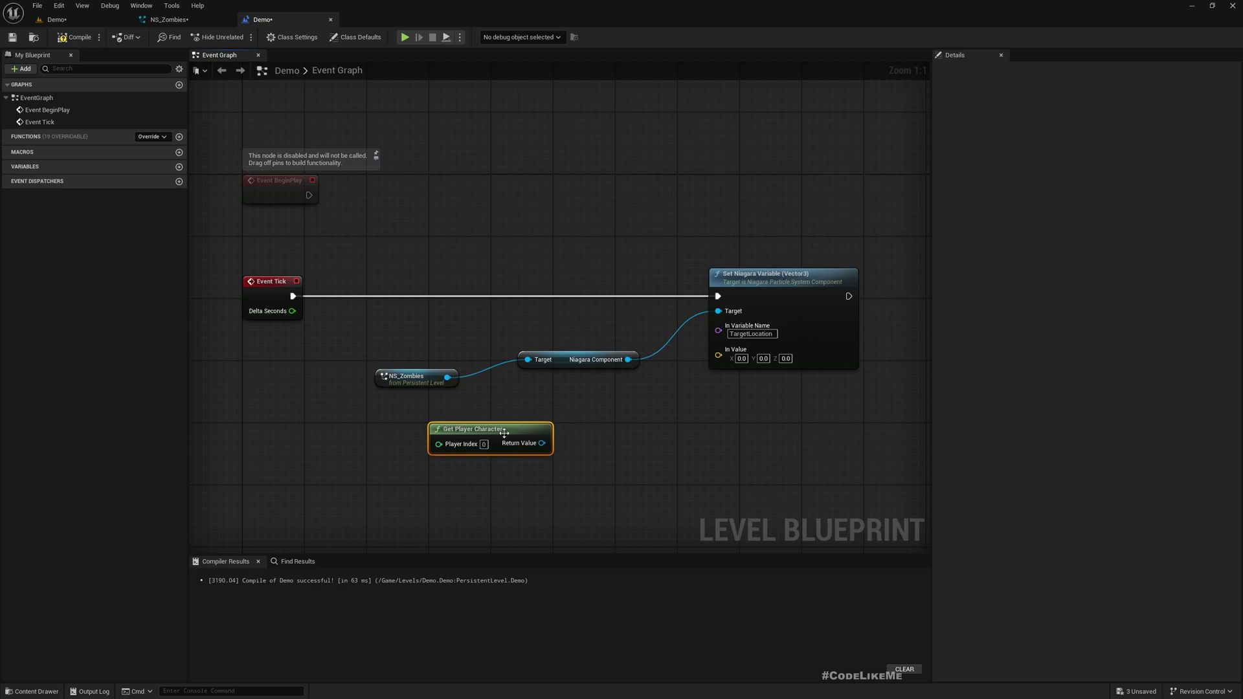
- Add Get Actor Location from the player character and connect its return value to the Set Niagara Variable node's In Value
left_click_drag(472, 443, 524, 446)
type("get actor loc")
key("Return")
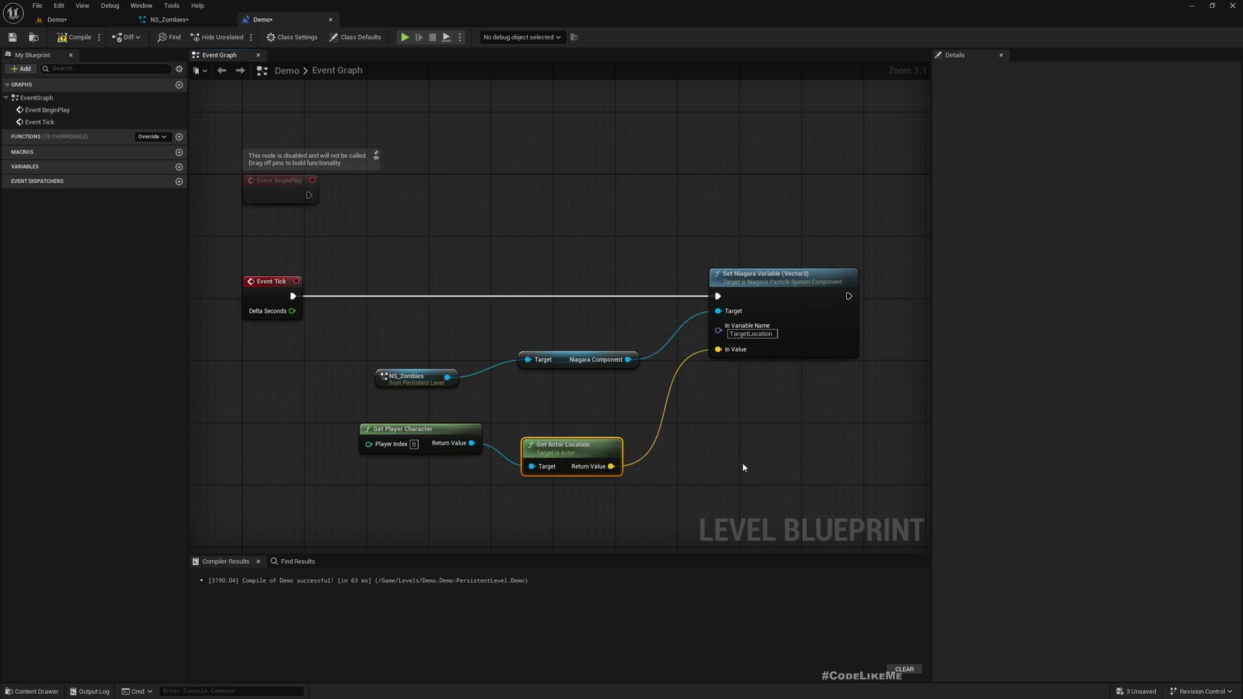
- Play the Demo level full screen and run the character to examine whether the zombies follow it
left_click(57, 19)
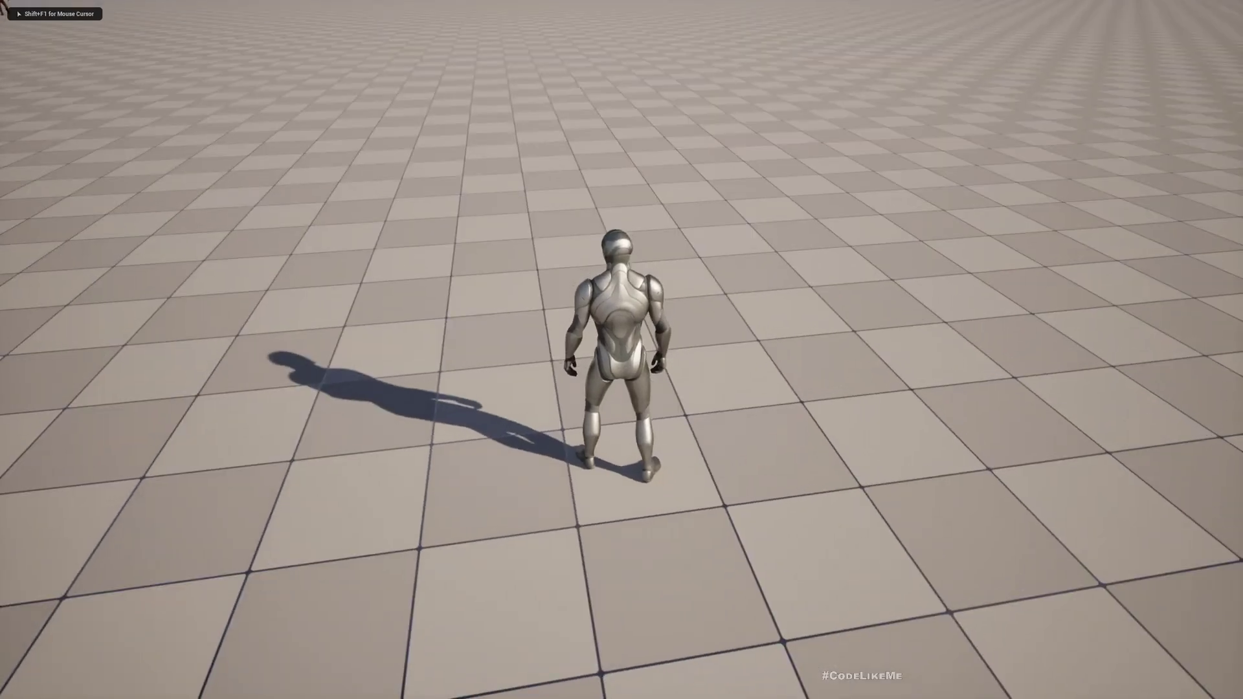
key("w")
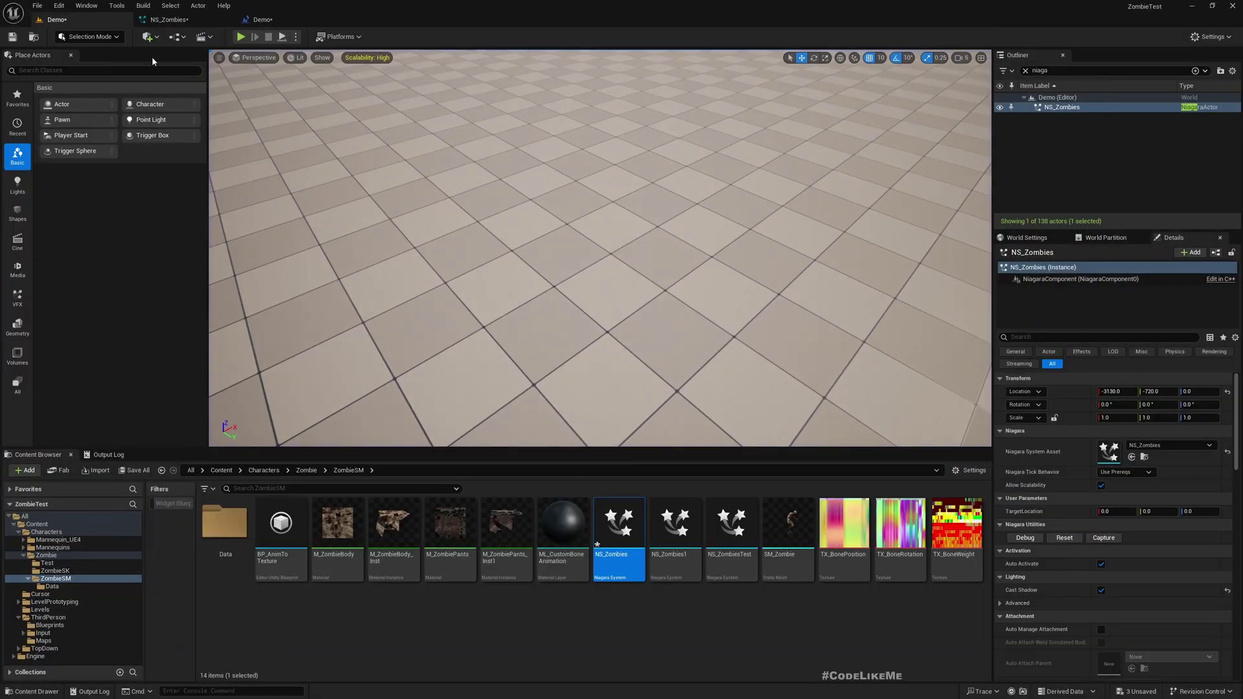
- Set the Speed Limit in NS_Zombies' Solve Forces and Velocity module to a Random Range Float from 300 to 500
left_click(167, 20)
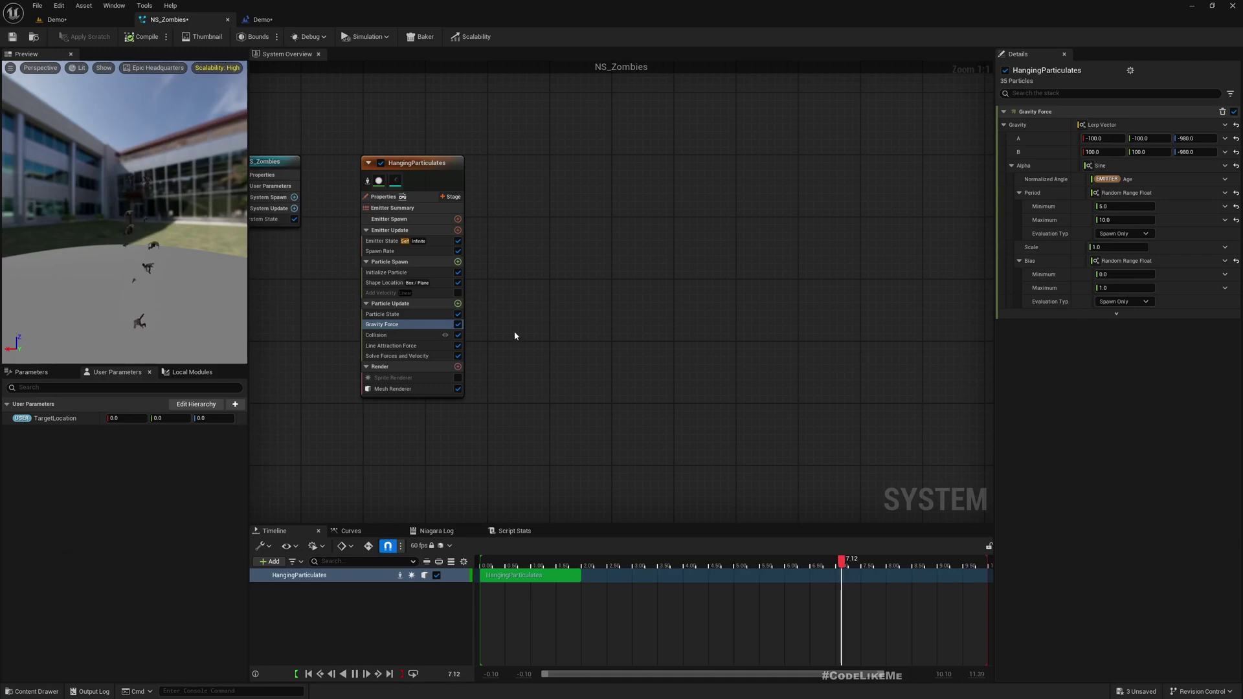
left_click(396, 356)
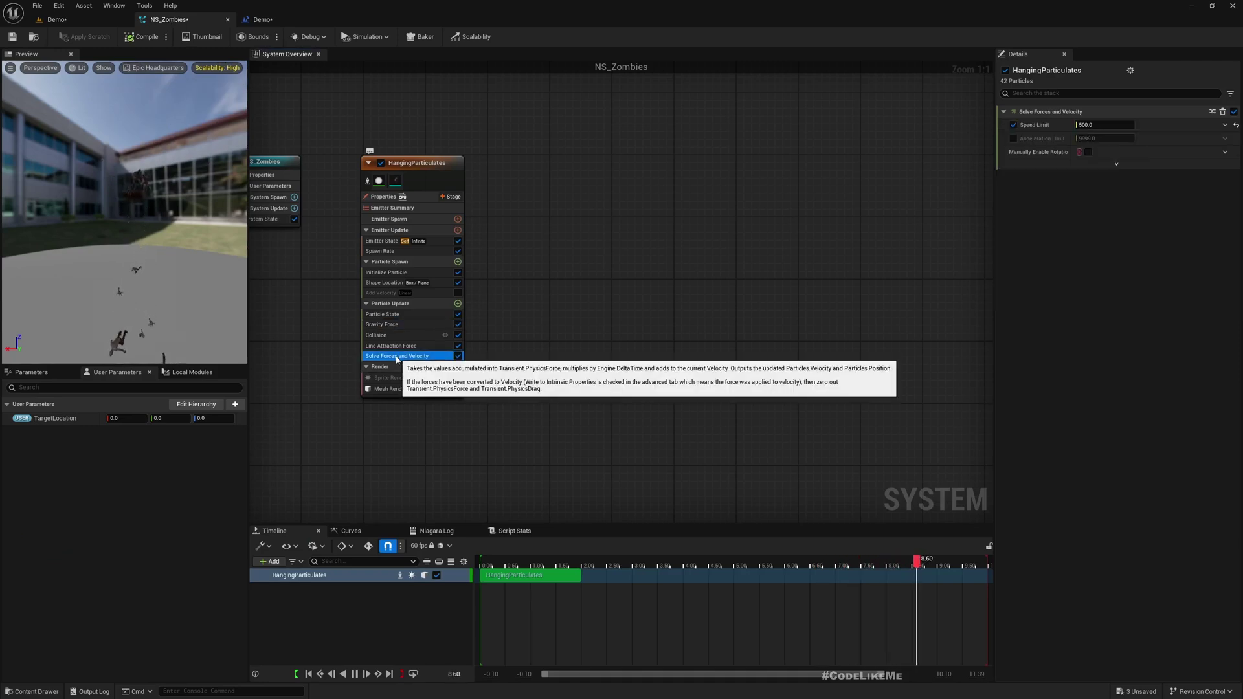
left_click(1226, 125)
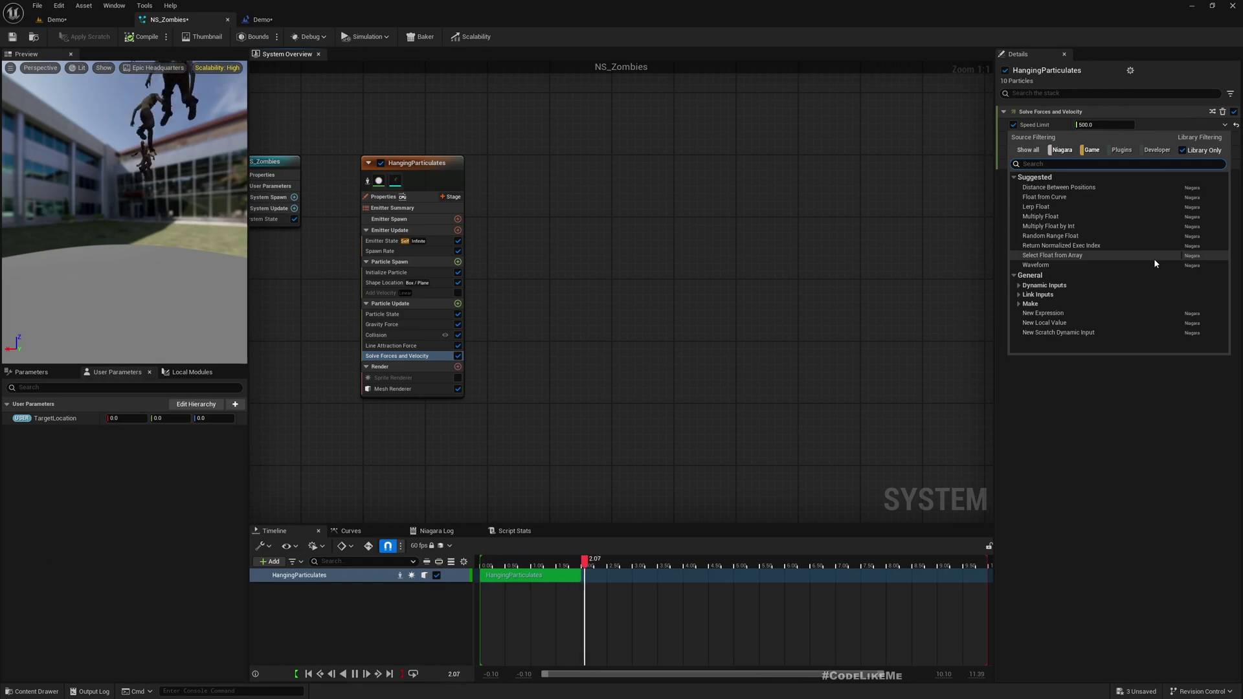
type("random")
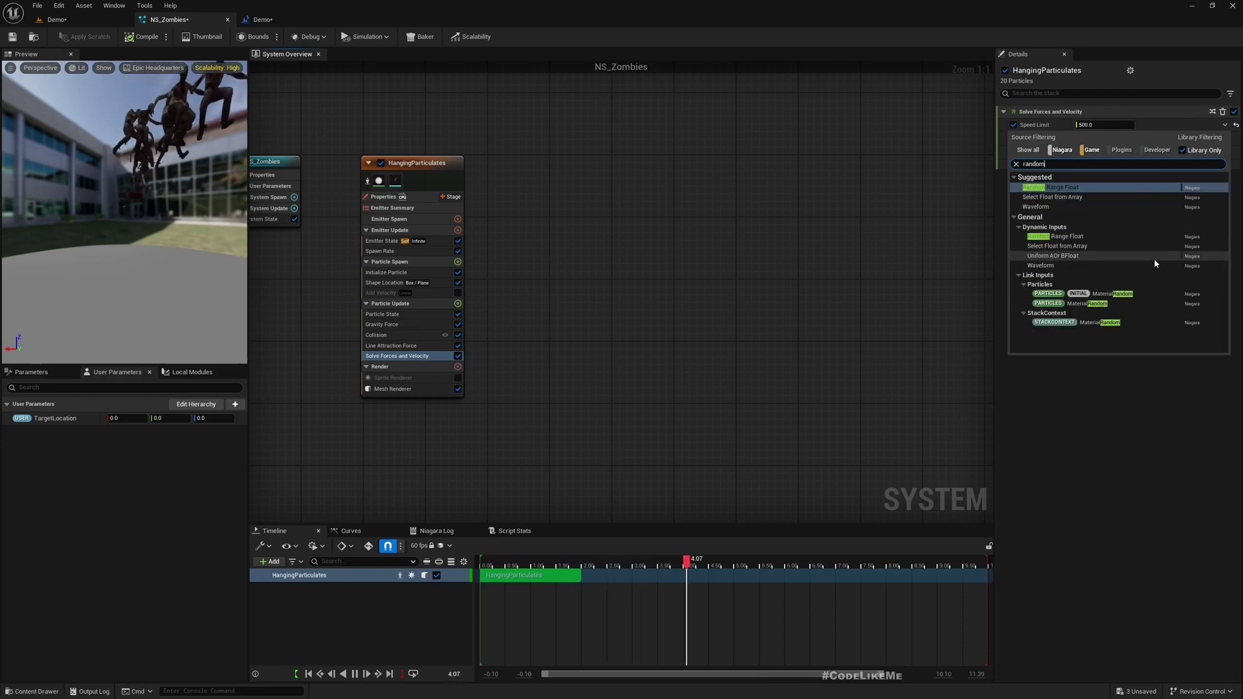
left_click(1076, 188)
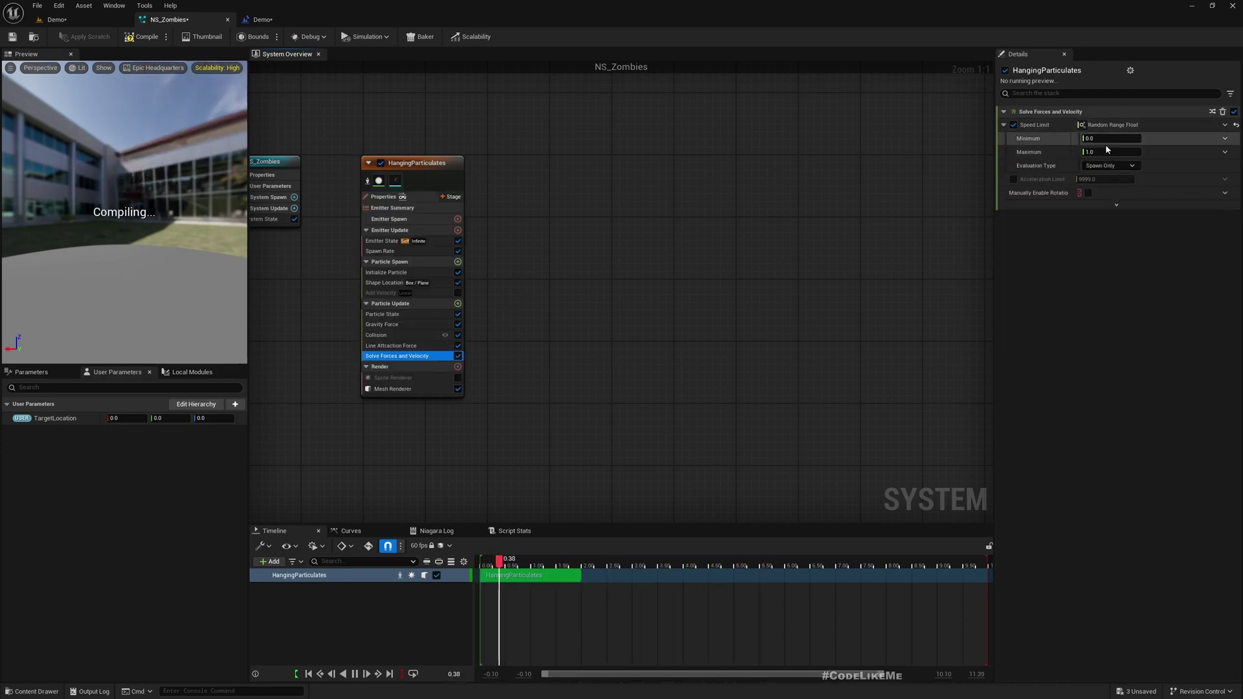
left_click(1115, 138)
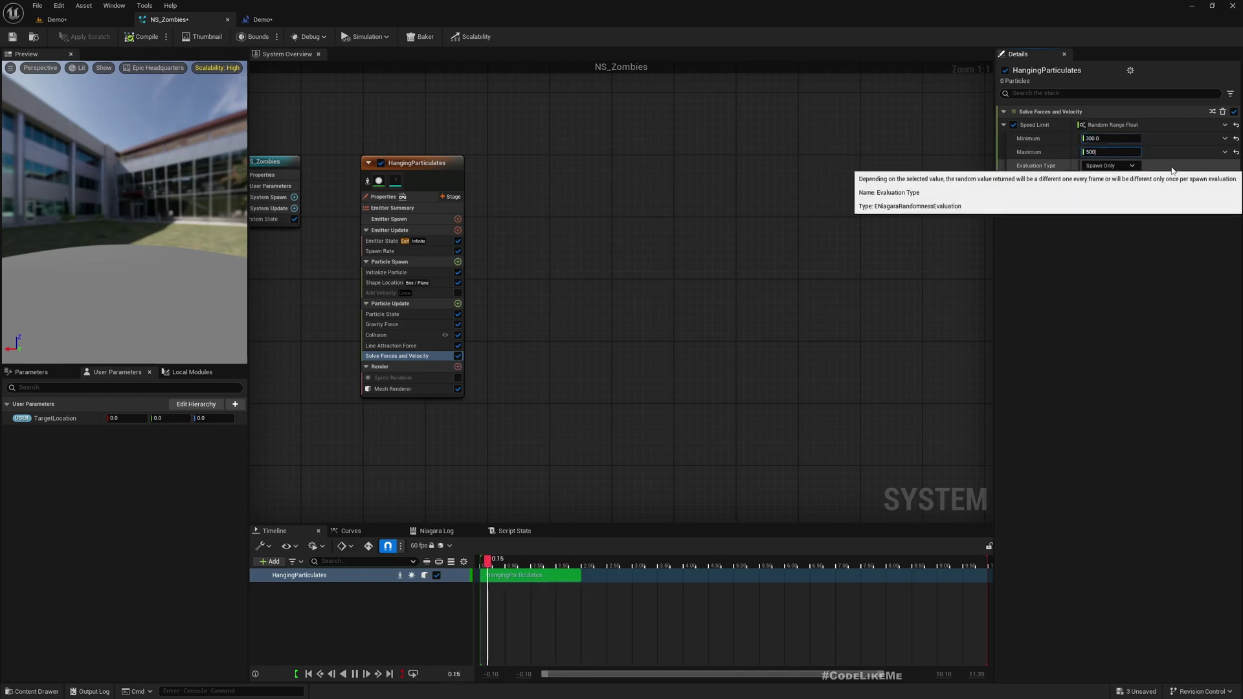
- Play the Demo level full screen and run the character around to check the zombies' varied chasing speeds
left_click(57, 20)
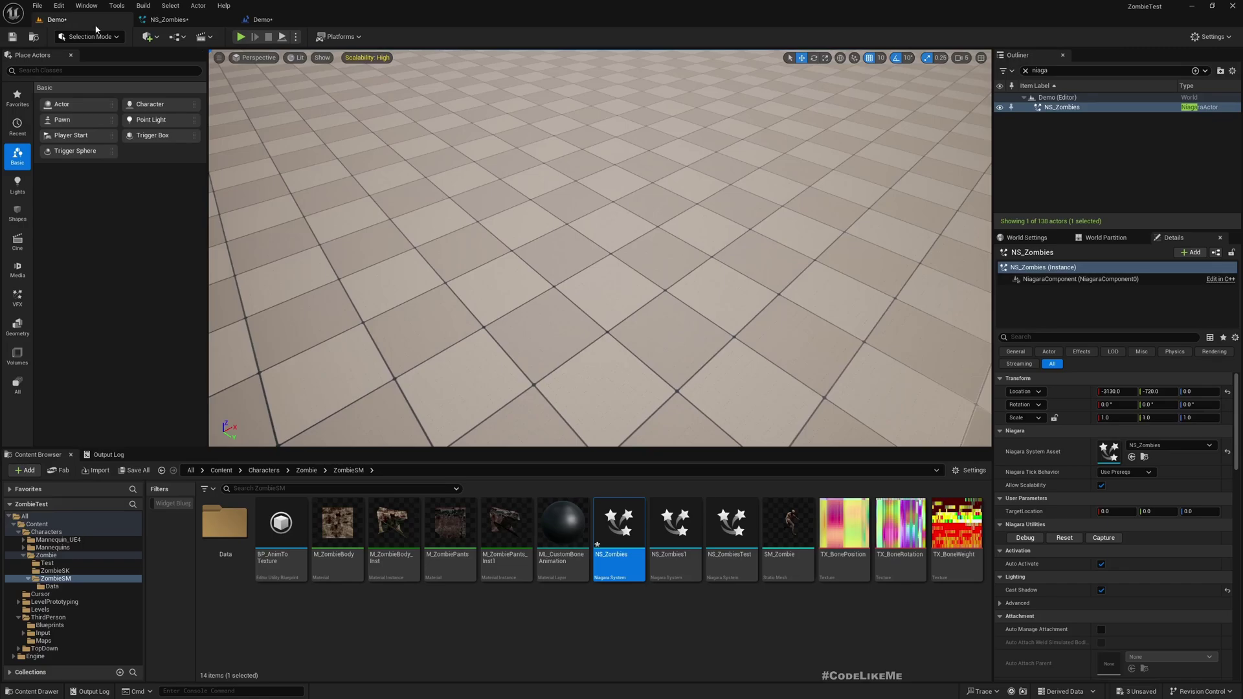
key("F11")
key("alt+p")
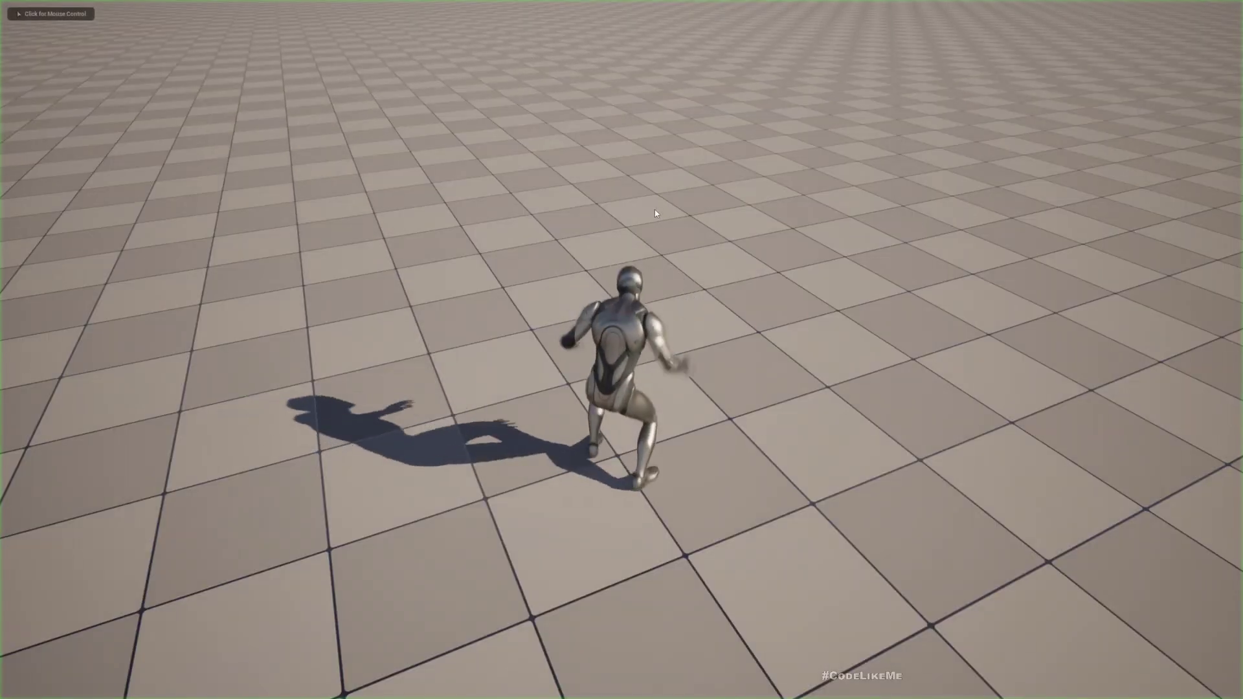
key("w")
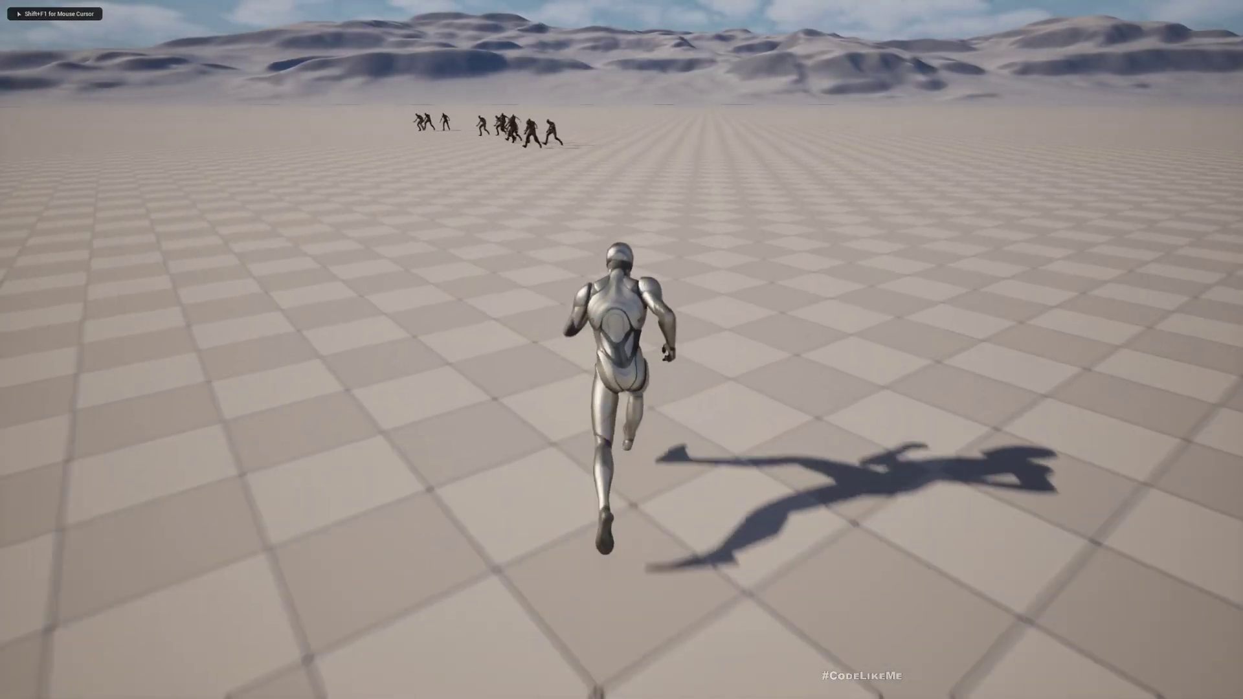
key("d")
key("a")
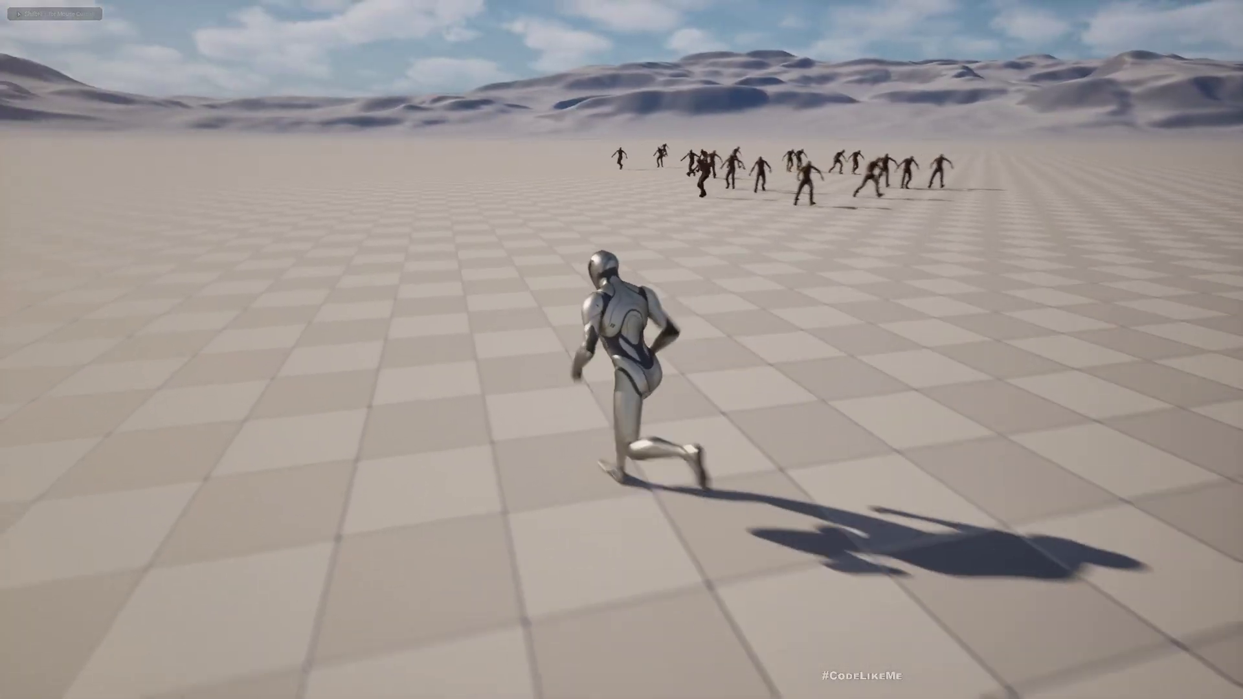
key("s")
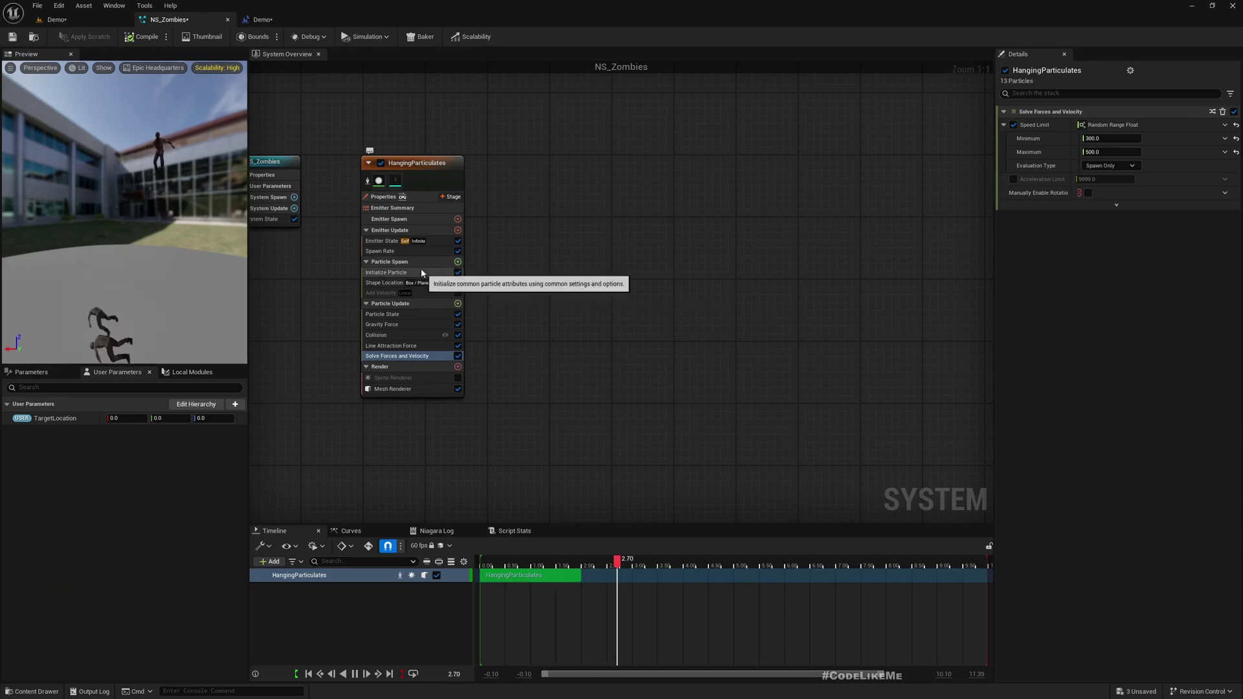
- In Initialize Particle, set Mesh Scale Mode to Uniform with a Random Range Float scale from 0.9 to 1.5
left_click(421, 273)
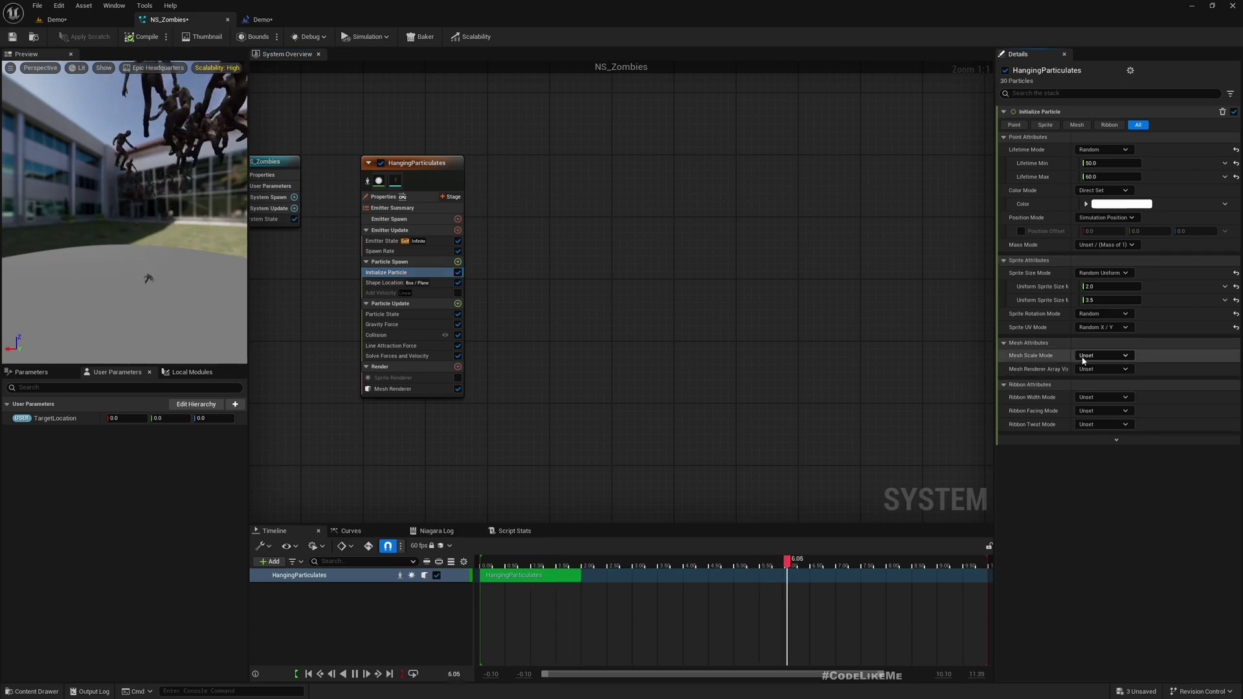
left_click(1086, 358)
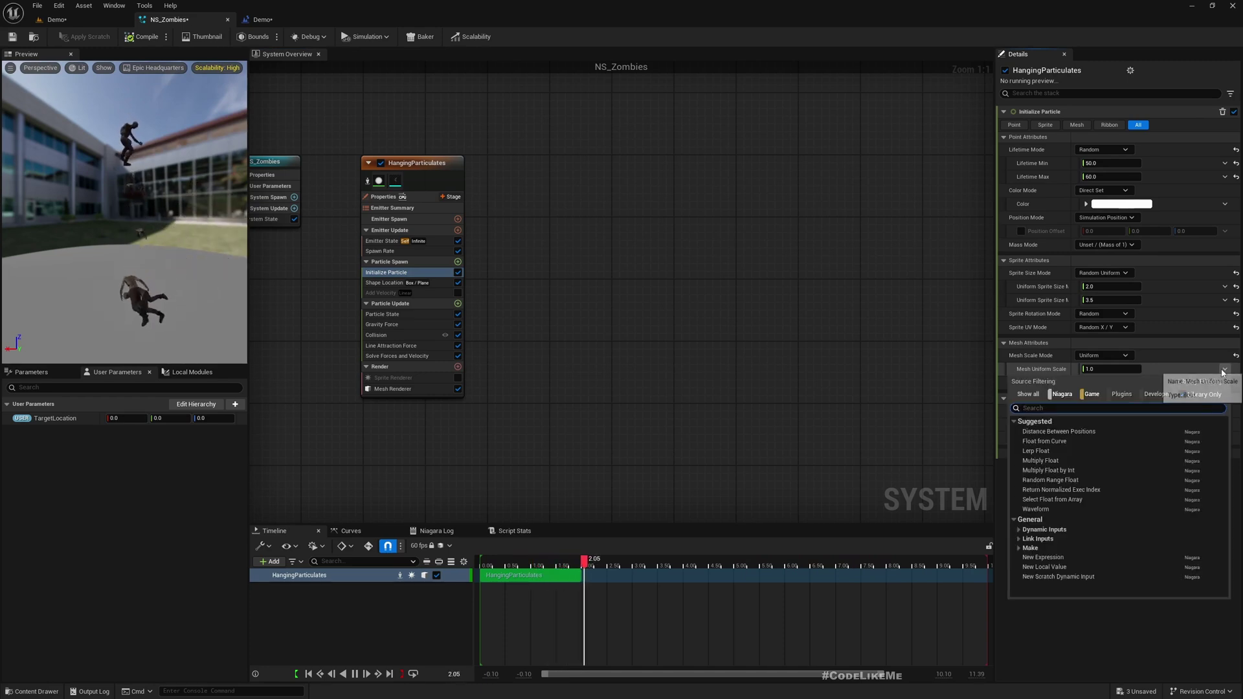
type("random")
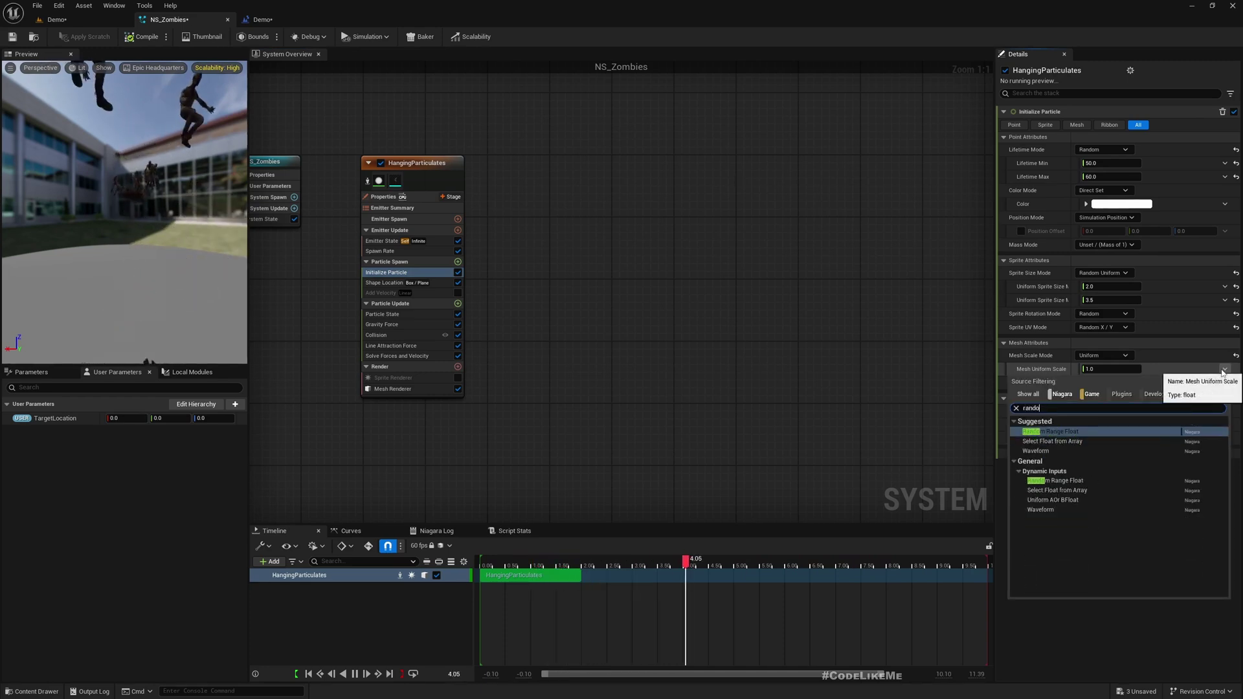
left_click(1093, 430)
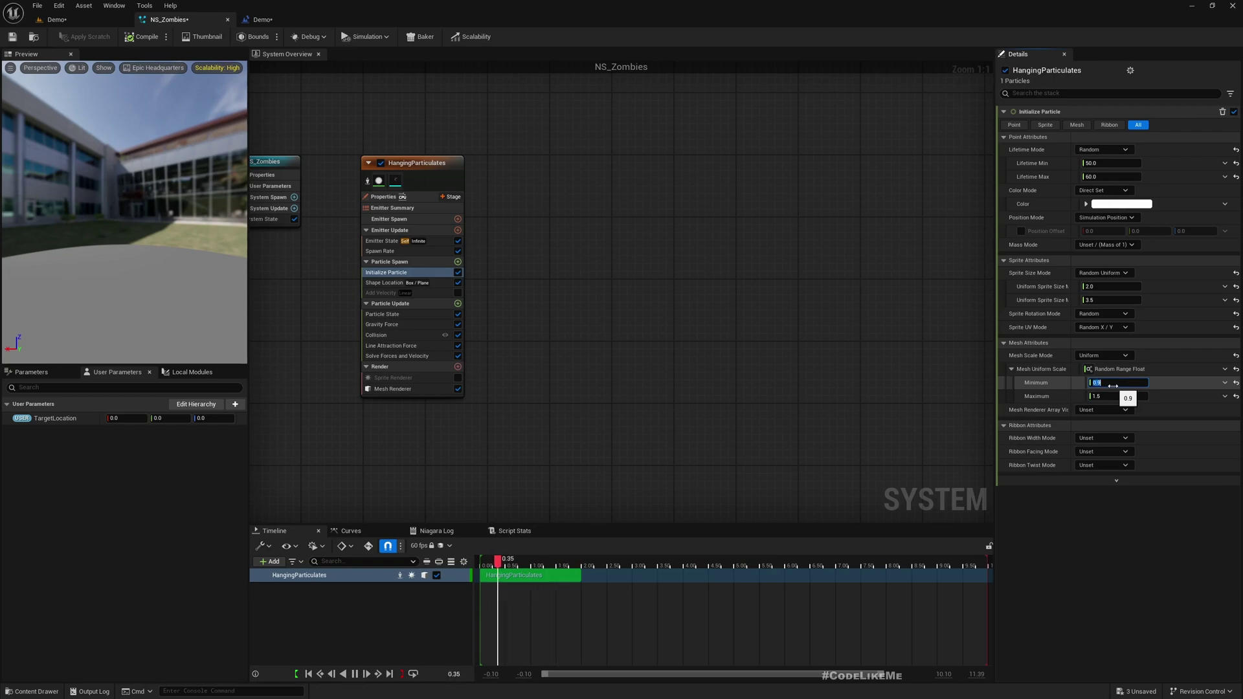
- Play the Demo level from a different view and run the character near the horde to check the zombies' varied sizes
left_click(79, 20)
right_click_drag(504, 196, 480, 167)
key("F11")
key("alt+p")
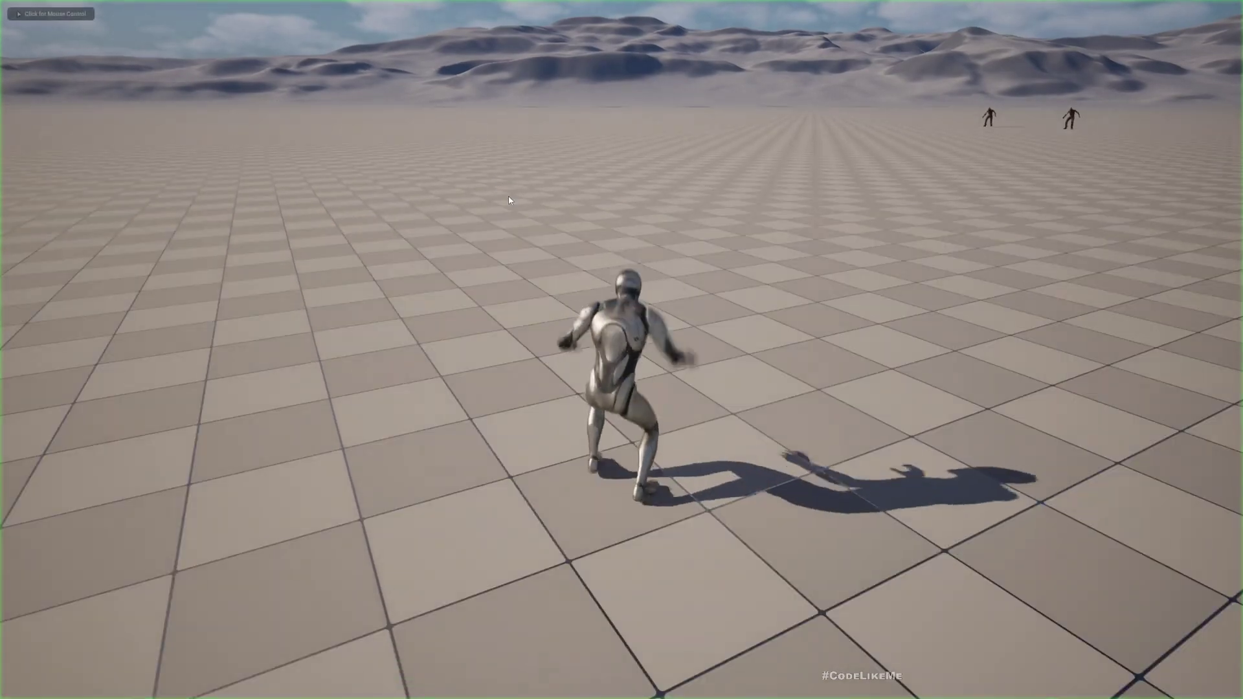
left_click(505, 196)
key("w")
key("a")
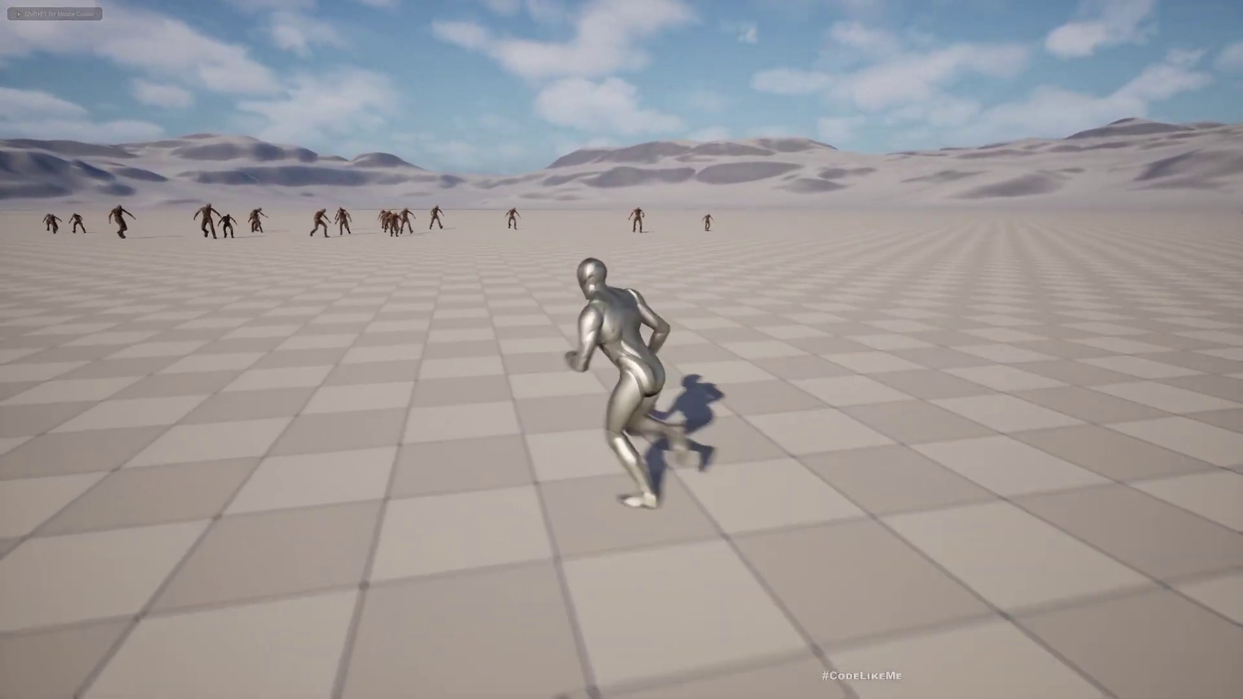
- Run the character back and forth in front of the approaching horde to examine how the differently sized zombies chase it
key("a")
key("w")
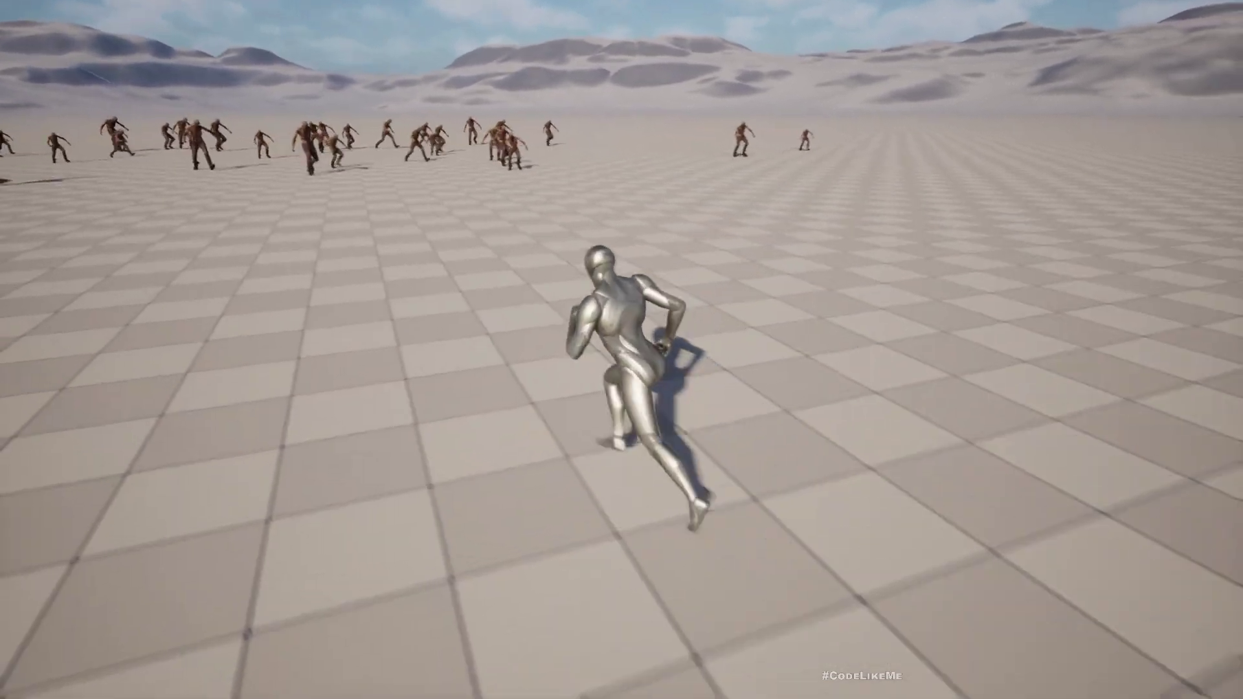
key("s")
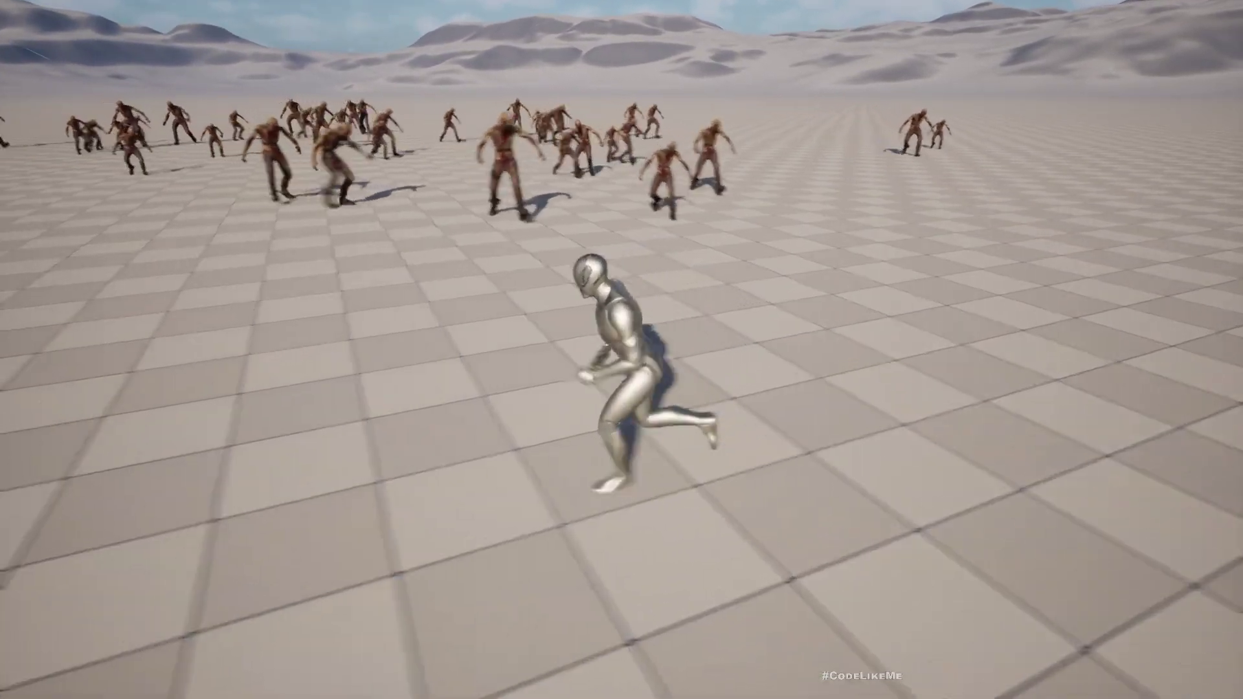
key("a")
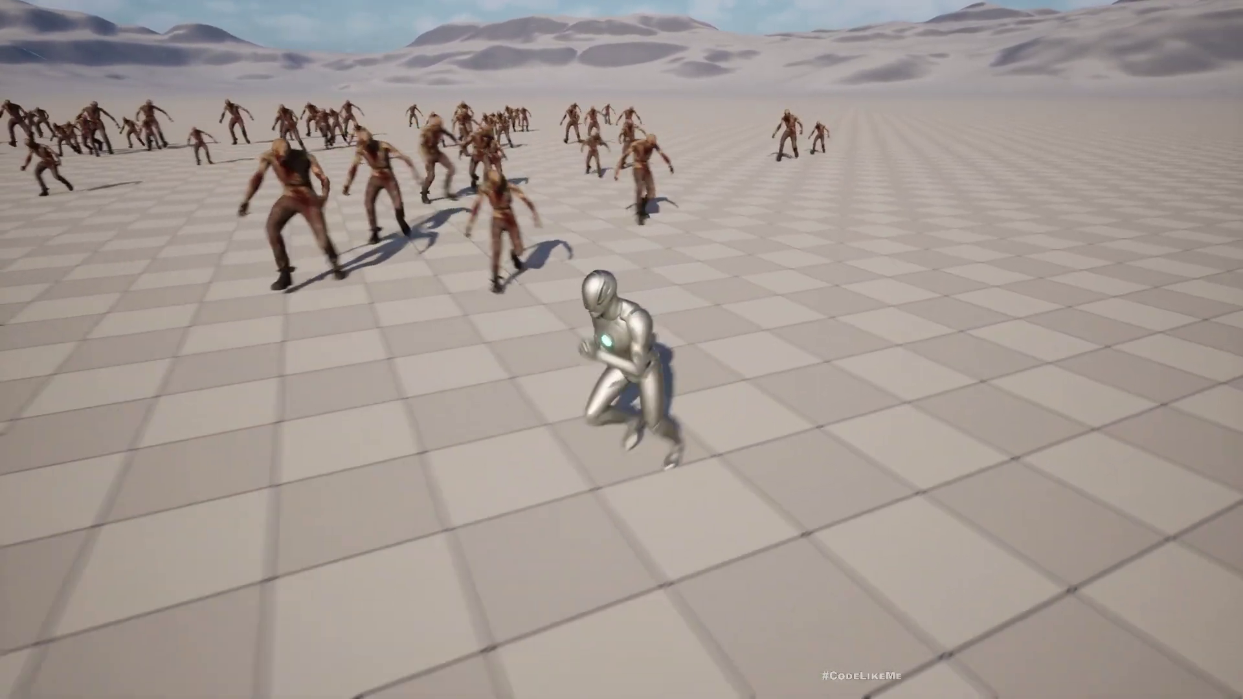
key("s")
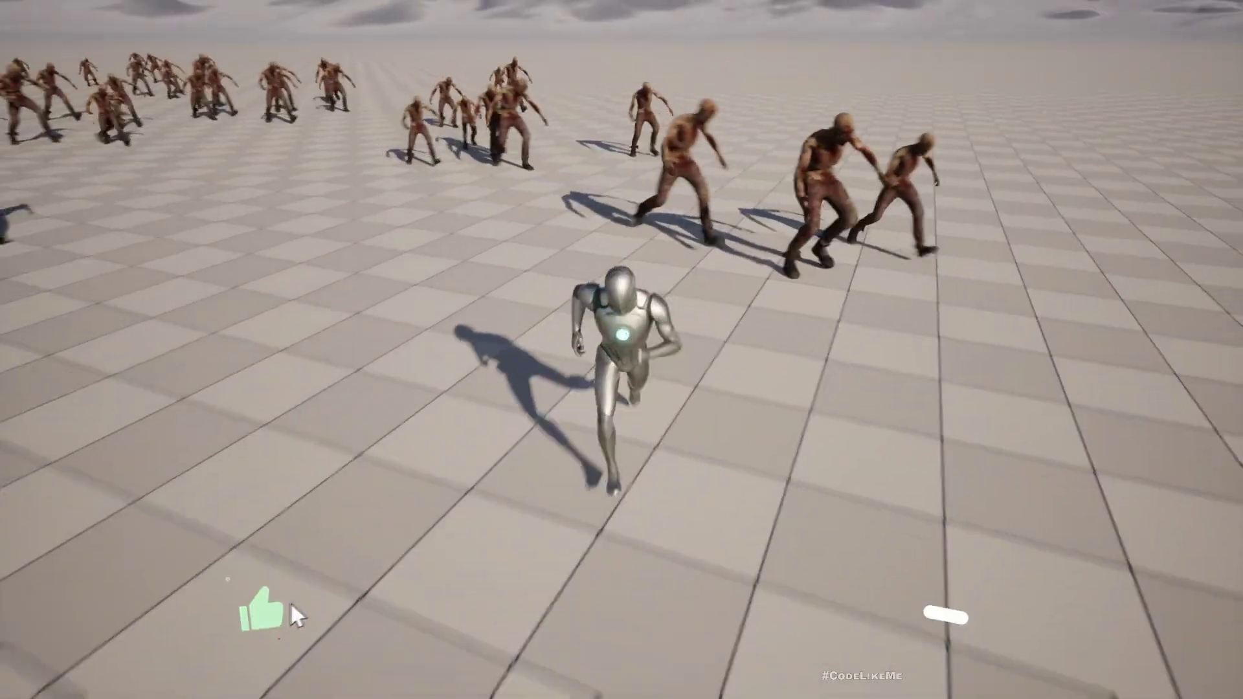
key("a")
key("w")
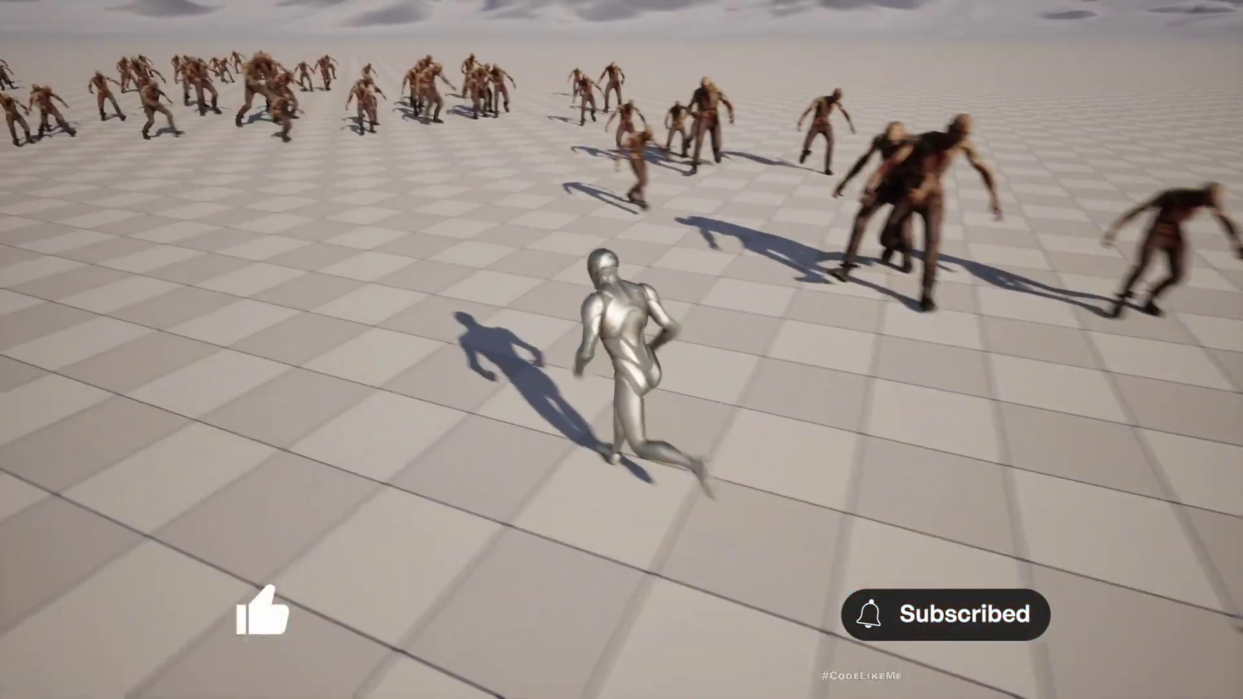
key("d")
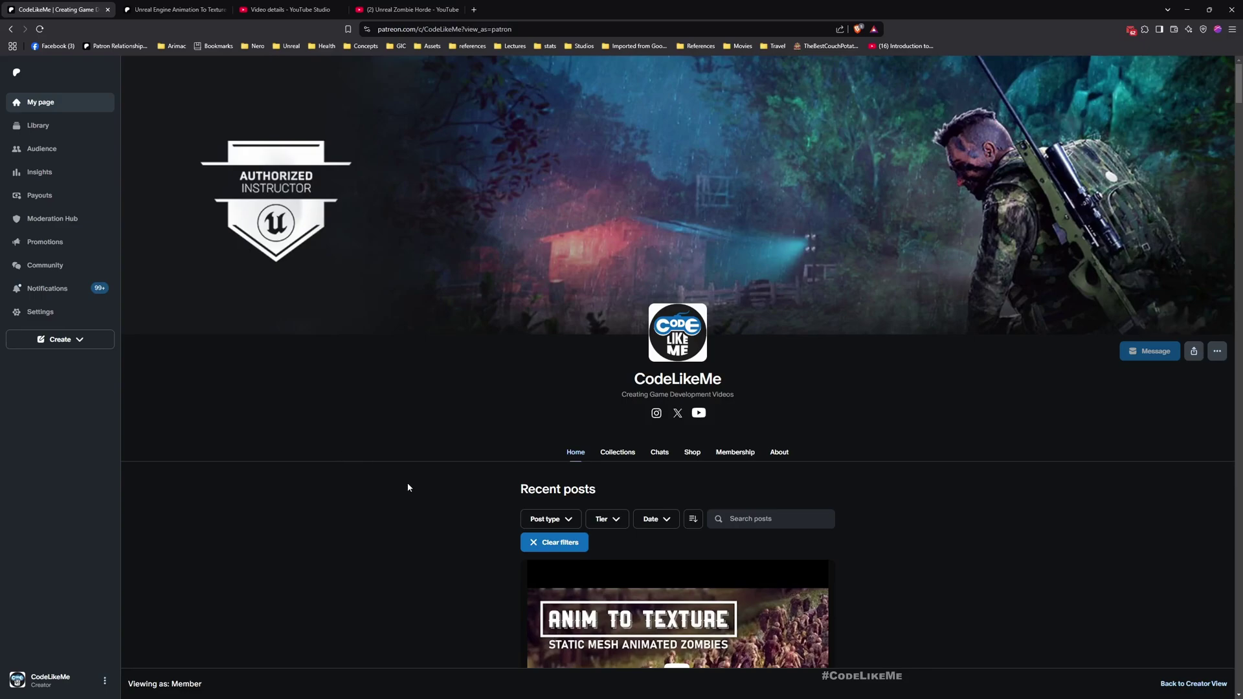
- Browse the recent posts on the CodeLikeMe Patreon page in the web browser to review the tutorials and their project files
scroll(409, 485, "down", 10)
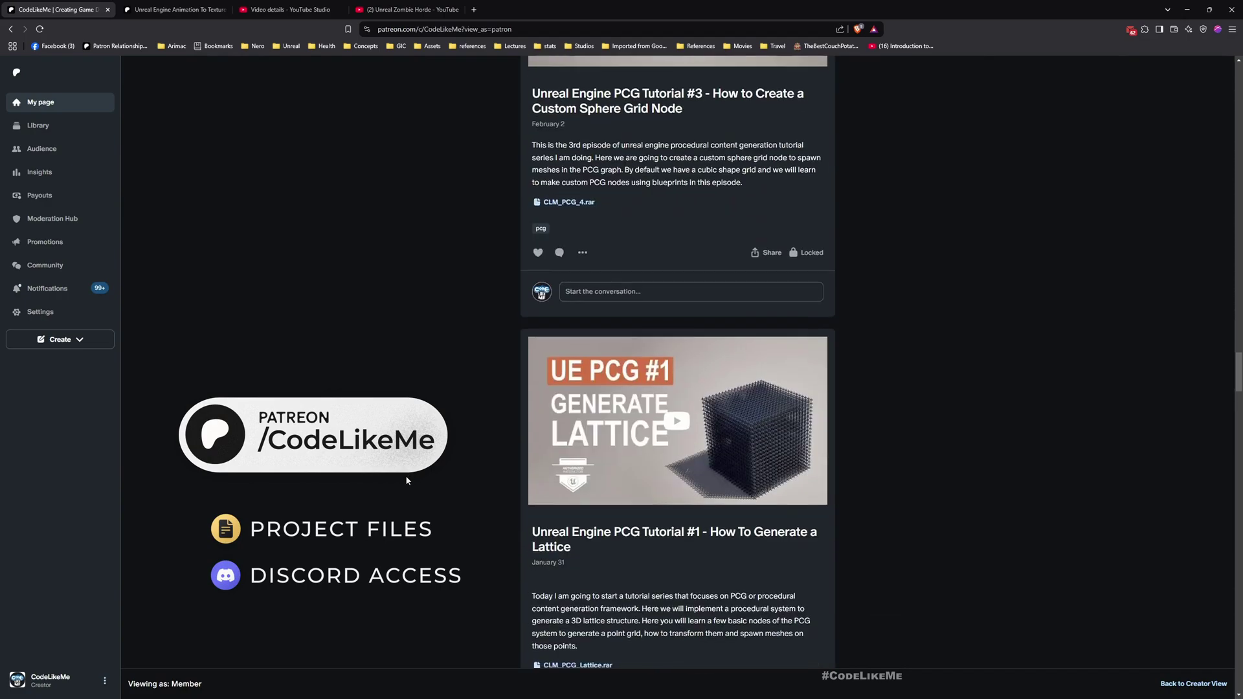
scroll(392, 483, "down", 10)
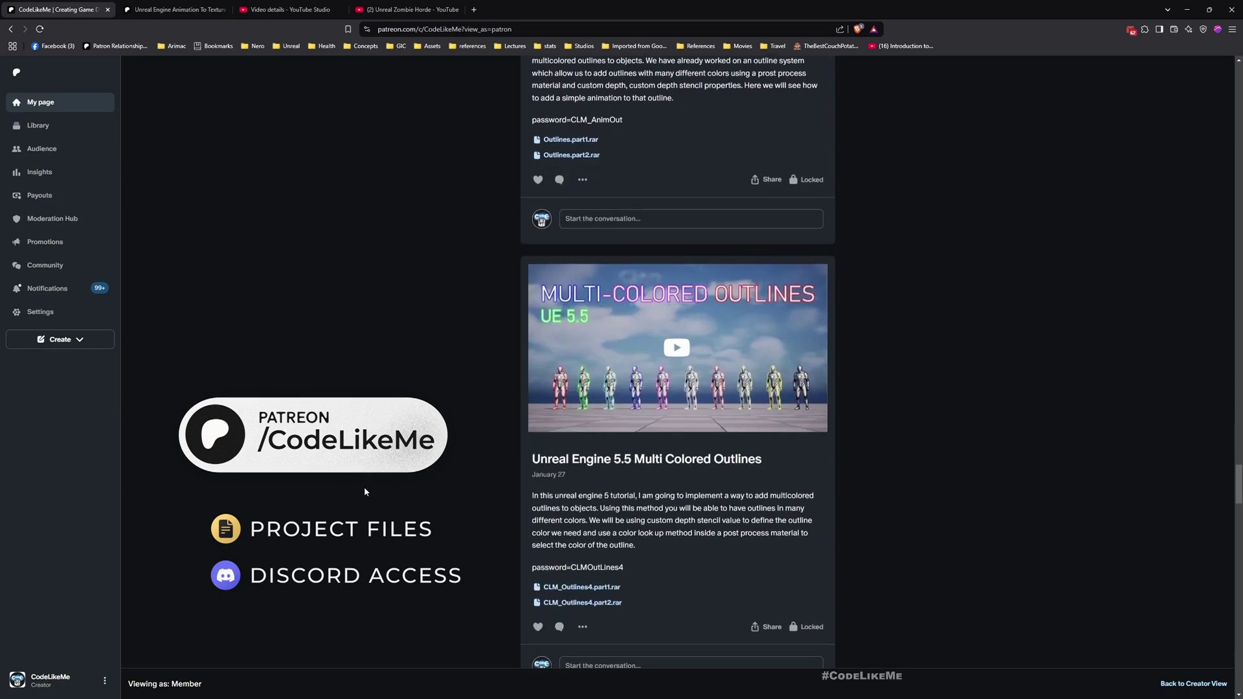
scroll(367, 492, "down", 3)
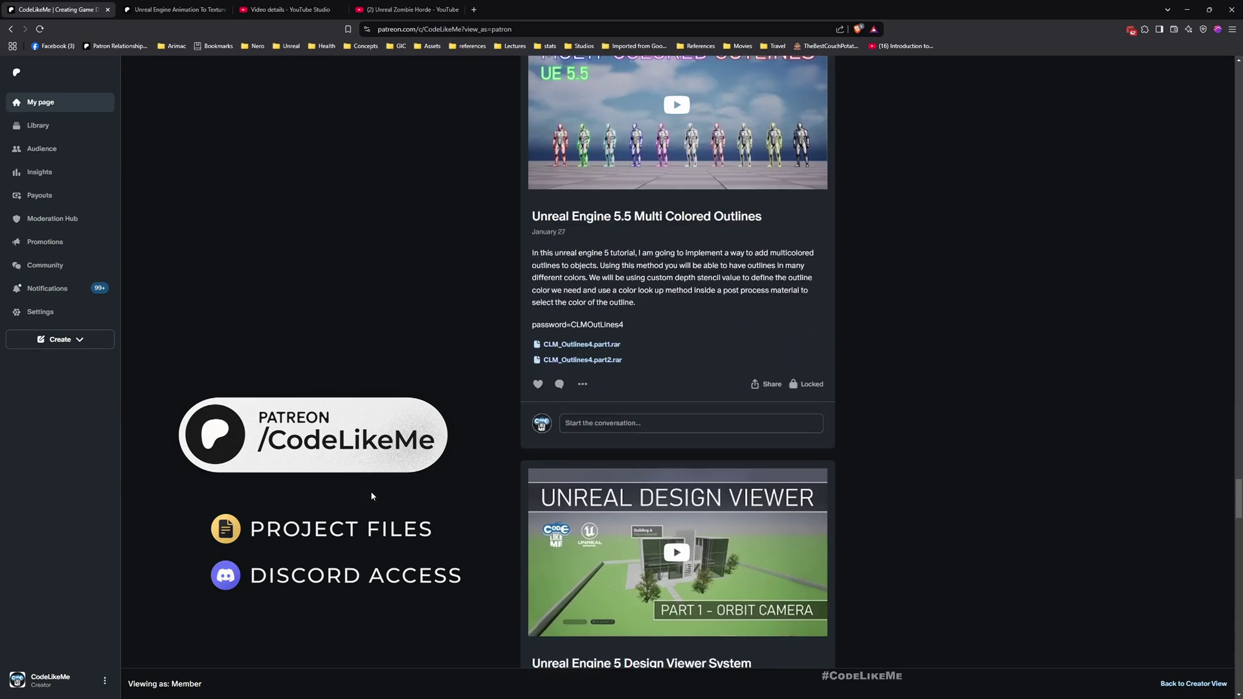
scroll(373, 497, "down", 3)
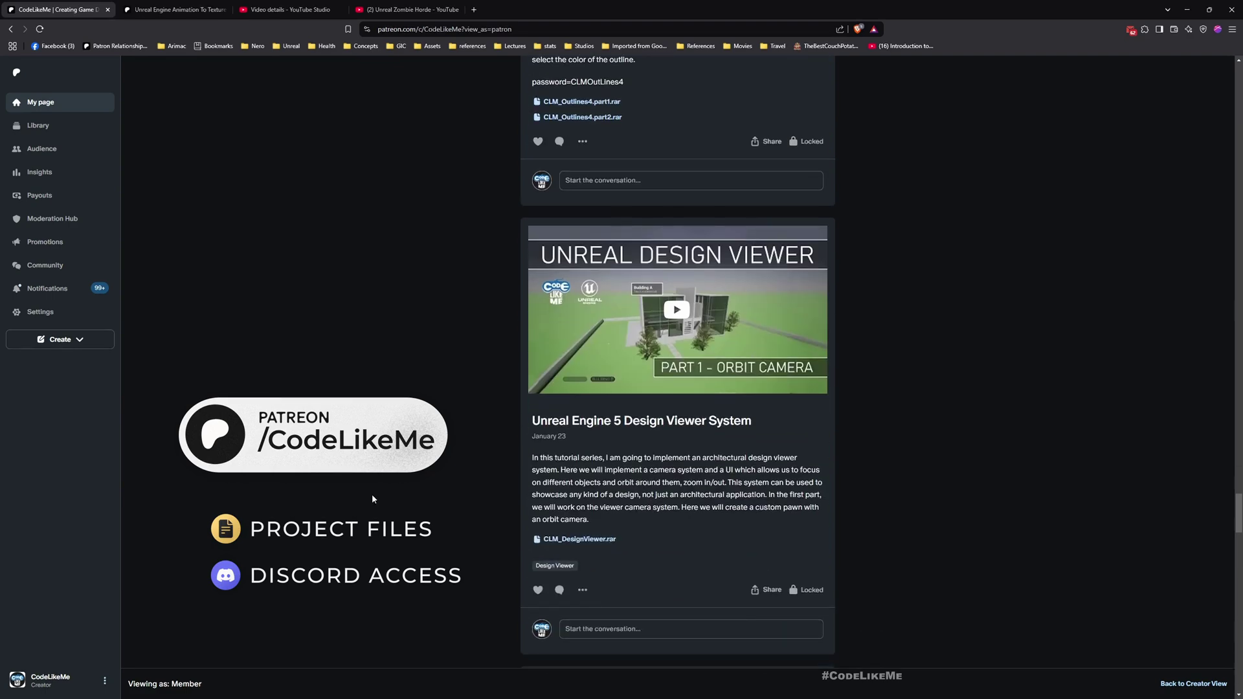
scroll(374, 495, "down", 3)
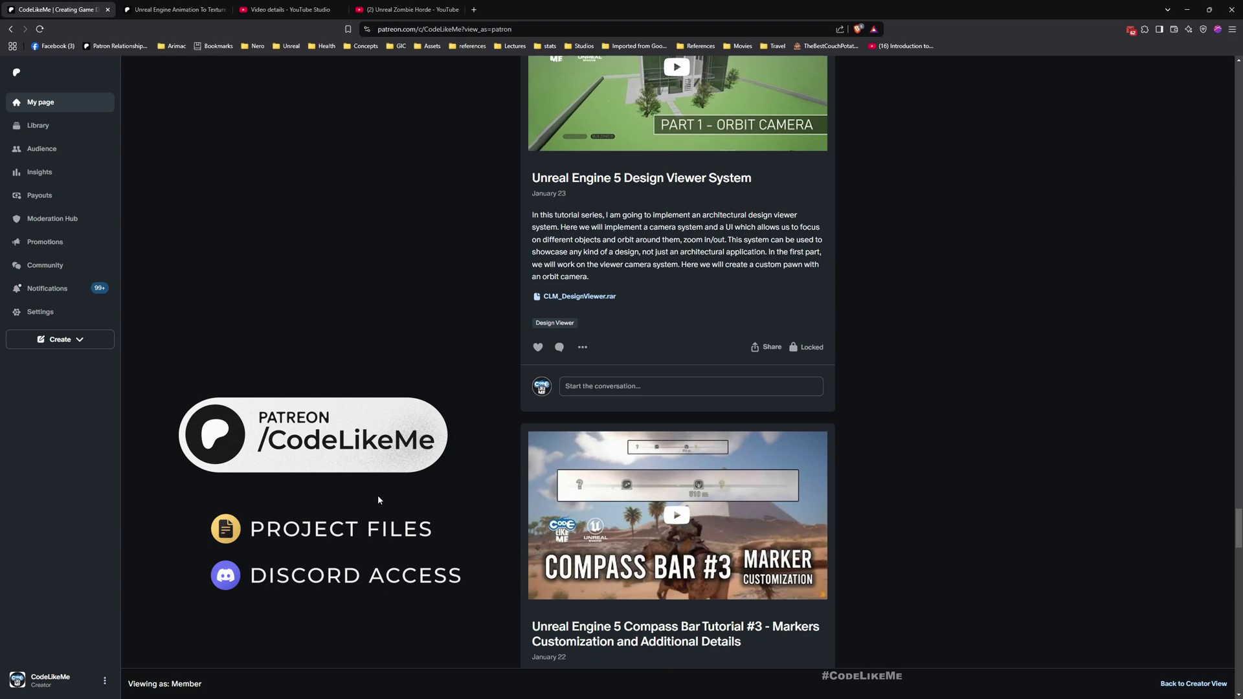
scroll(399, 487, "down", 5)
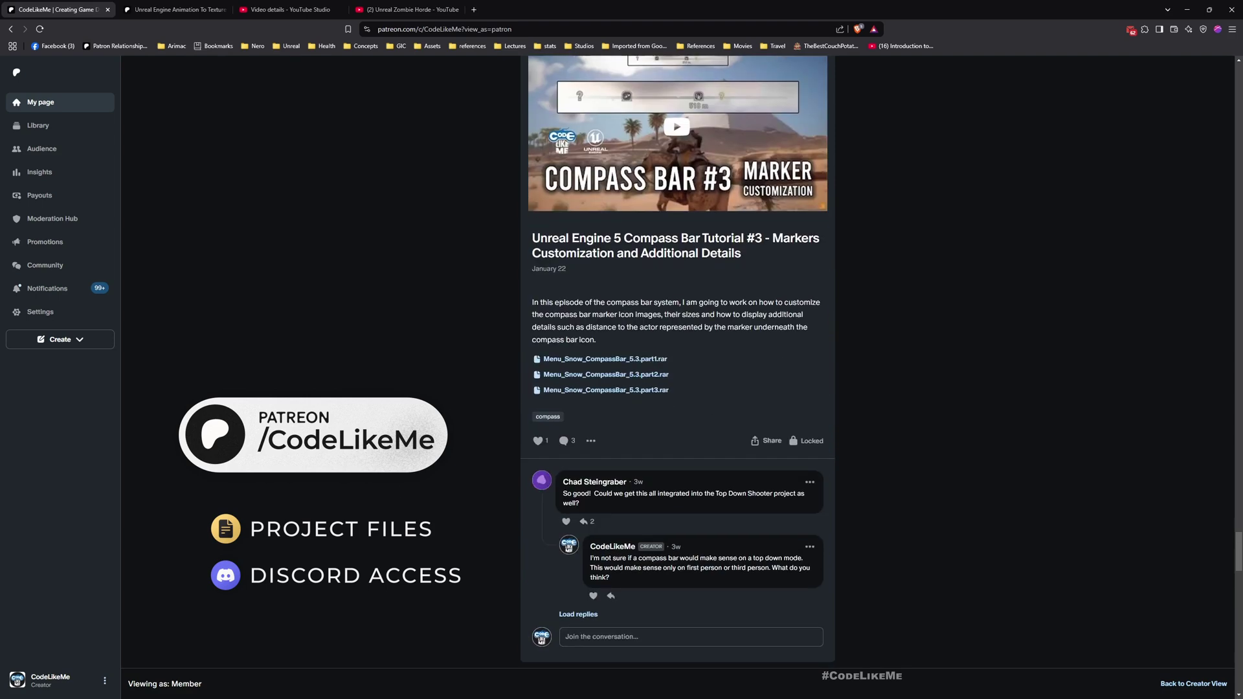
scroll(678, 362, "down", 1)
scroll(678, 361, "down", 3)
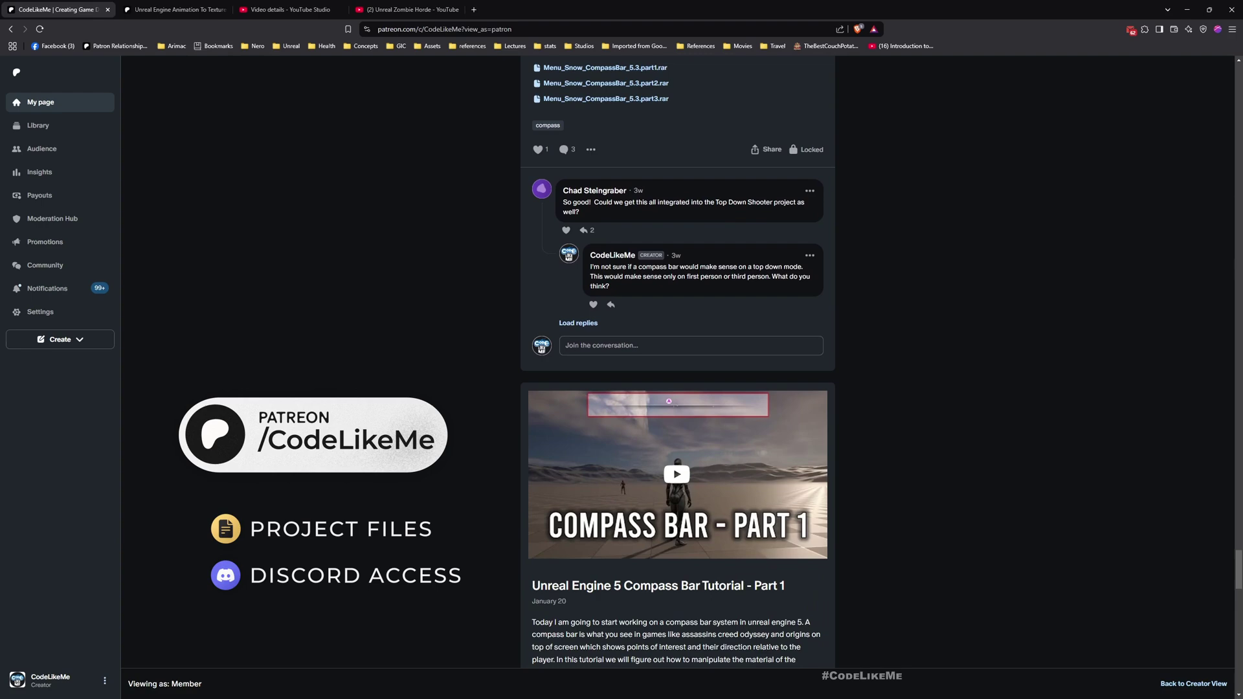
scroll(678, 362, "down", 5)
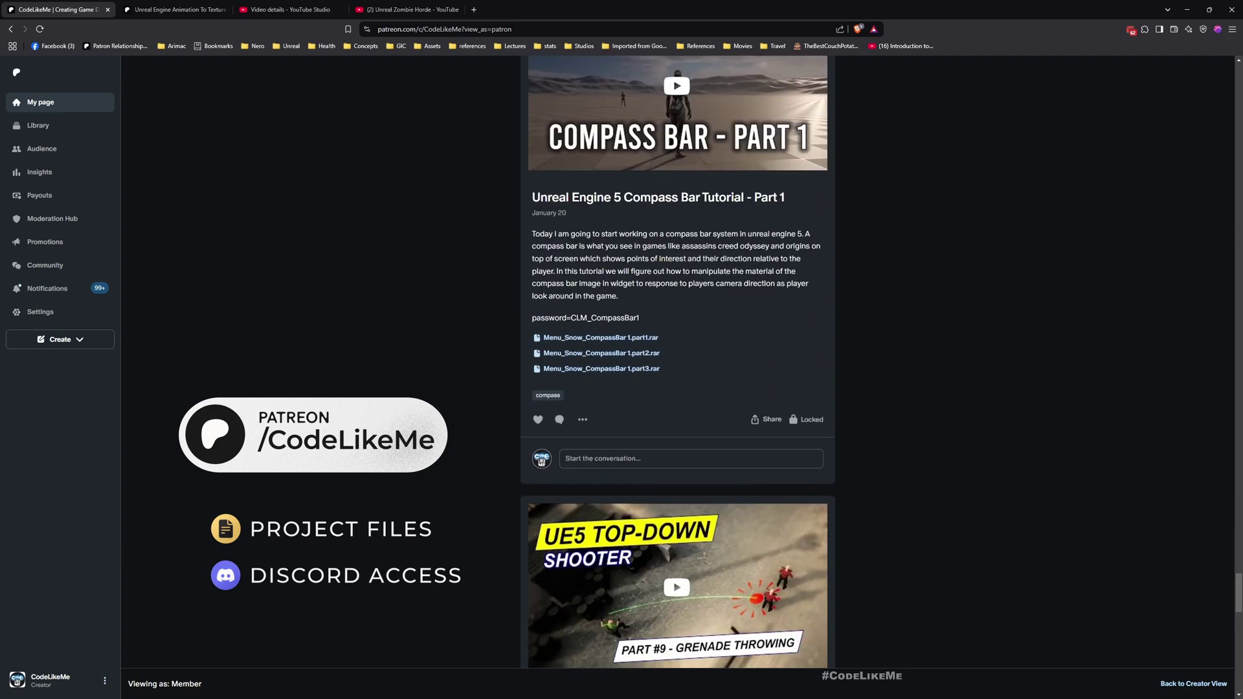
scroll(678, 361, "down", 8)
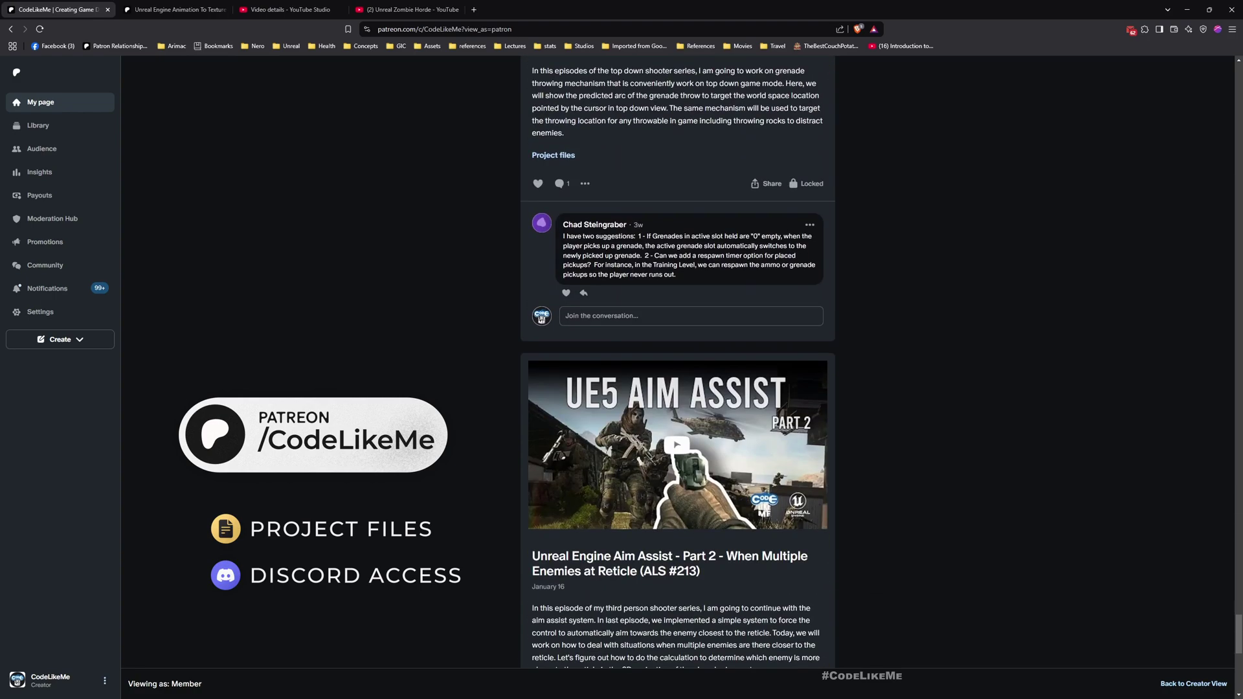
scroll(678, 361, "down", 8)
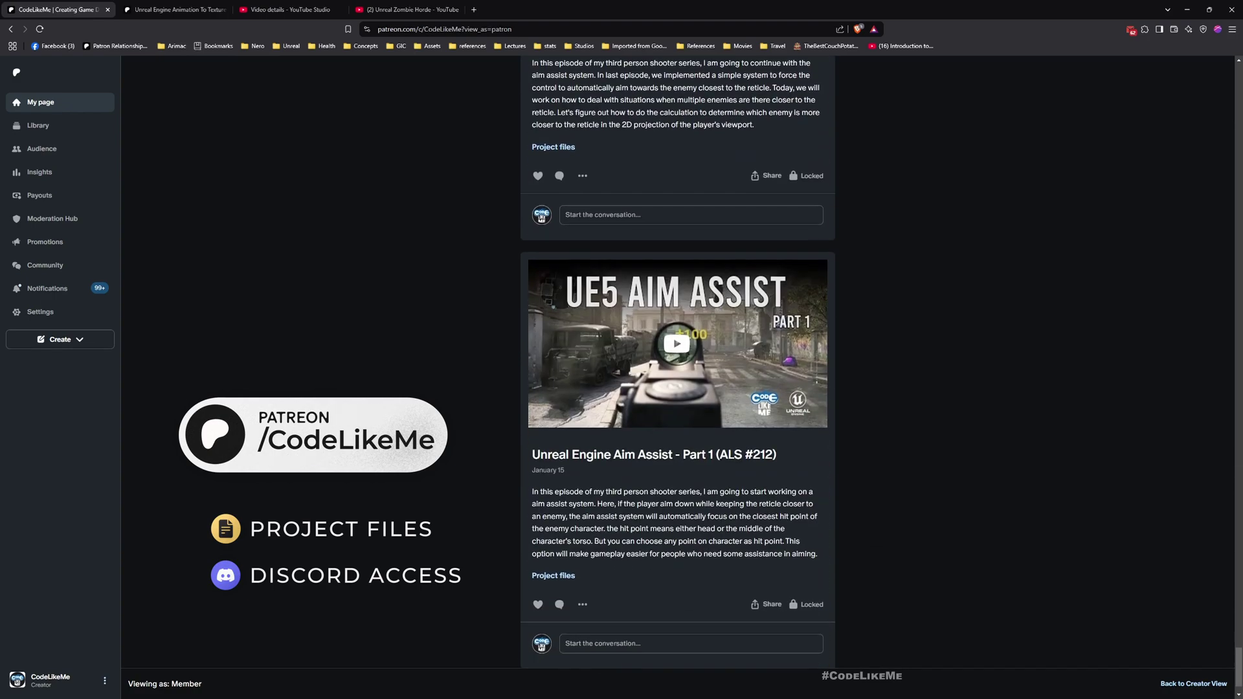